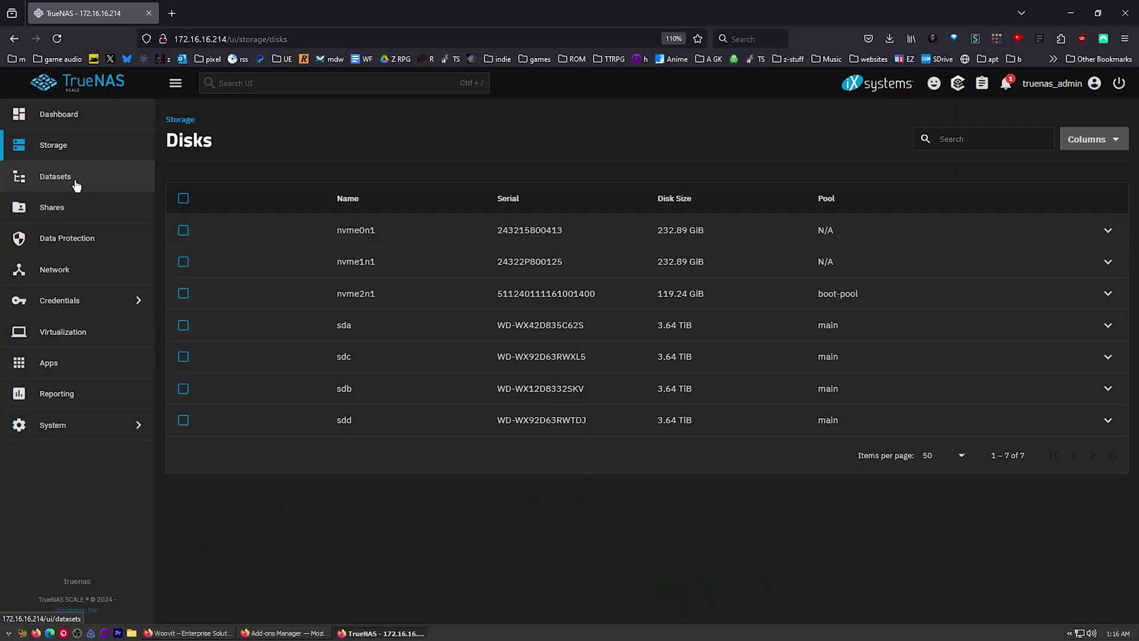
# Step: Start a new TrueNAS pool, advance to the Data step, and view the layout options without choosing one
pyautogui.click(73, 146)
pyautogui.click(1107, 140)
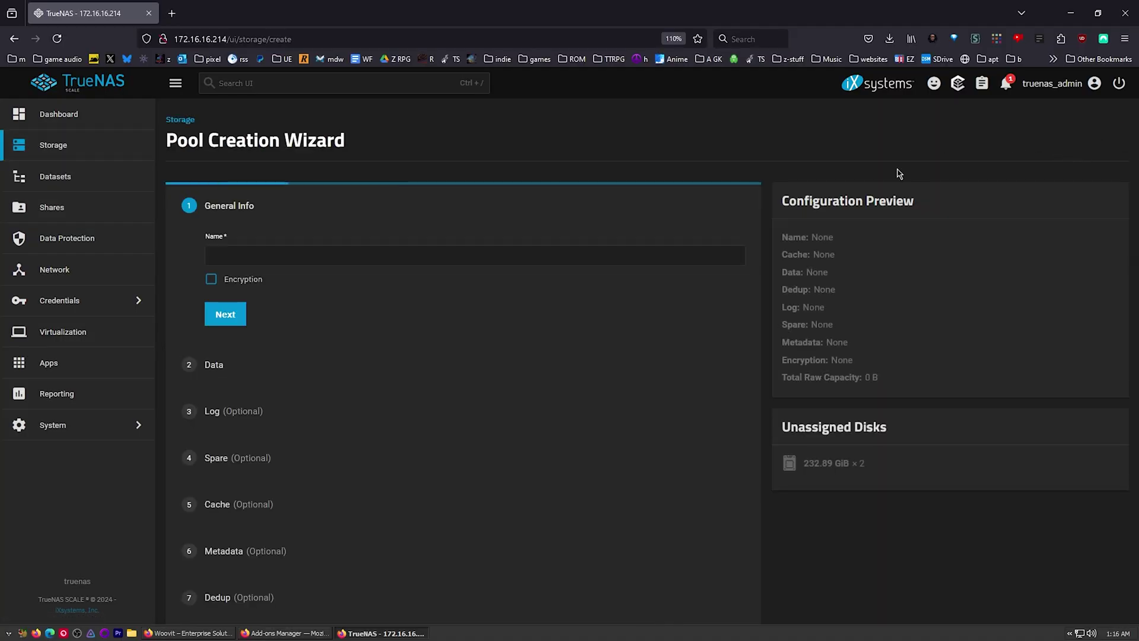
pyautogui.click(557, 323)
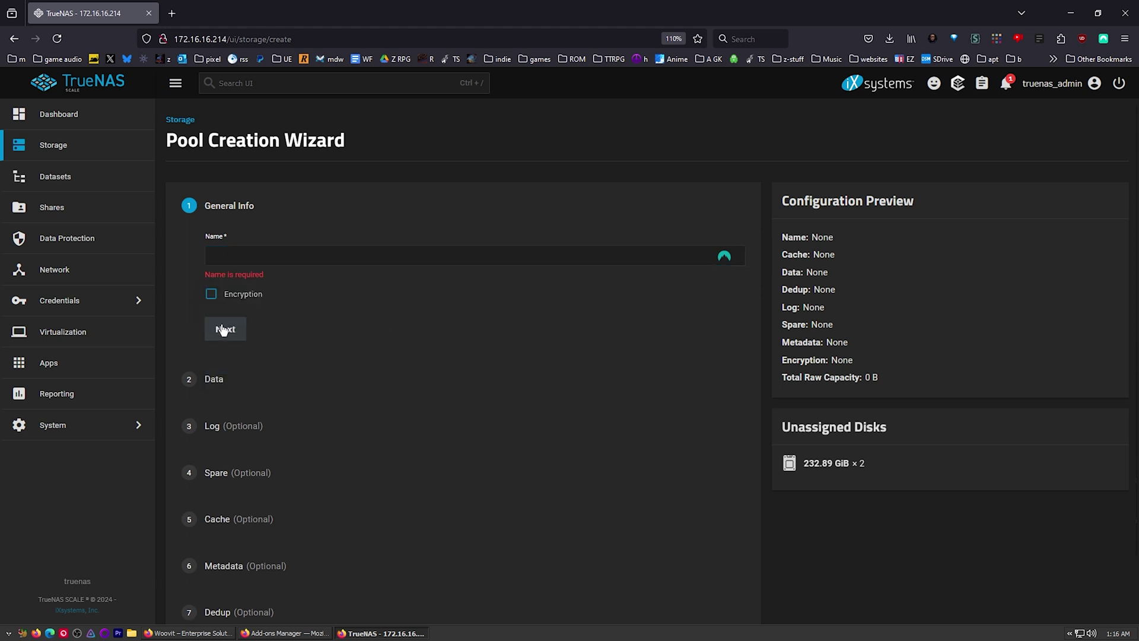
pyautogui.click(215, 380)
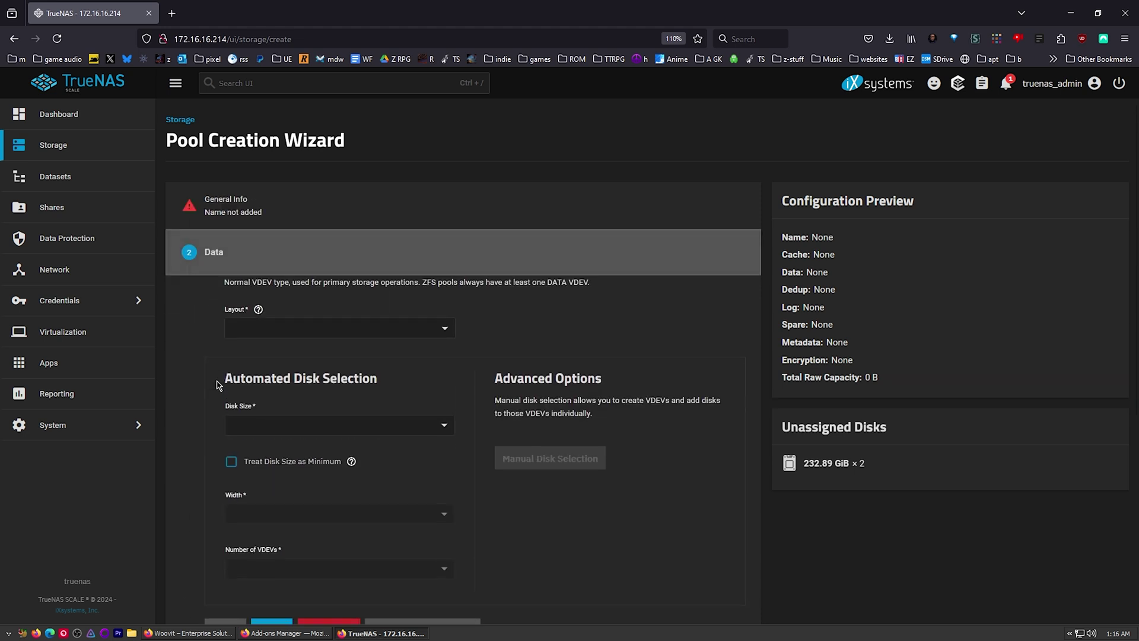
pyautogui.click(303, 332)
pyautogui.click(826, 180)
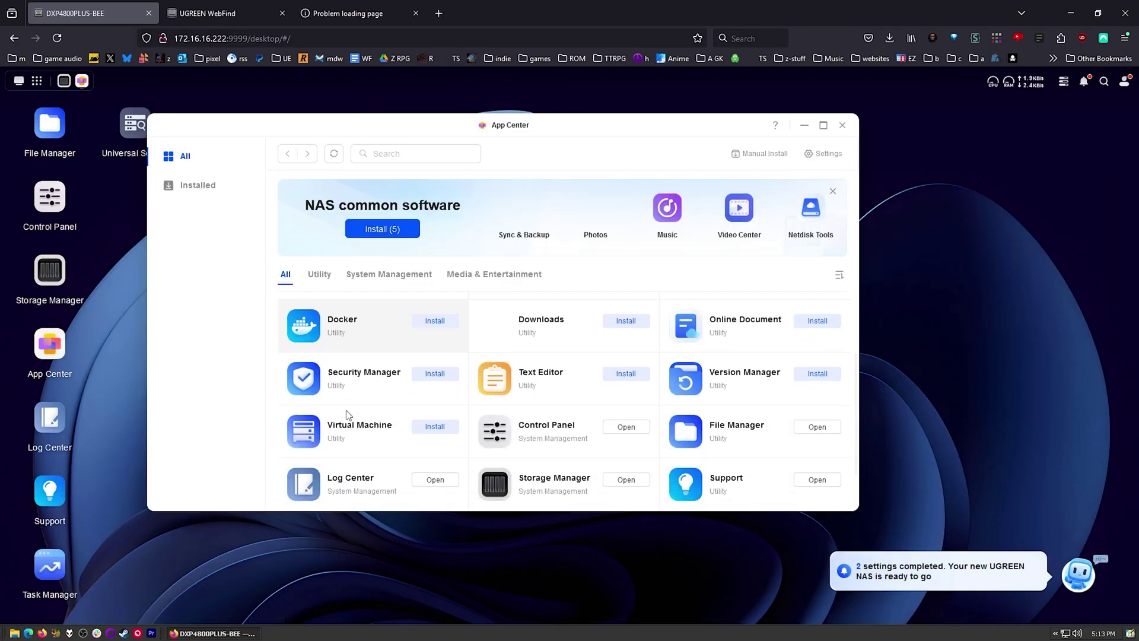
# Step: Scroll the App Center list and open the Virtual Machine app's detail page
pyautogui.scroll(-1, 347, 414)
pyautogui.click(359, 423)
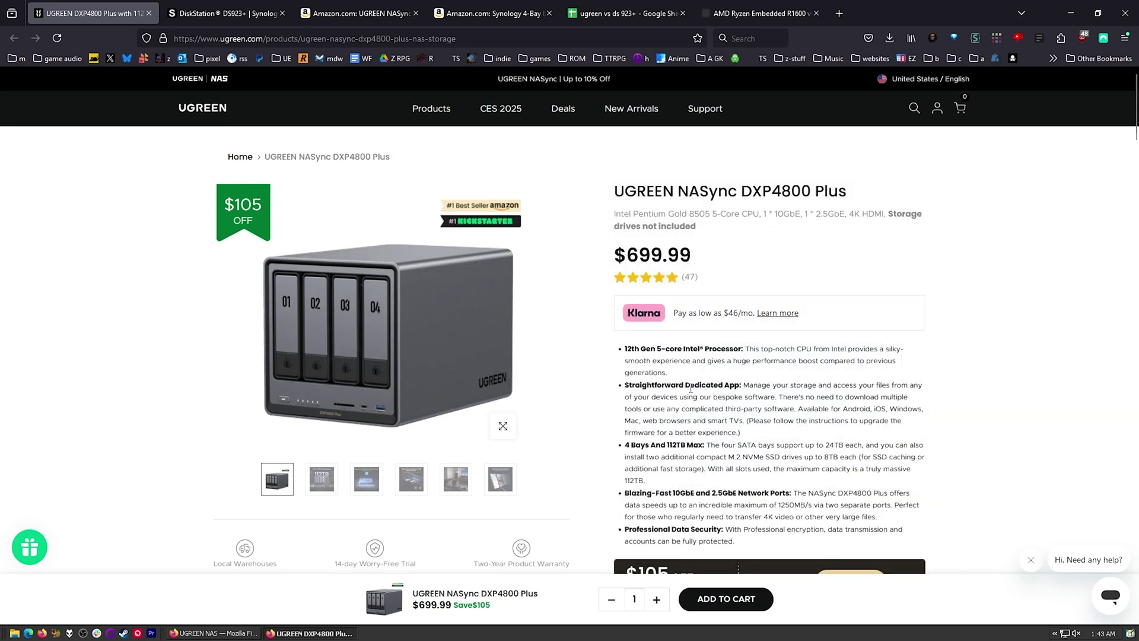
pyautogui.moveTo(400, 382)
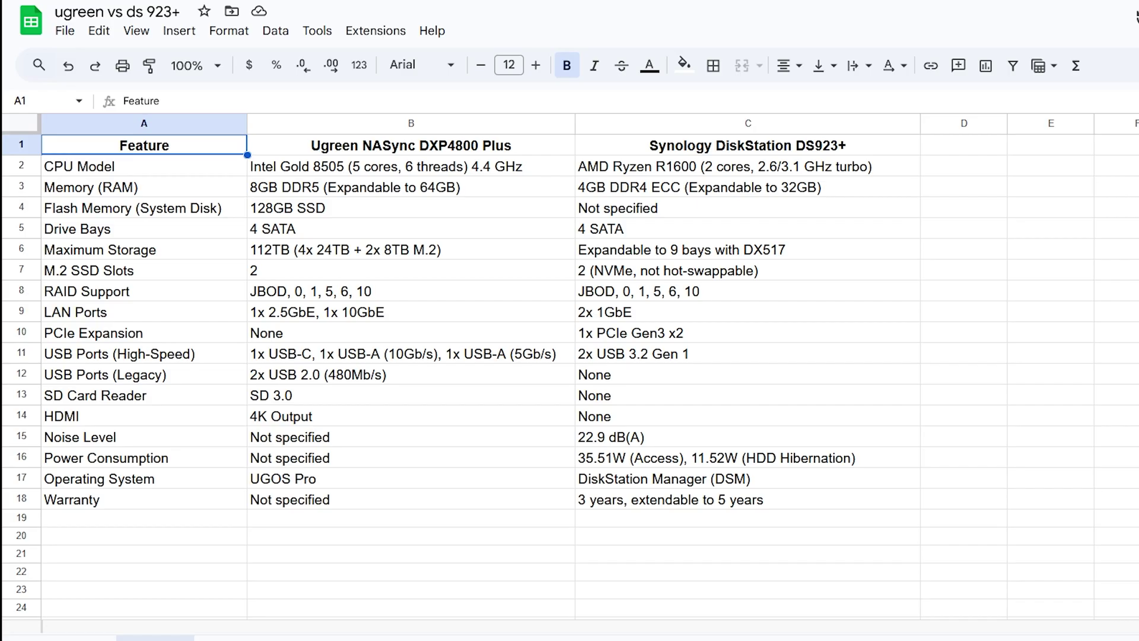
pyautogui.scroll(-2, 440, 572)
pyautogui.scroll(2, 440, 572)
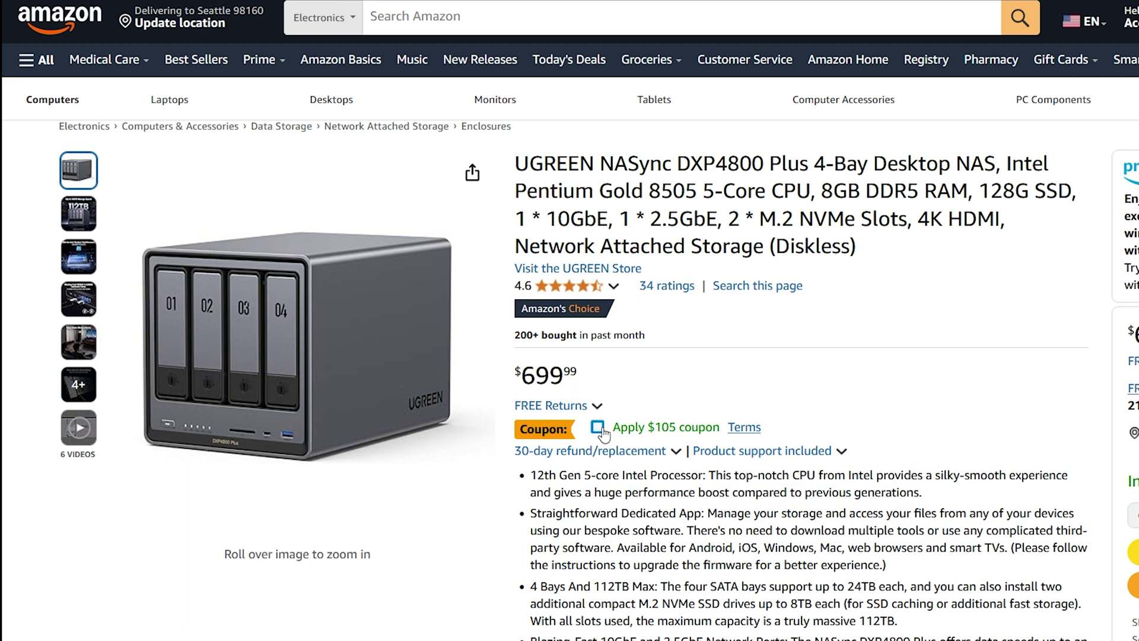
pyautogui.click(625, 455)
pyautogui.click(613, 454)
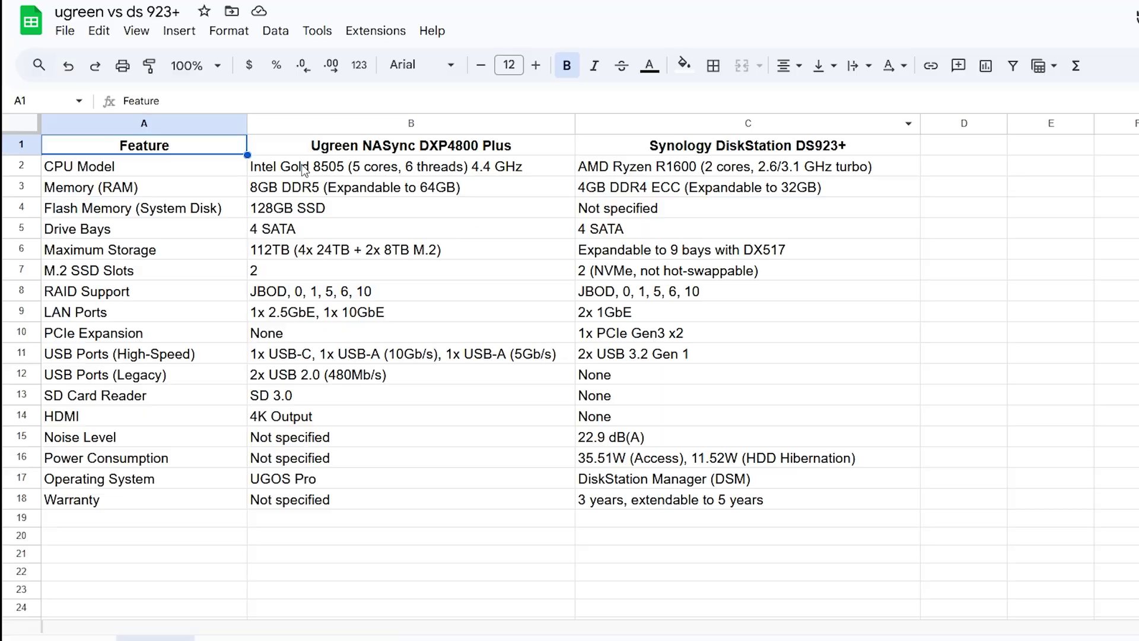
pyautogui.click(325, 170)
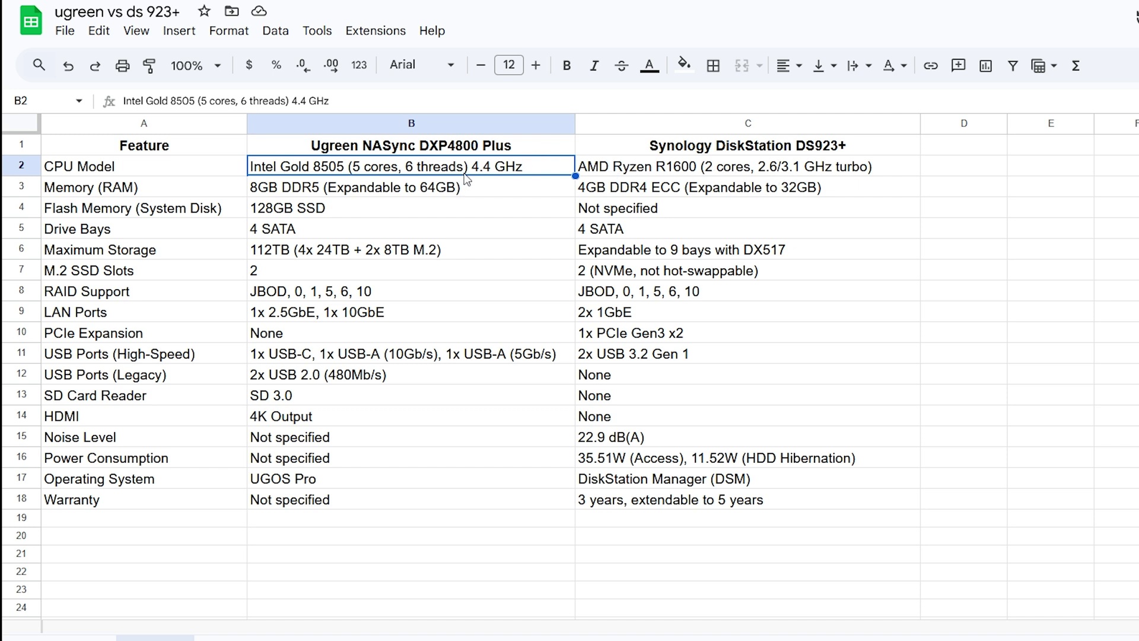
pyautogui.press('Down')
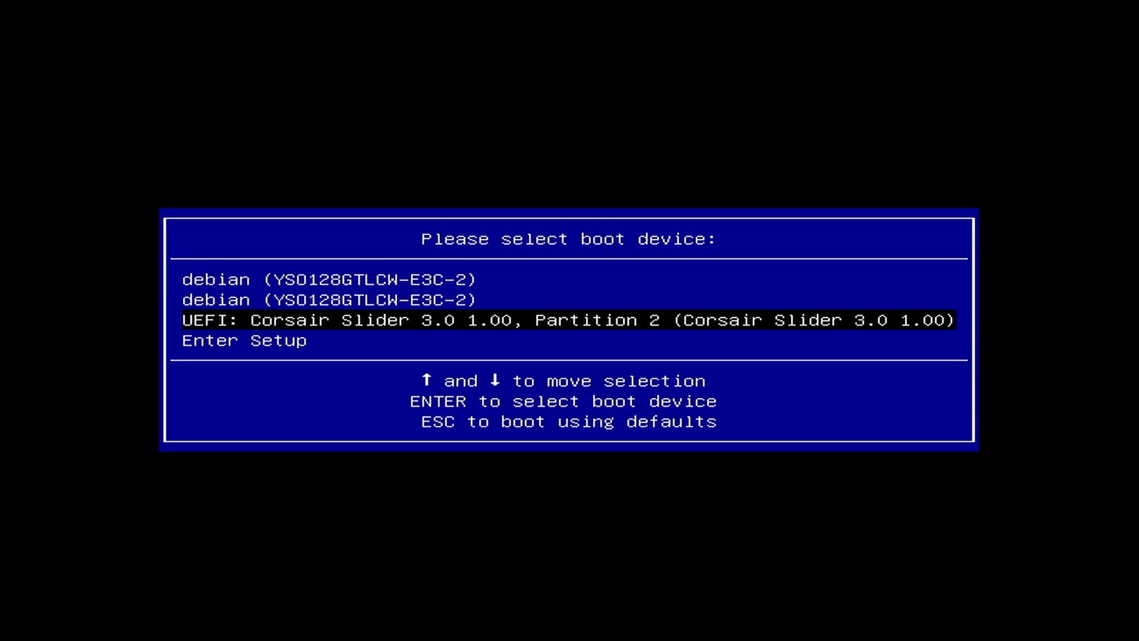
# Step: Highlight Enter Setup in the boot menu, then select the existing password and start typing a new one
pyautogui.press('Down')
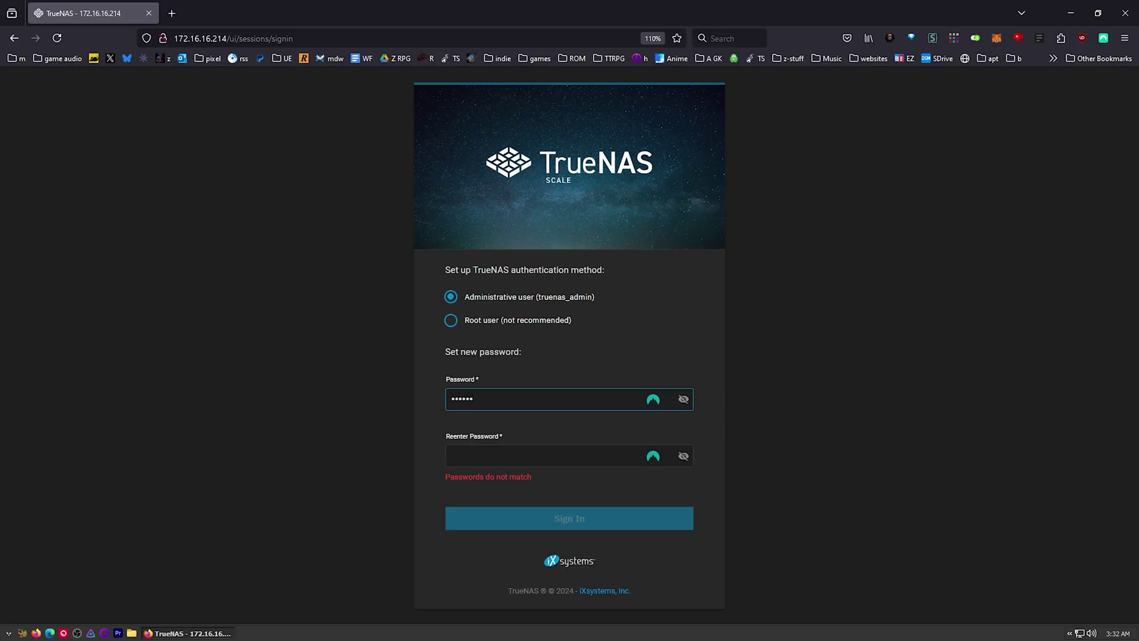
pyautogui.hotkey('ctrl', 'a')
pyautogui.write('ad')
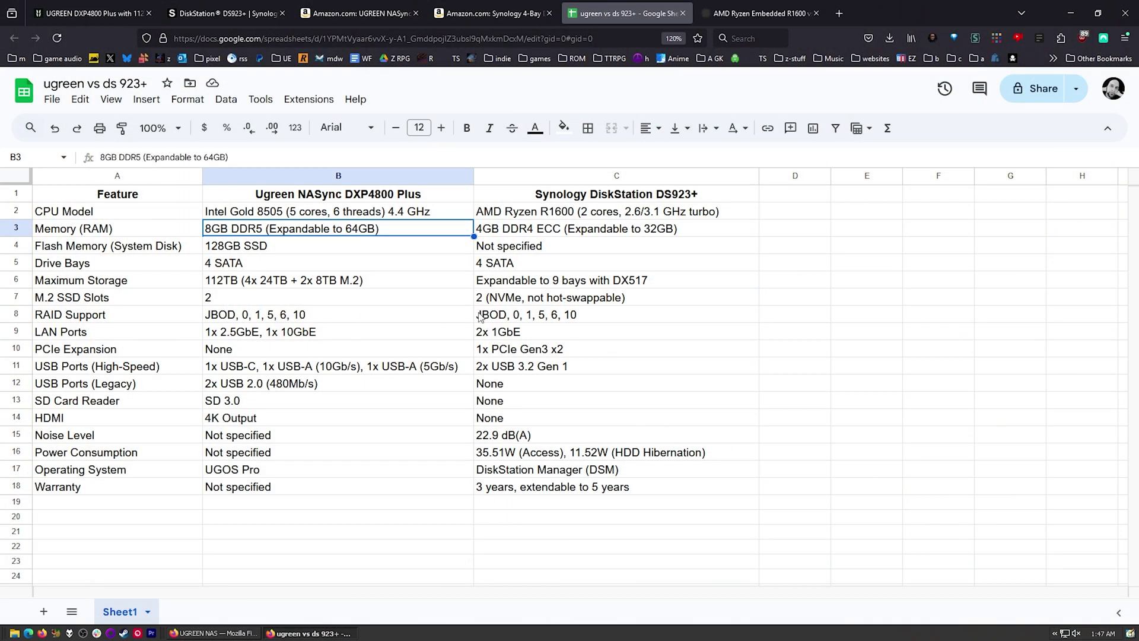
pyautogui.click(599, 318)
pyautogui.doubleClick(606, 317)
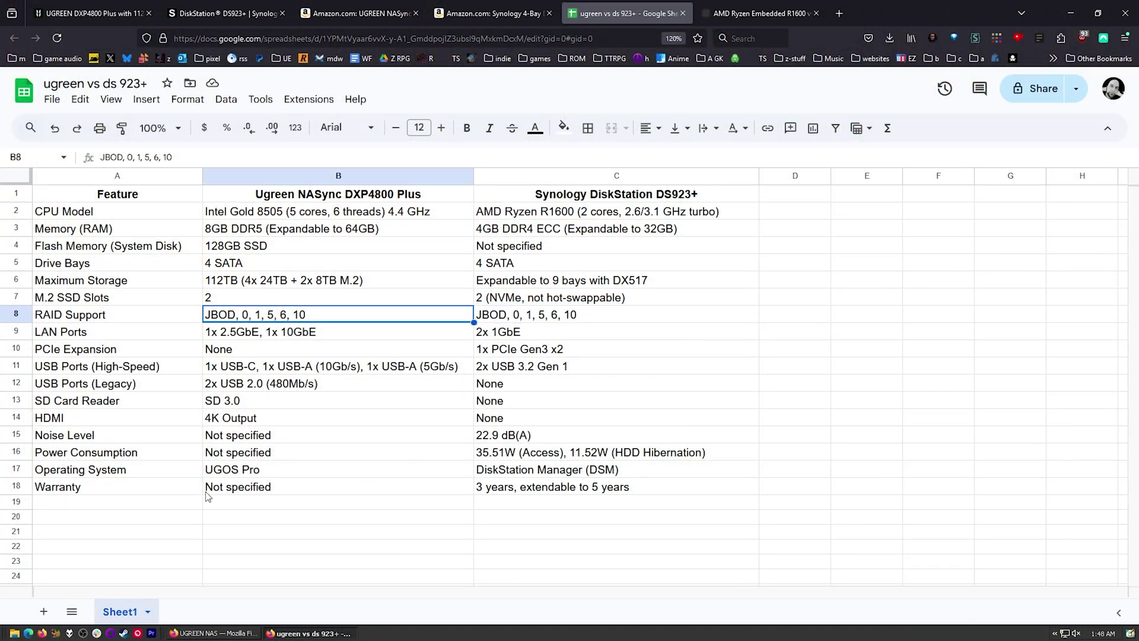
pyautogui.click(541, 335)
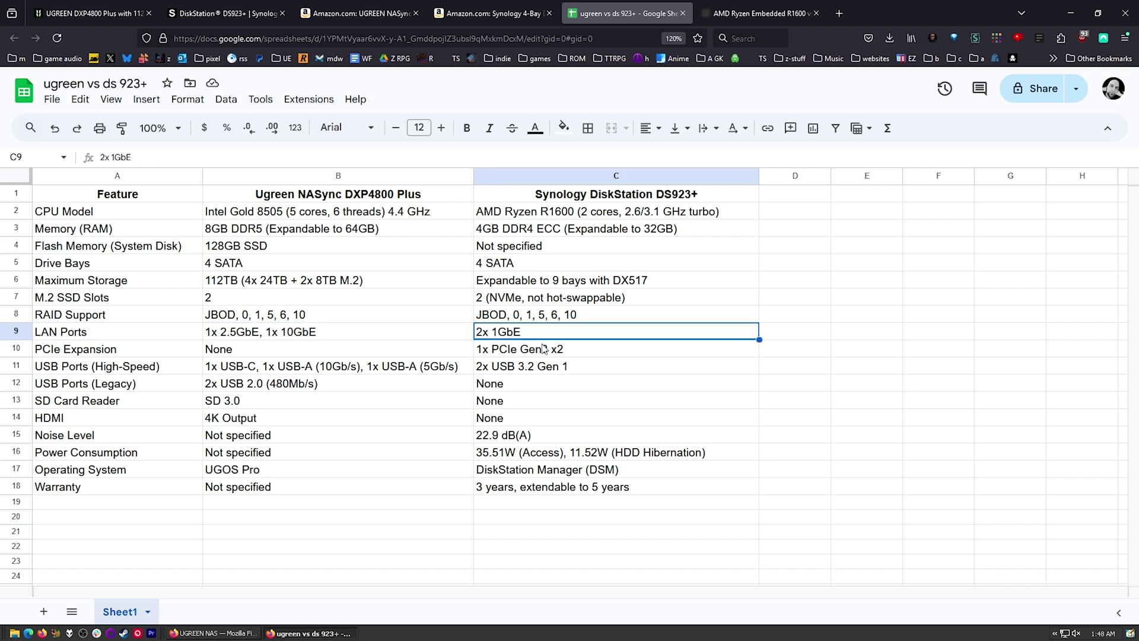
pyautogui.click(344, 334)
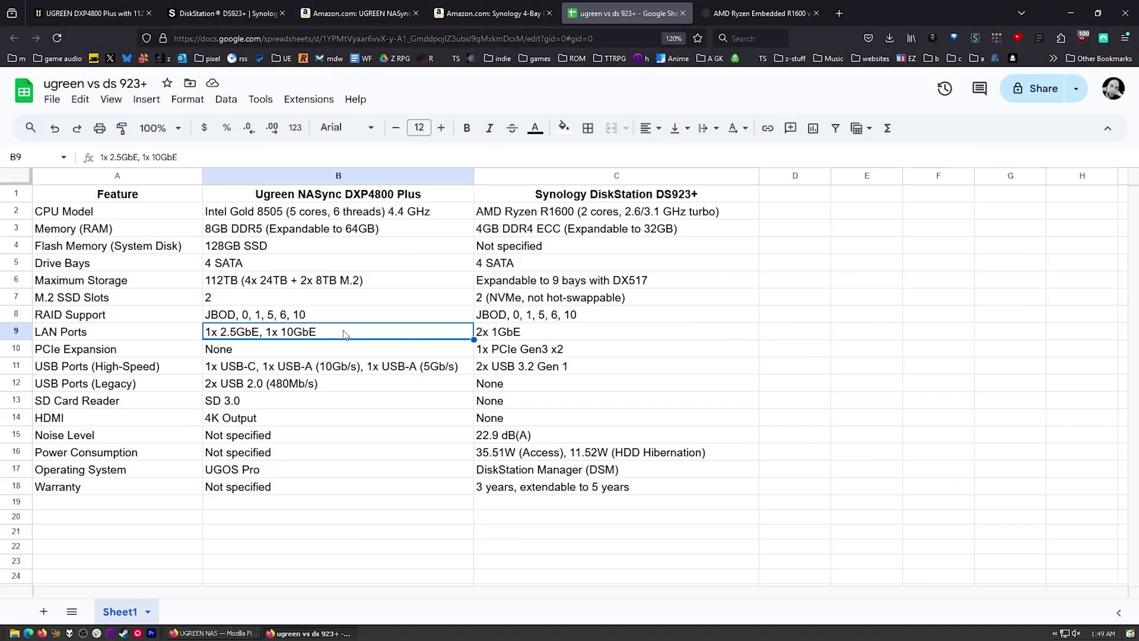
pyautogui.click(527, 337)
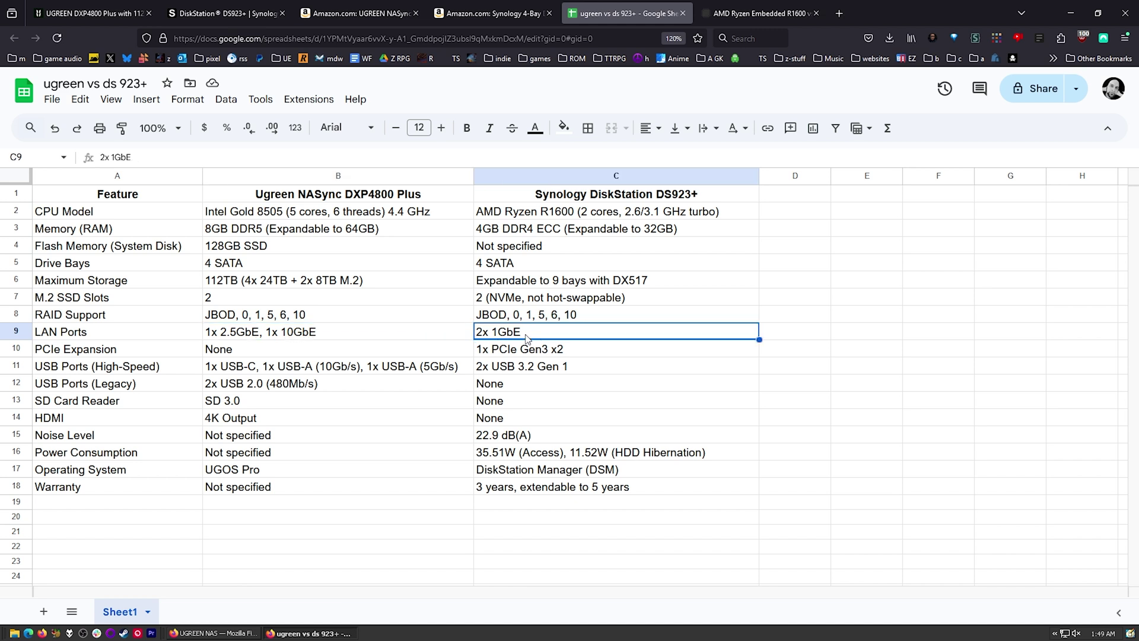
pyautogui.click(347, 330)
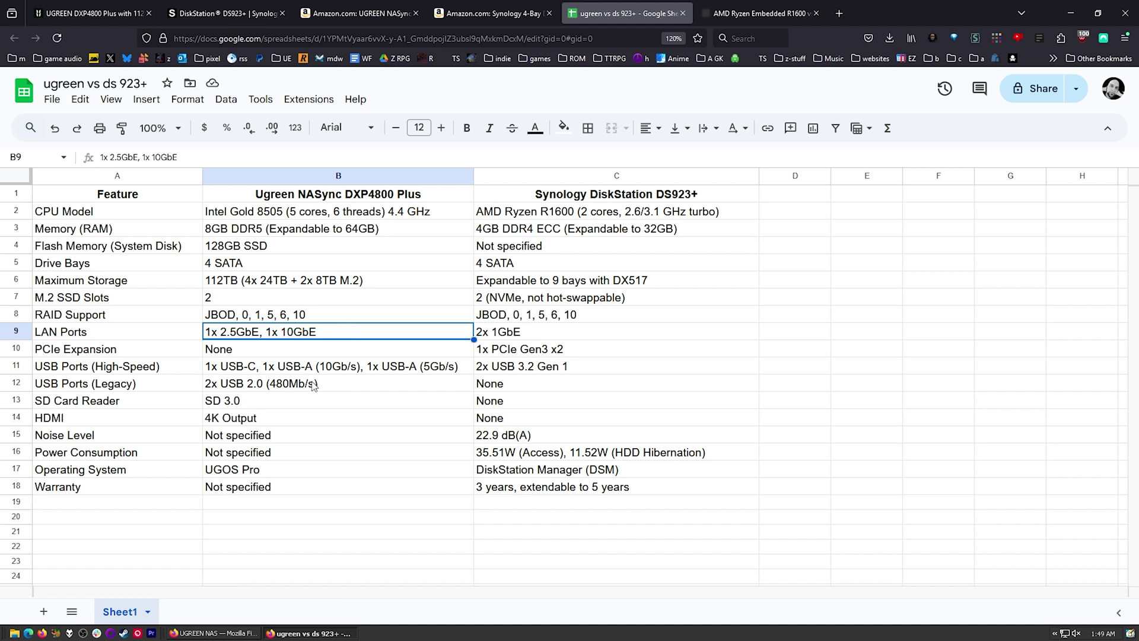
pyautogui.click(275, 351)
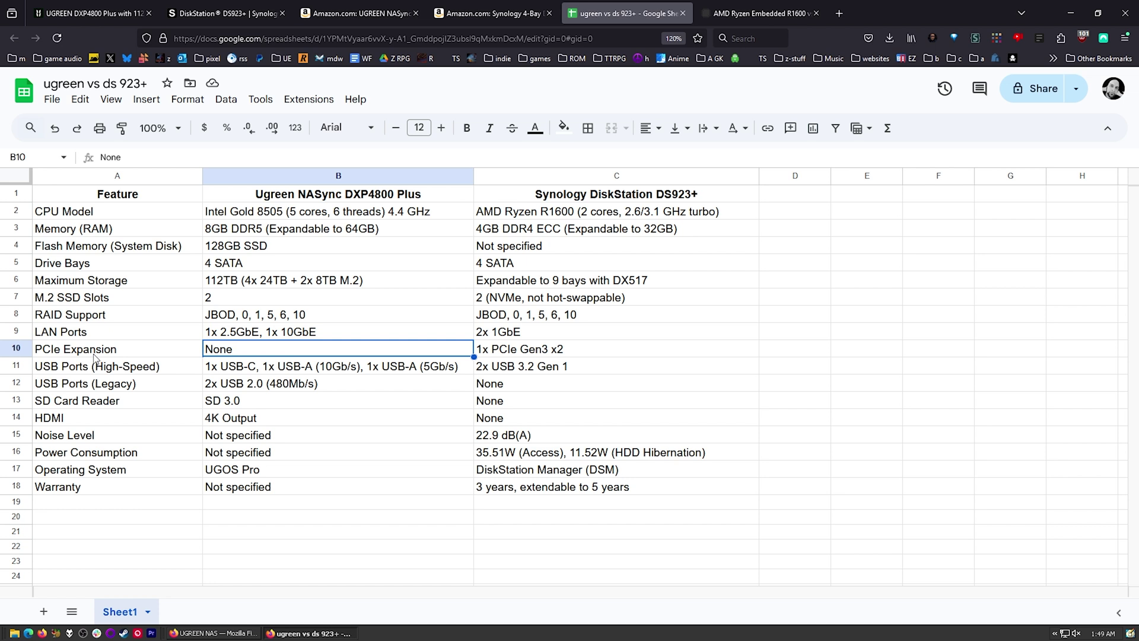
pyautogui.click(589, 353)
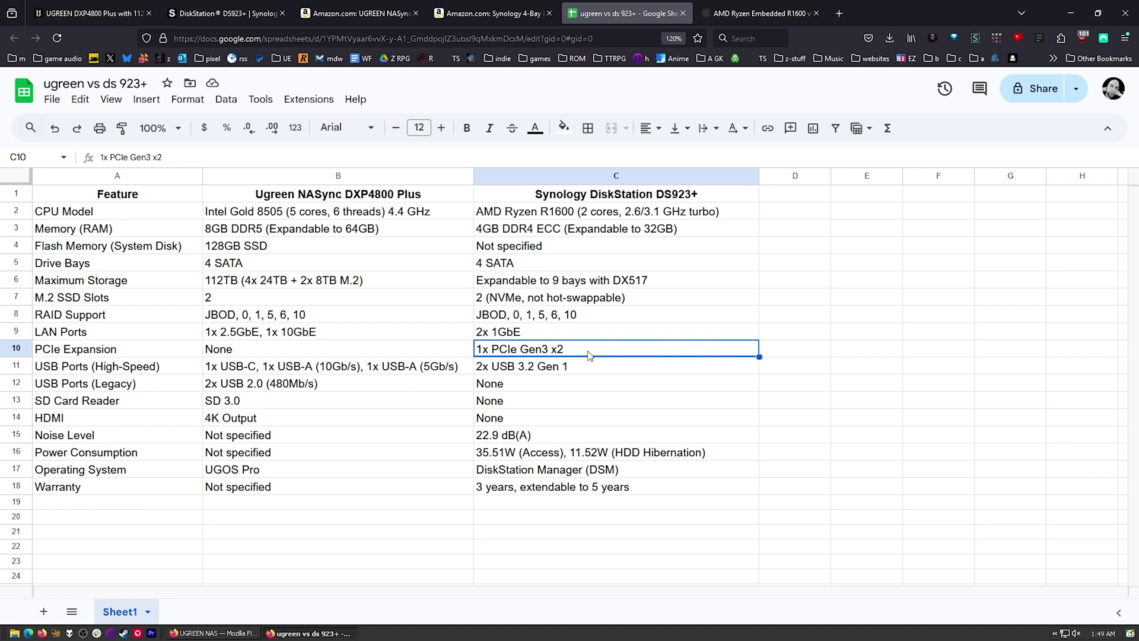
pyautogui.press('Up')
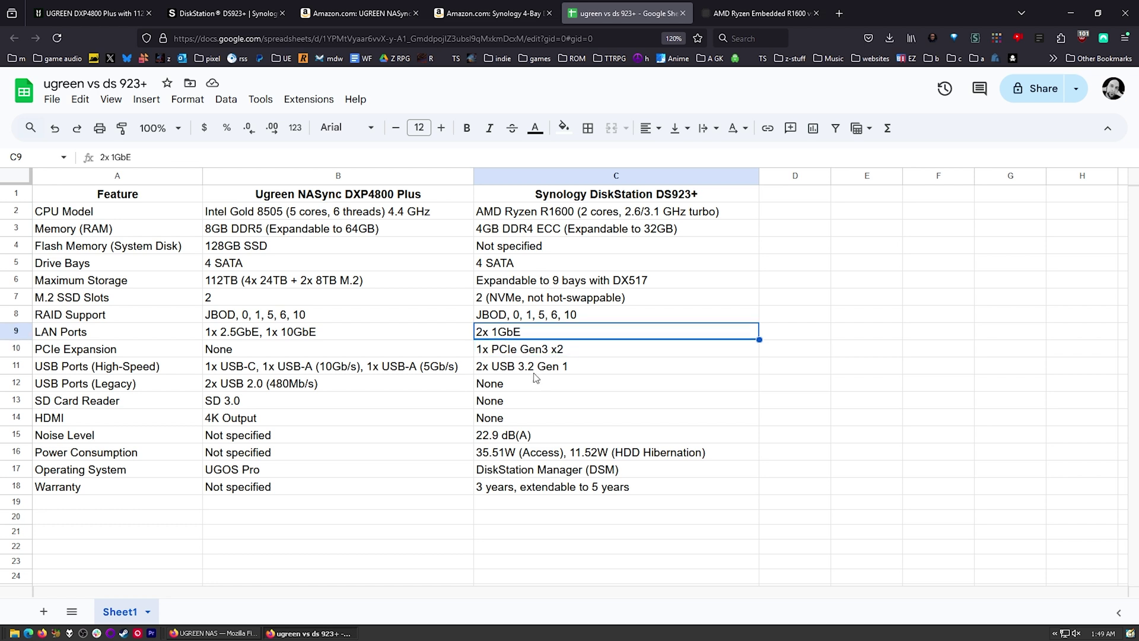
pyautogui.click(285, 370)
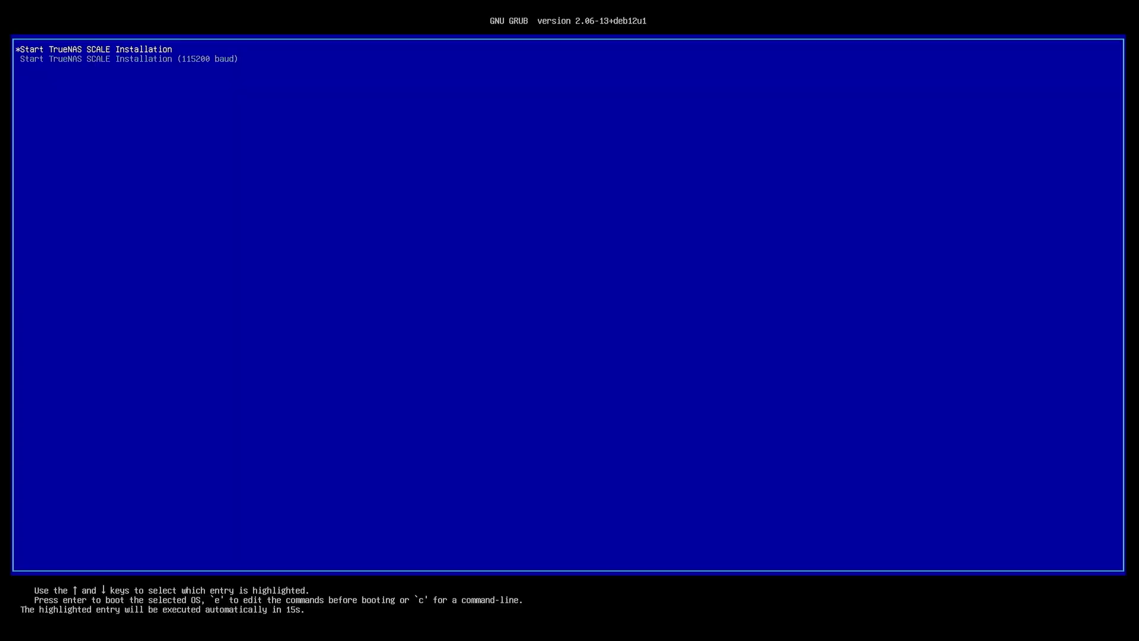
# Step: Move the GRUB selection to 'Start TrueNAS SCALE Installation (115200 baud)'
pyautogui.press('Down')
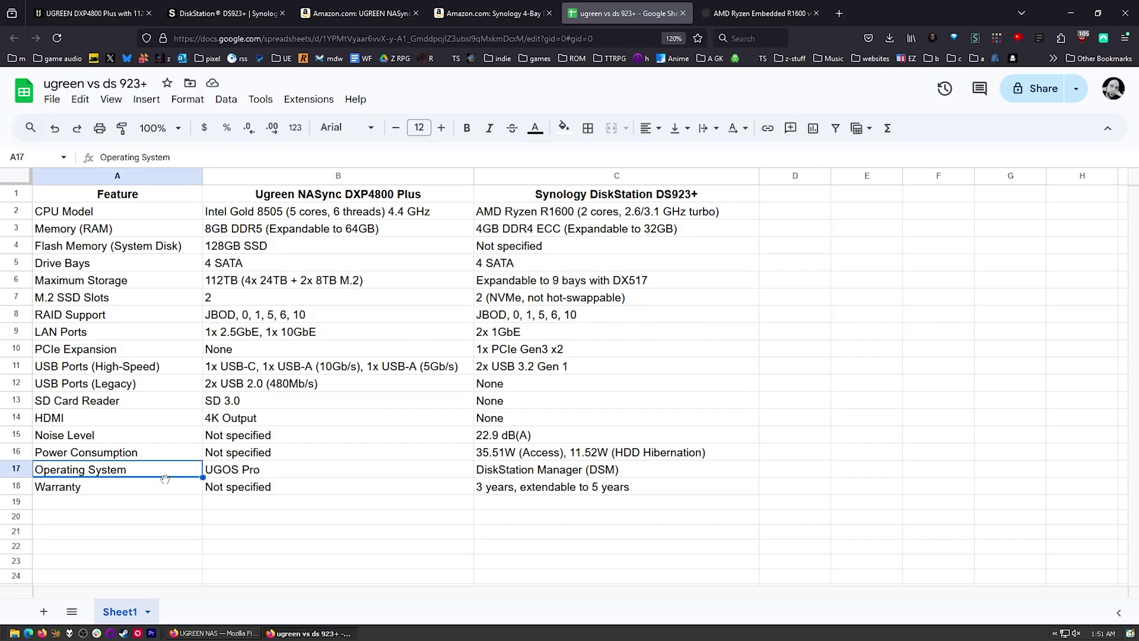
pyautogui.click(592, 475)
pyautogui.click(374, 474)
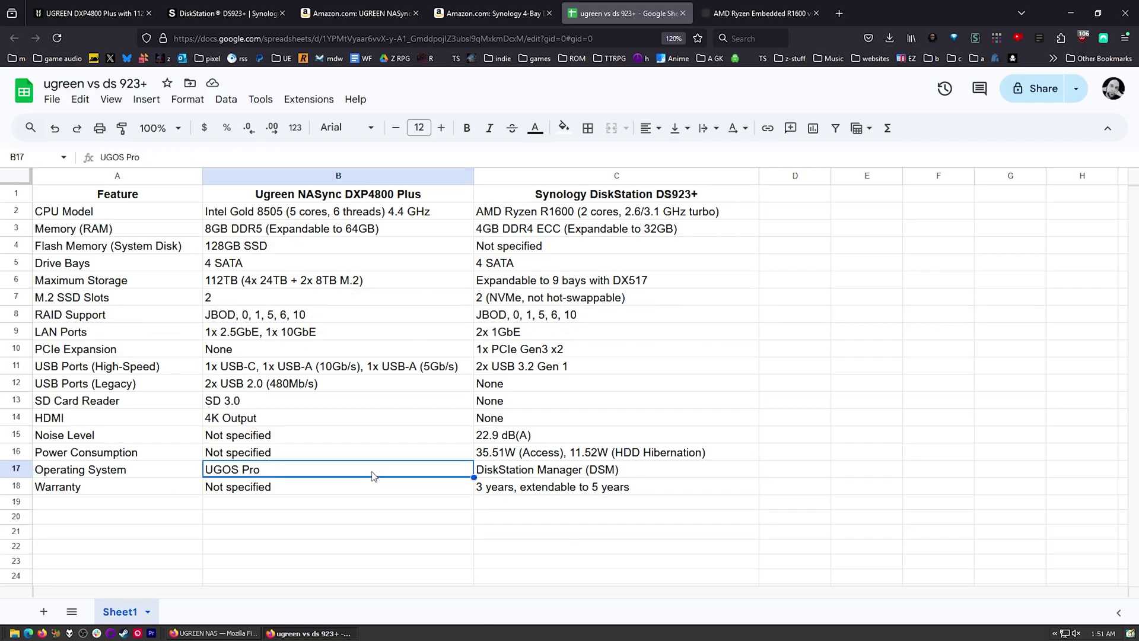
pyautogui.click(544, 476)
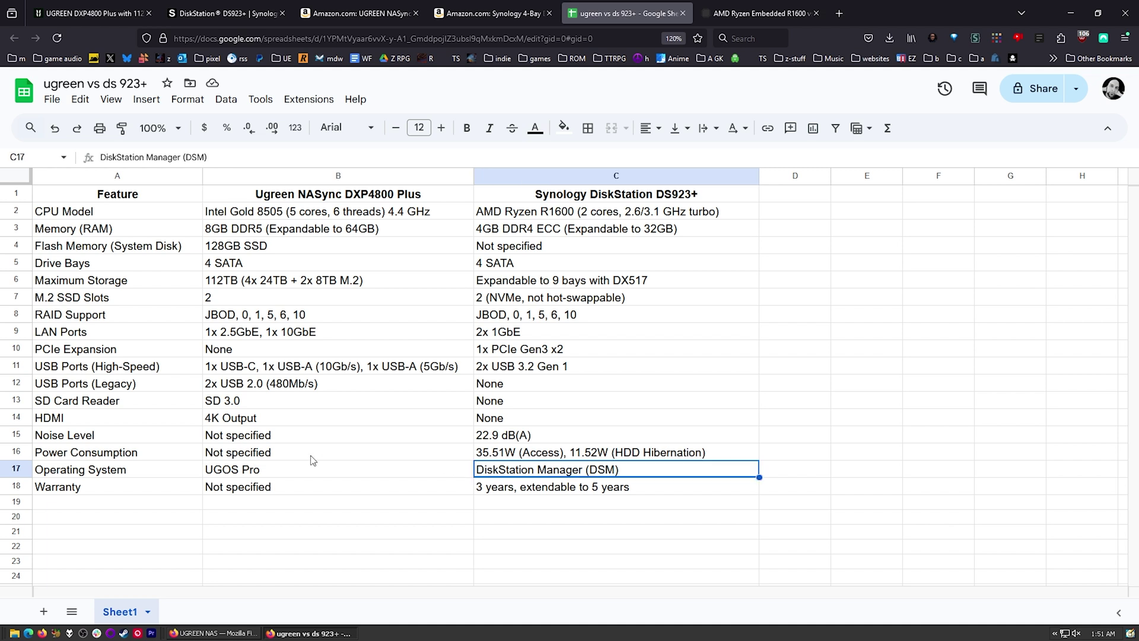
pyautogui.click(322, 476)
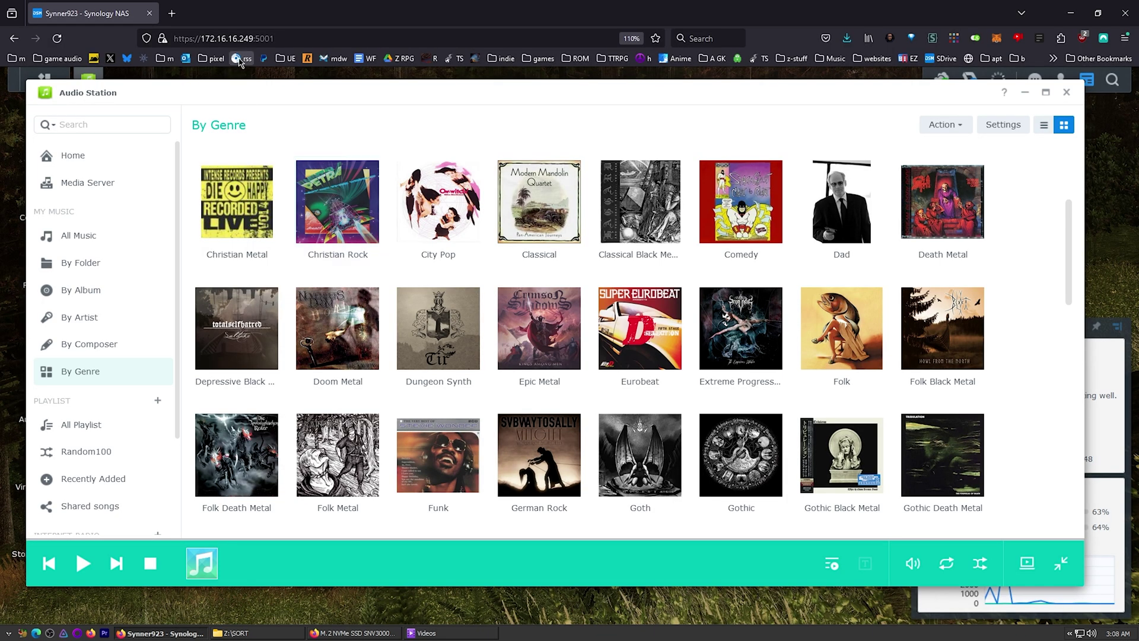
# Step: Open Synology Drive Admin Console, choose No thanks! on Device Analytics, close it, and open Package Center
pyautogui.scroll(-5, 605, 378)
pyautogui.scroll(-2, 605, 378)
pyautogui.scroll(11, 605, 377)
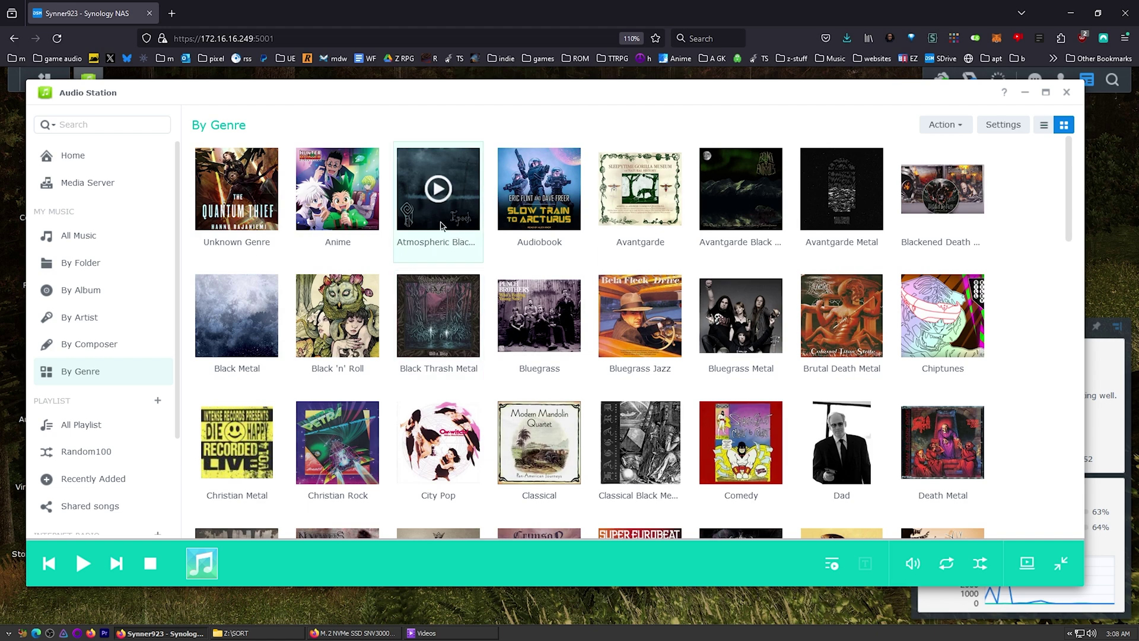
pyautogui.scroll(-15, 635, 338)
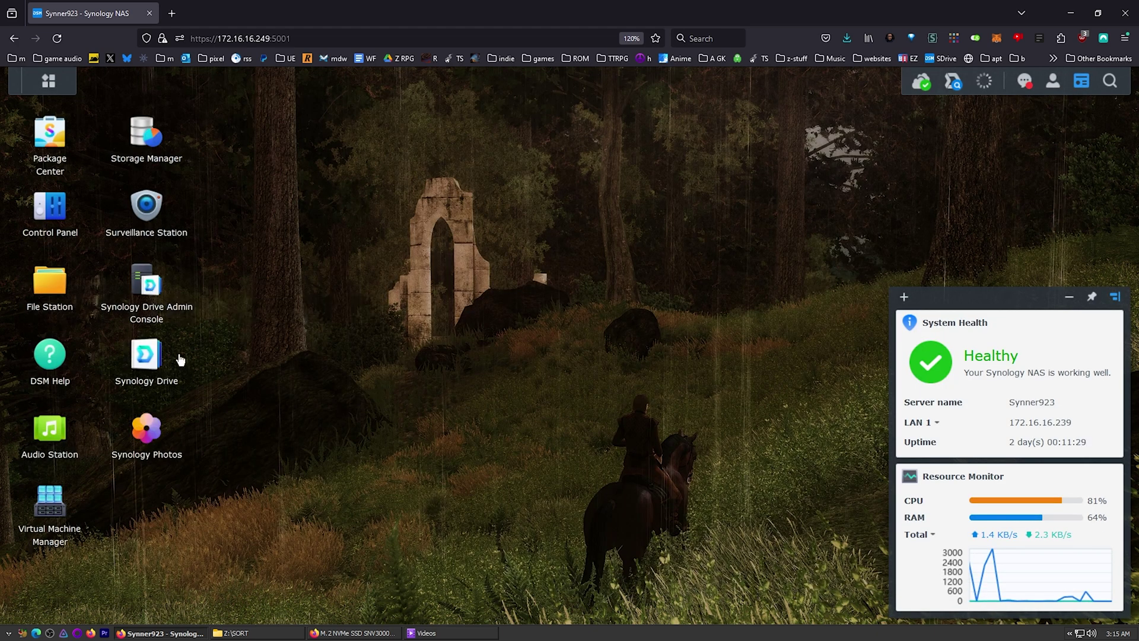
pyautogui.click(150, 299)
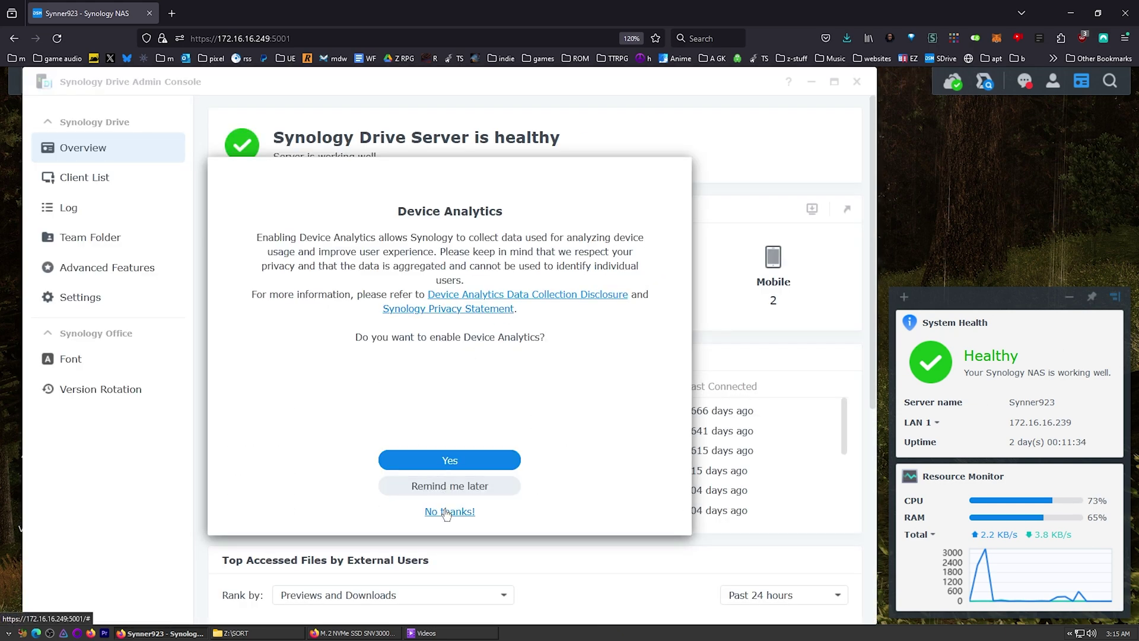
pyautogui.click(450, 511)
pyautogui.click(857, 81)
pyautogui.click(50, 131)
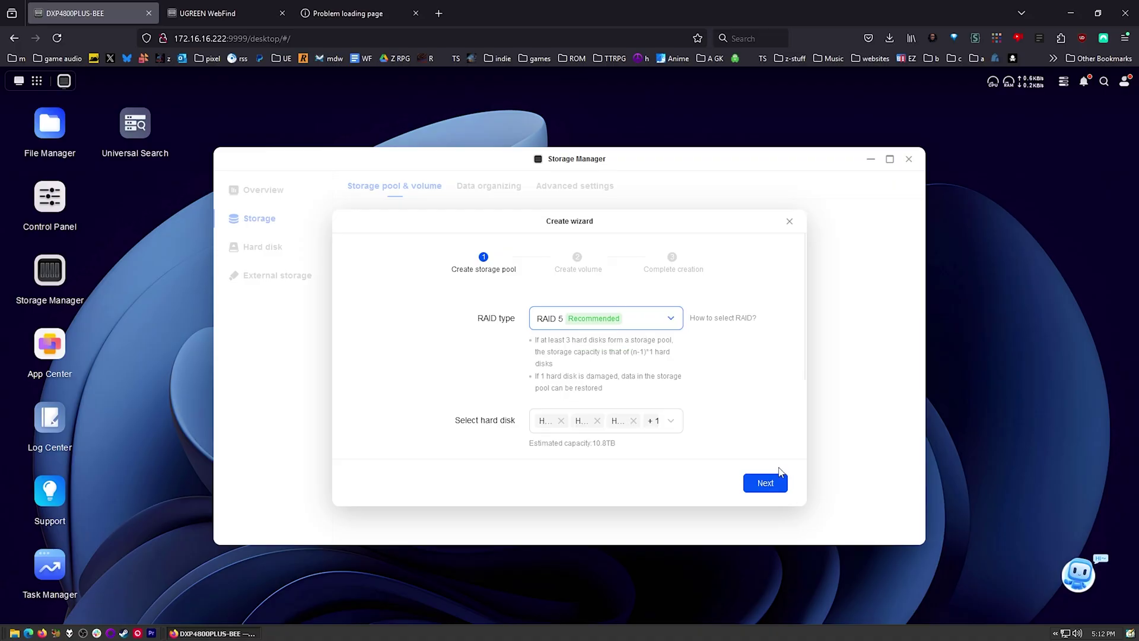
# Step: Keep RAID 5, accept the 11132 GB Btrfs volume, finish the wizard, and confirm formatting the four disks
pyautogui.click(766, 484)
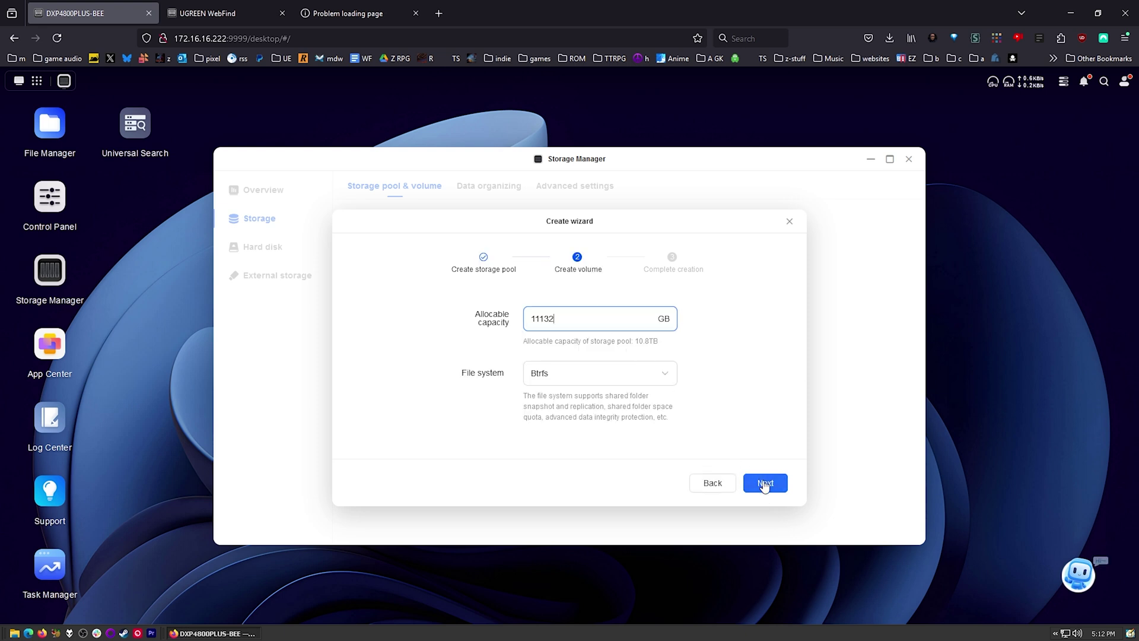
pyautogui.click(766, 483)
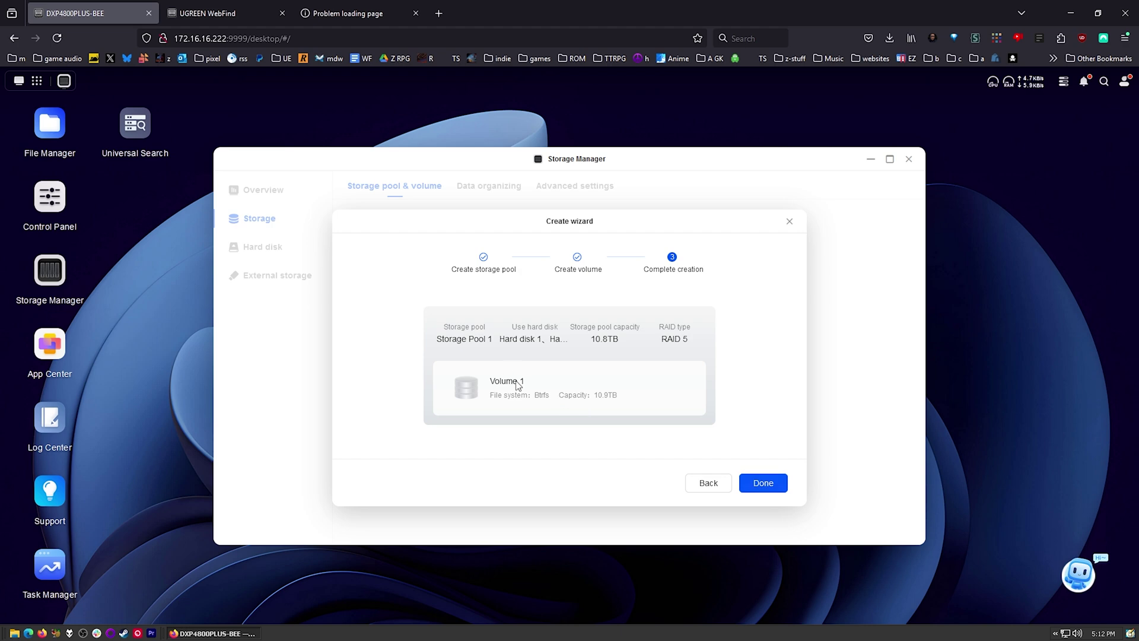
pyautogui.click(770, 485)
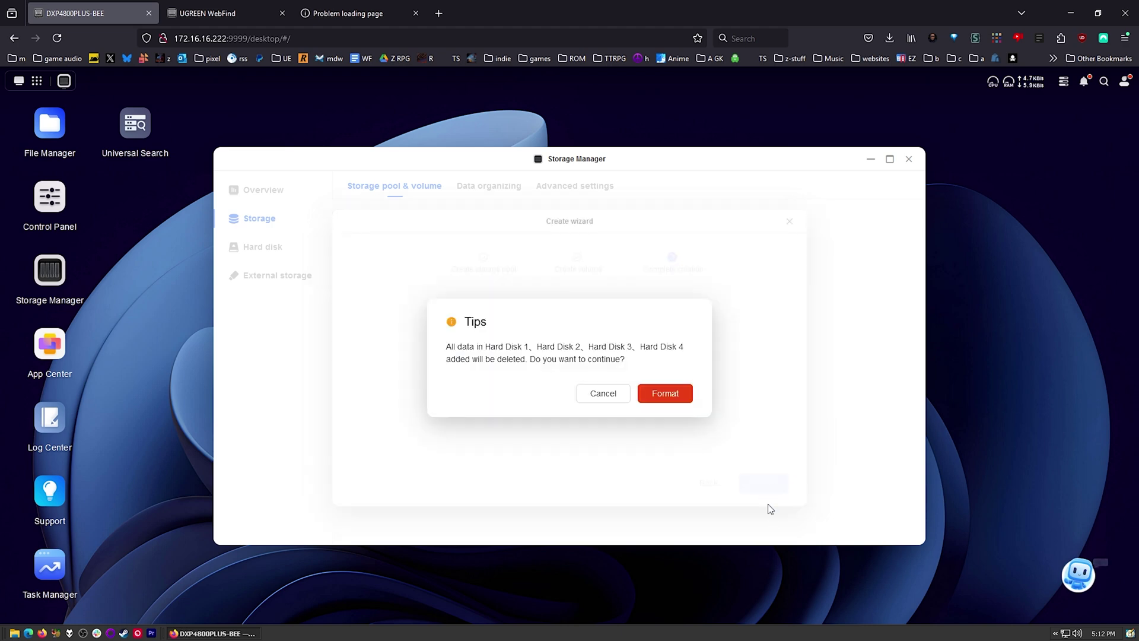
pyautogui.click(665, 393)
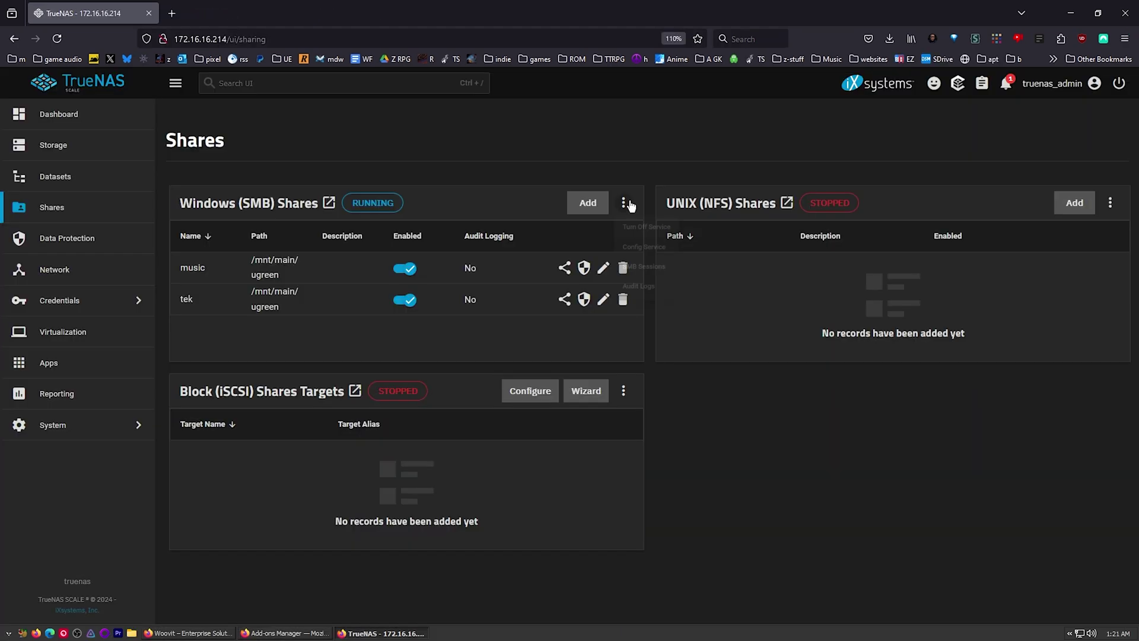
# Step: Show the SMB Shares service menu with Turn Off Service, Config Service, SMB Sessions and Audit Logs
pyautogui.click(624, 202)
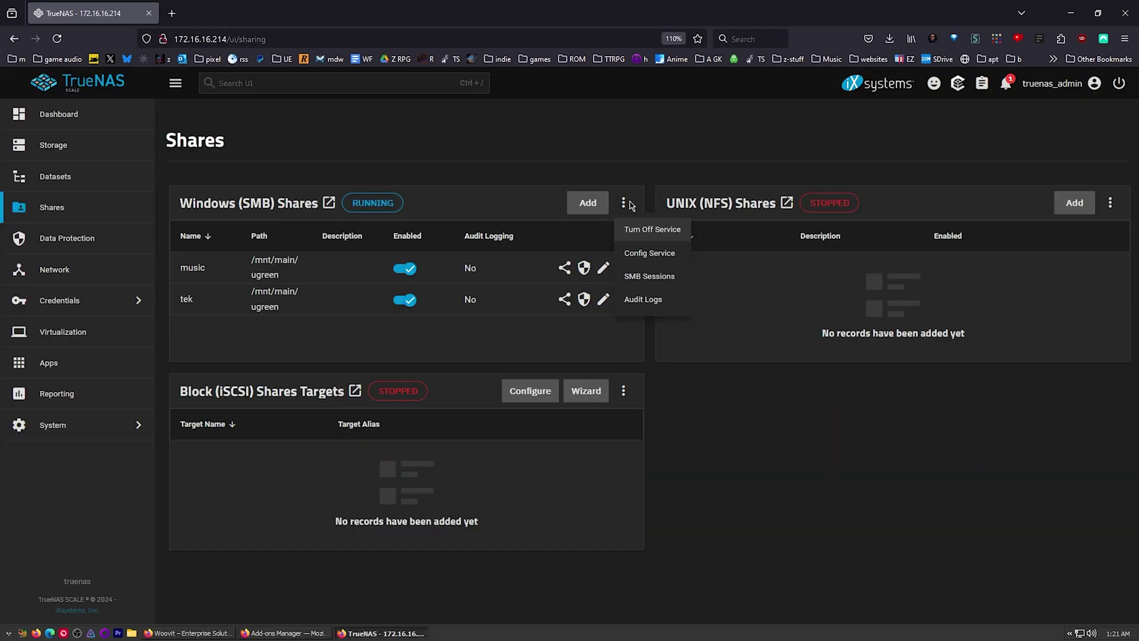
pyautogui.click(387, 199)
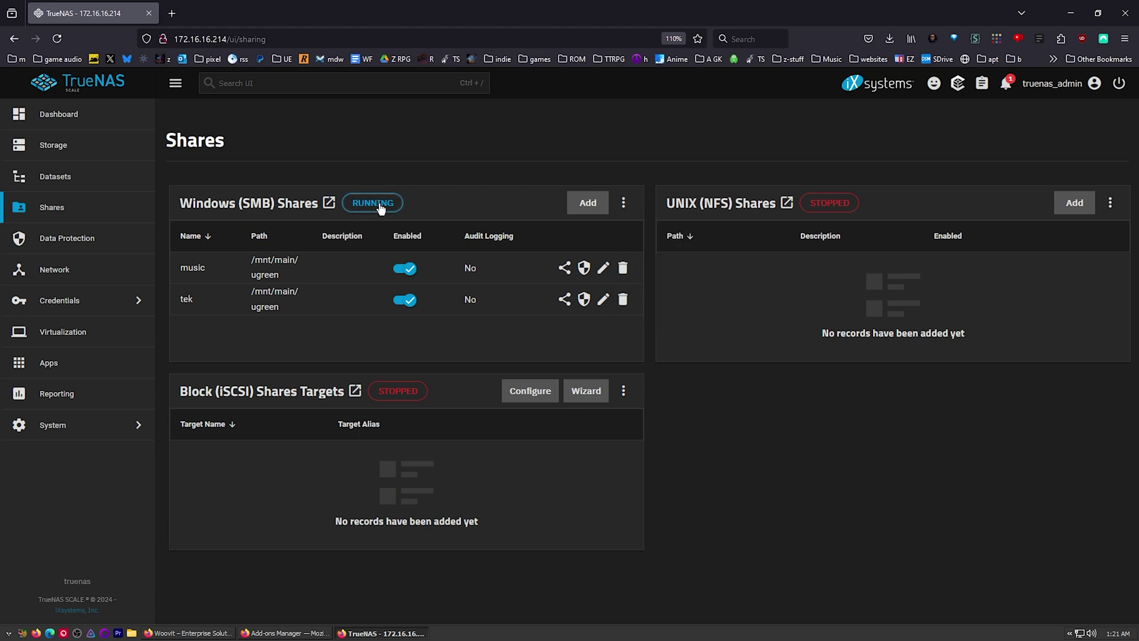
pyautogui.click(623, 203)
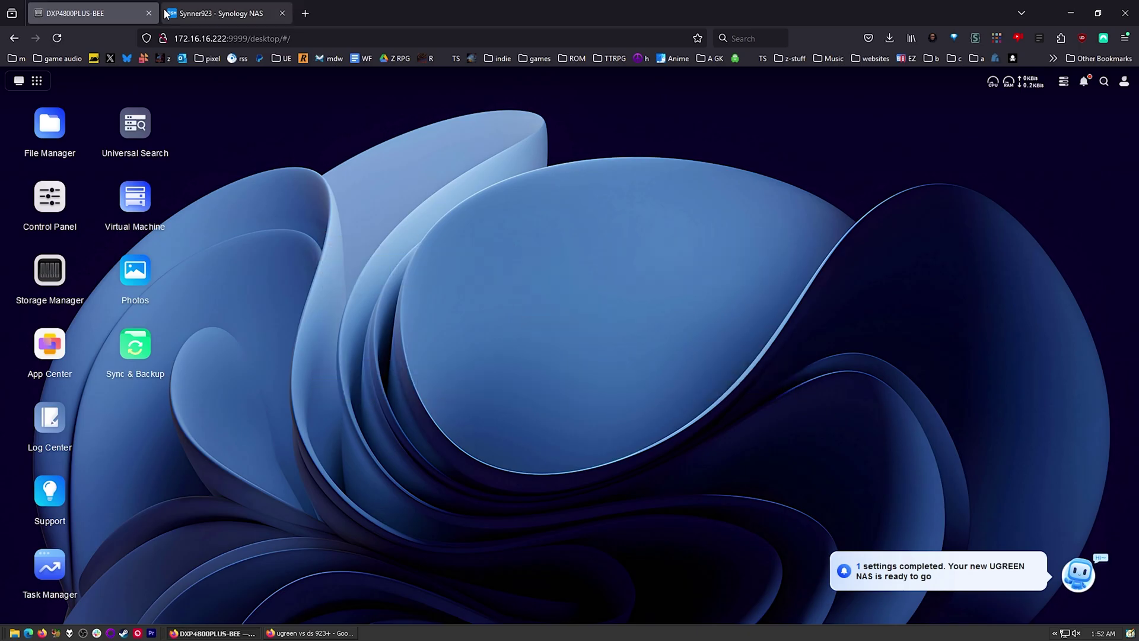
# Step: Glance at the setup checklist, open Personal desktop settings, and compare with the Synology tab
pyautogui.click(1078, 581)
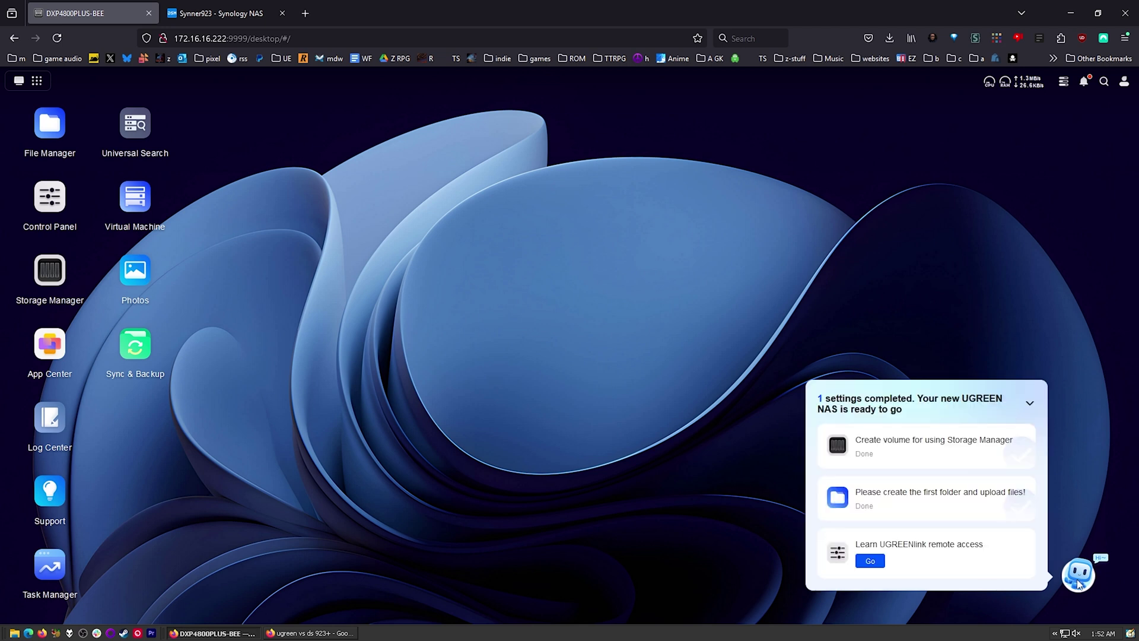
pyautogui.click(1029, 404)
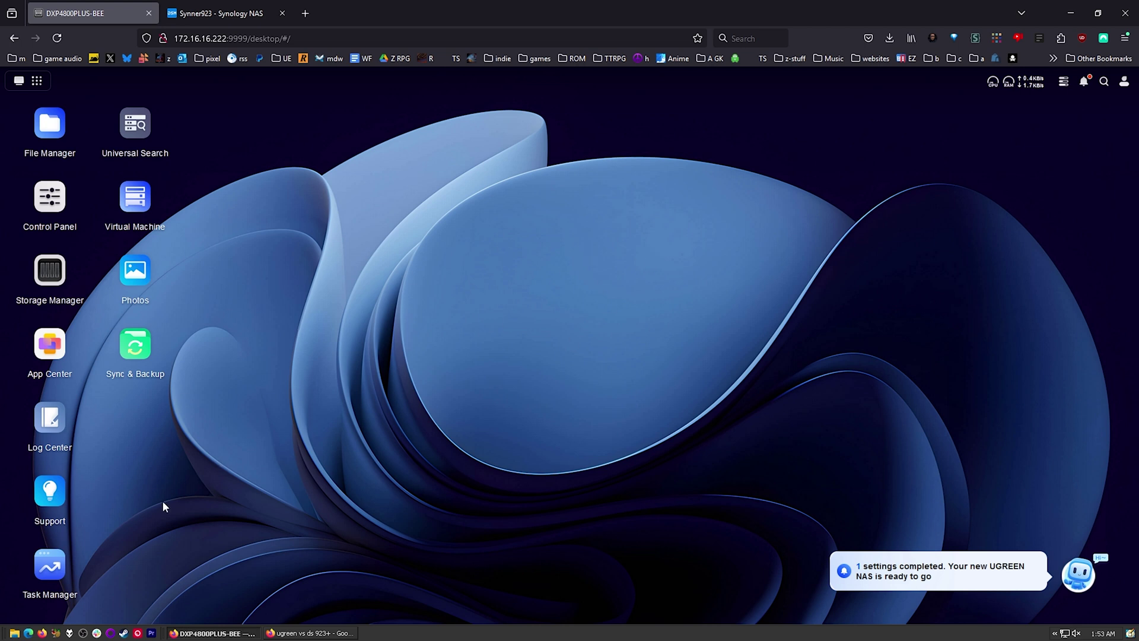
pyautogui.click(1123, 81)
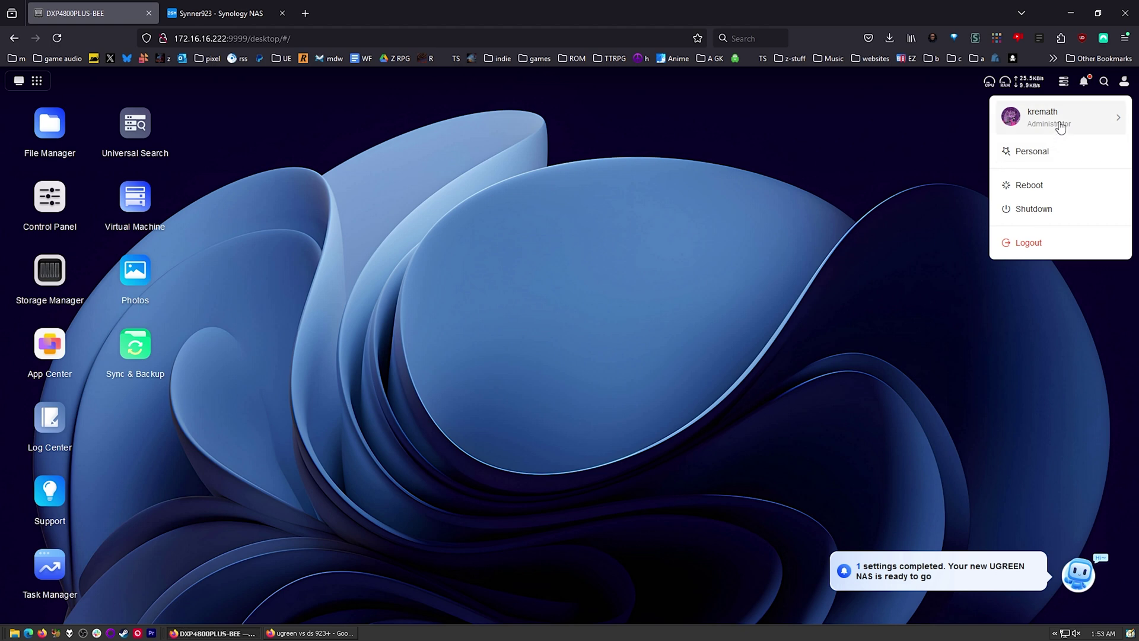
pyautogui.click(1037, 153)
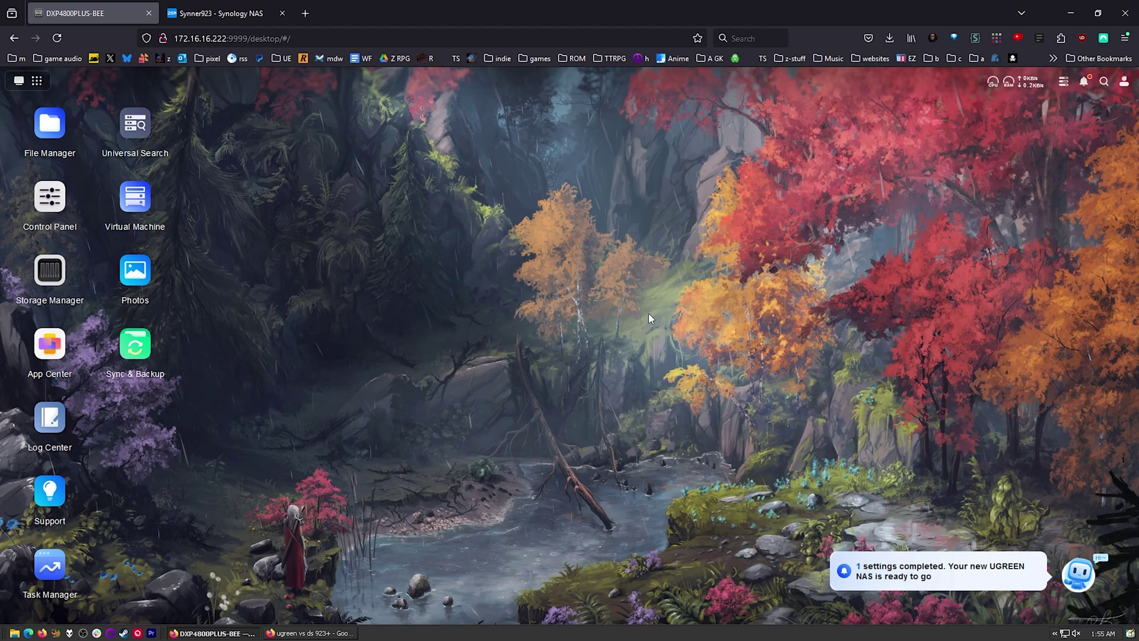
pyautogui.click(261, 7)
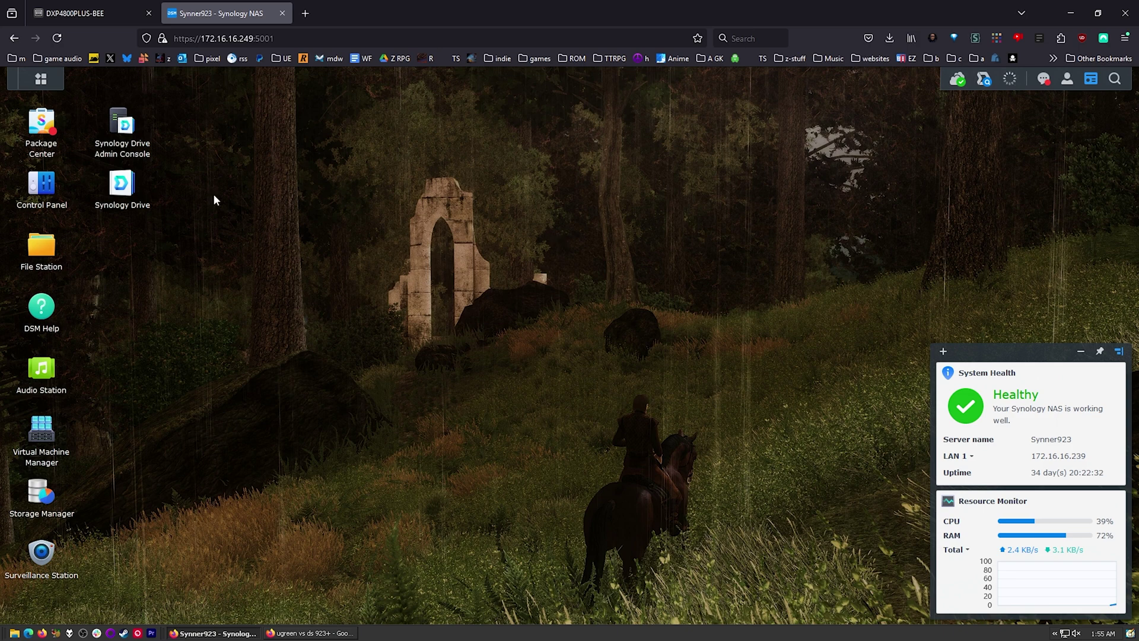
pyautogui.click(89, 13)
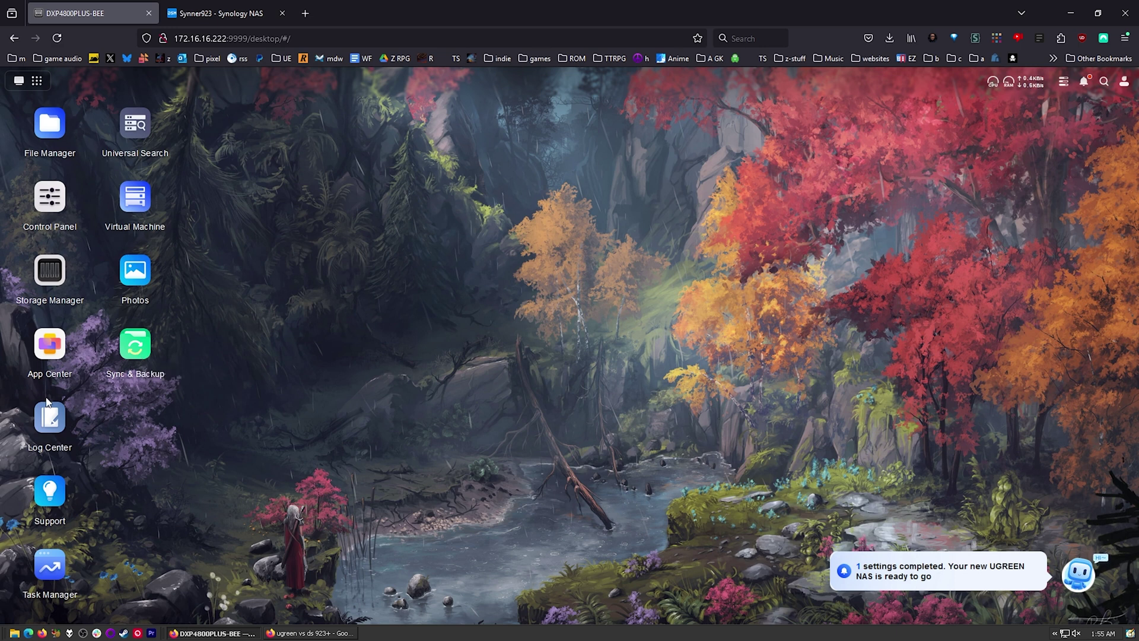
# Step: Open File Manager past its tip, compare with Synology File Station, then close it and open Control Panel
pyautogui.click(50, 125)
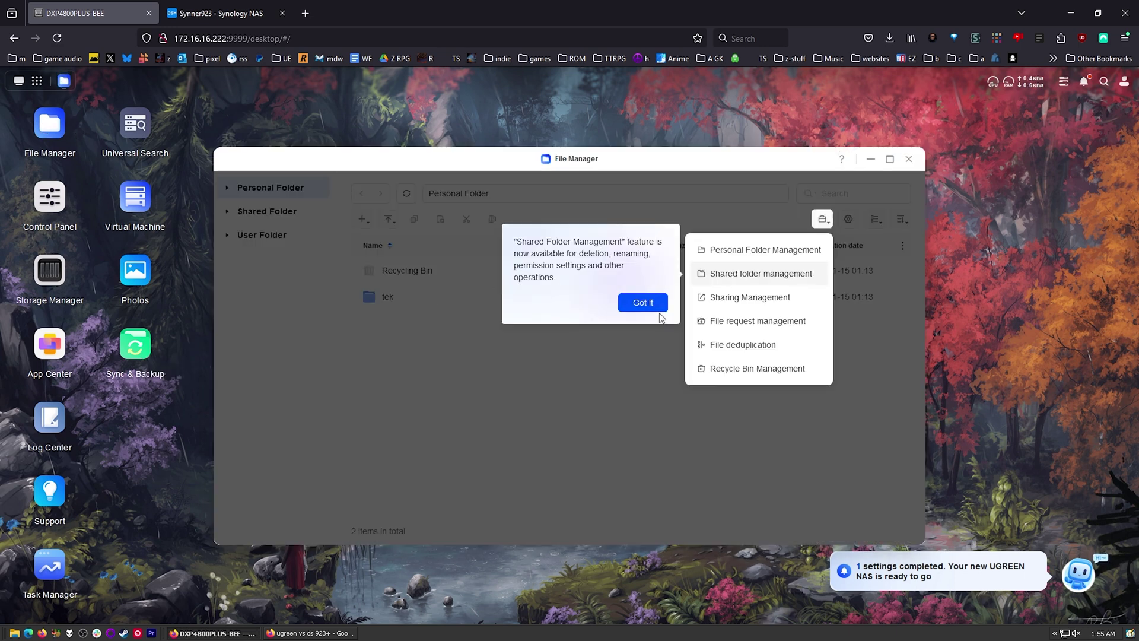
pyautogui.click(649, 303)
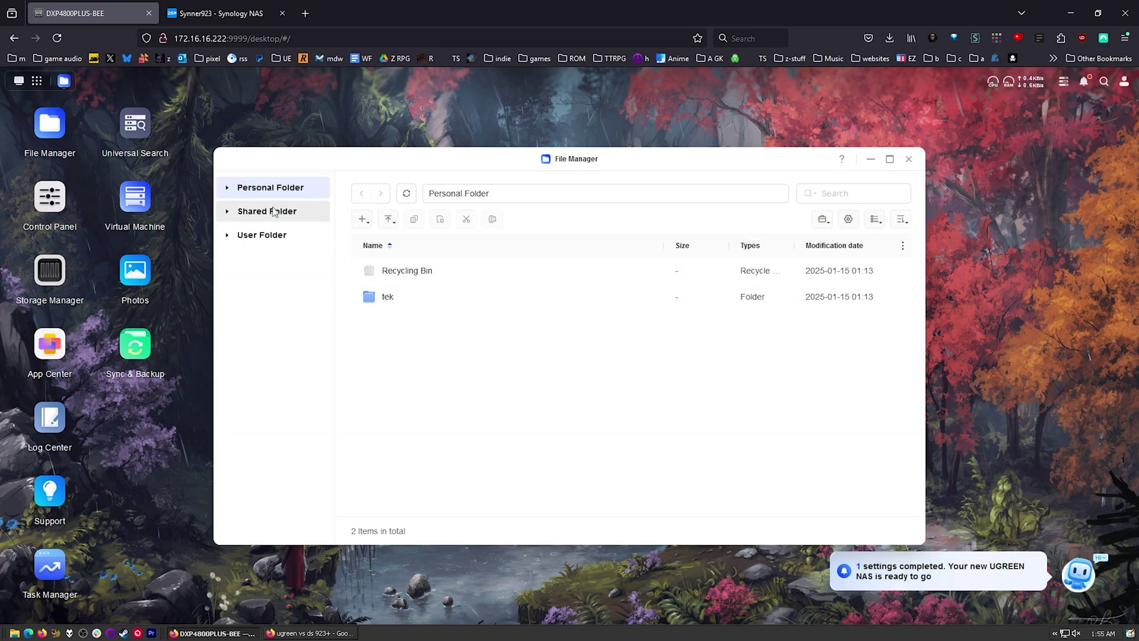
pyautogui.click(220, 13)
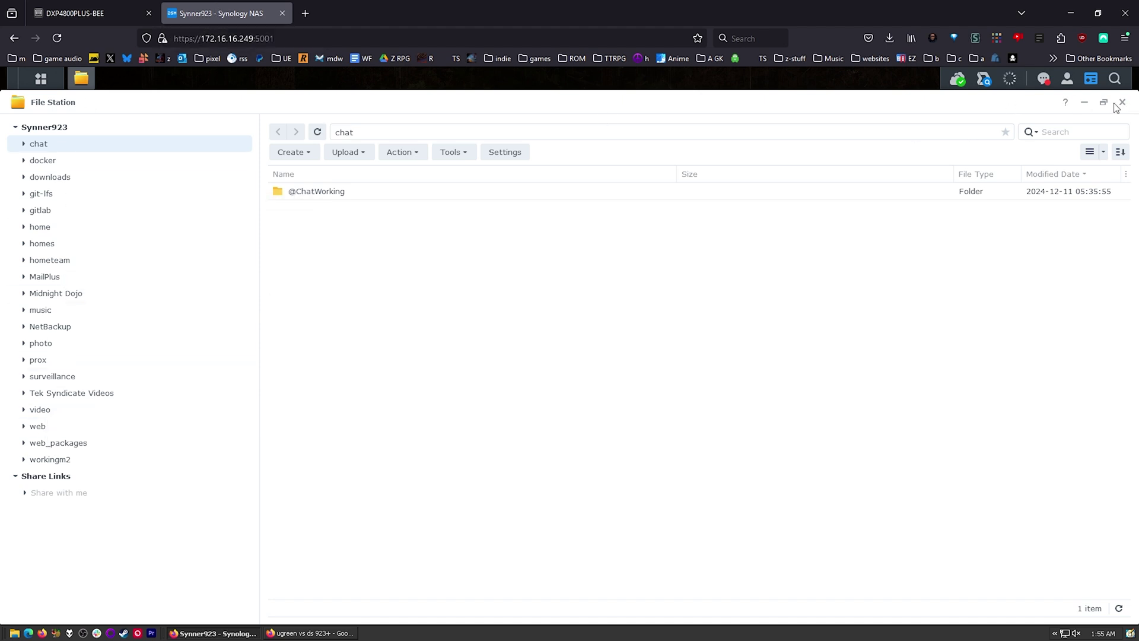
pyautogui.hotkey('ctrl', 'shift', 'Tab')
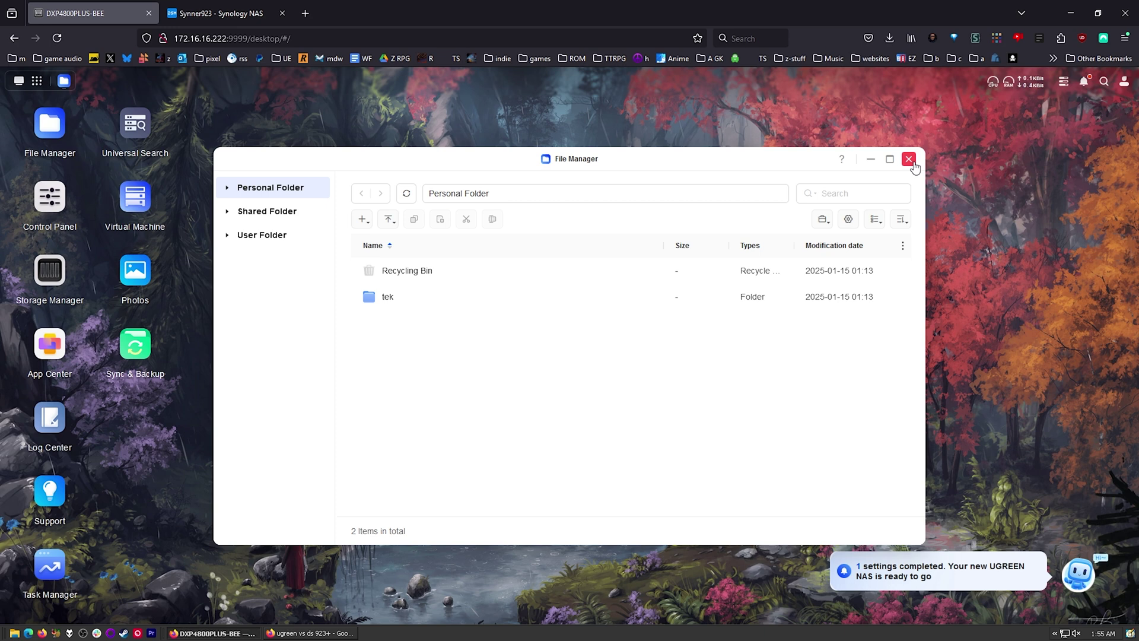
pyautogui.click(909, 160)
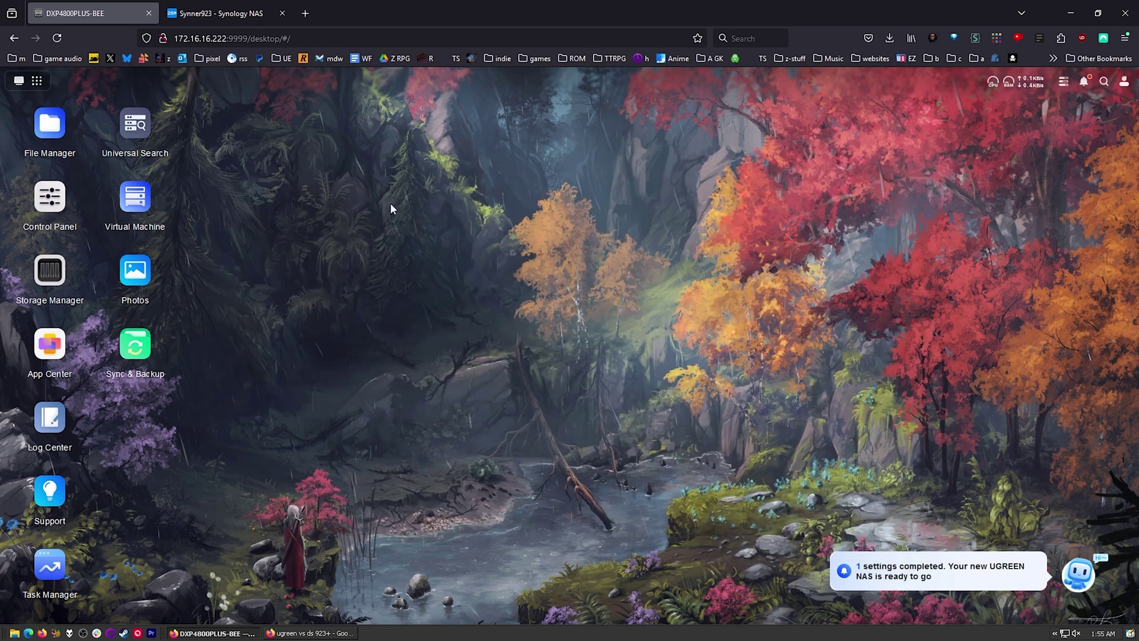
pyautogui.click(50, 201)
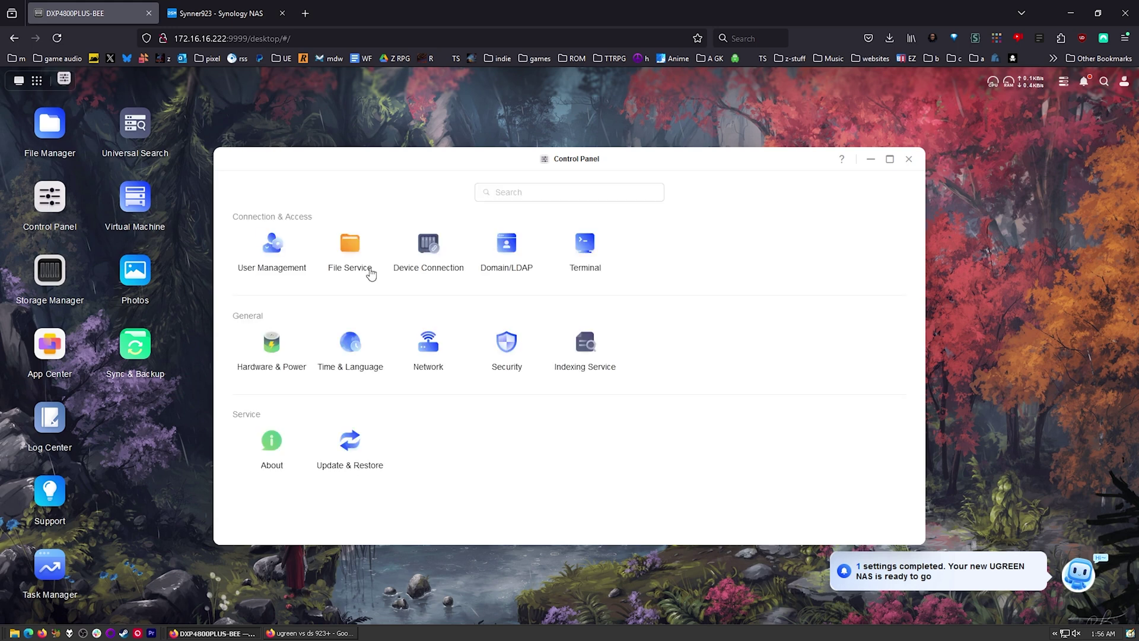
# Step: Open Synology's Control Panel, view UGREEN's File Service SMB settings (workgroup WORKGROUP), then return to Synology
pyautogui.click(226, 13)
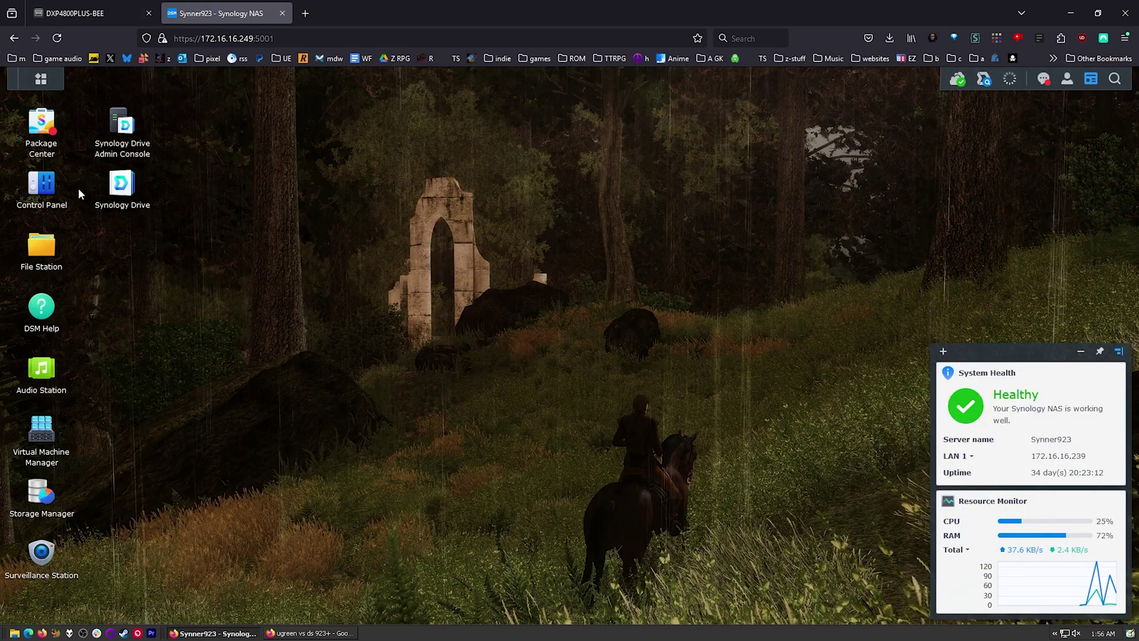
pyautogui.click(42, 187)
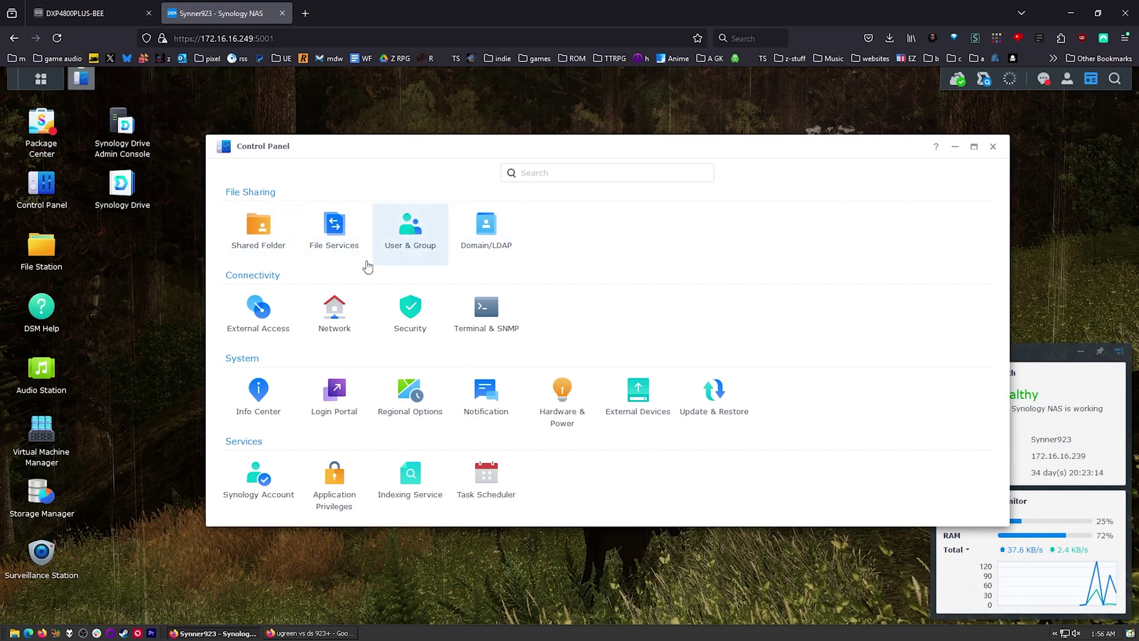
pyautogui.click(86, 16)
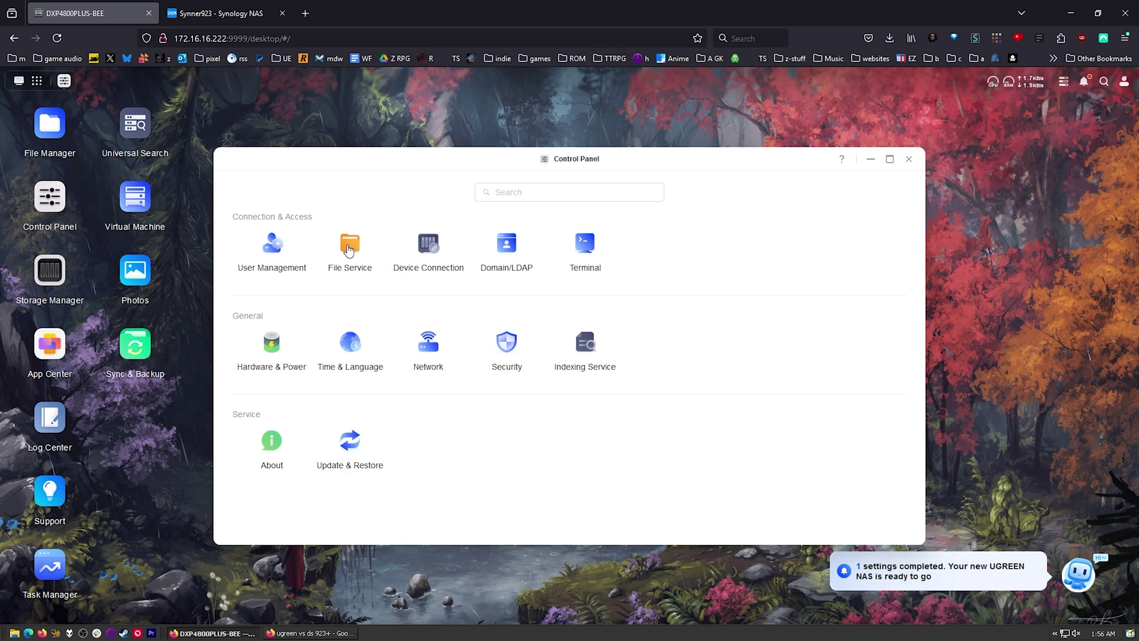
pyautogui.click(348, 251)
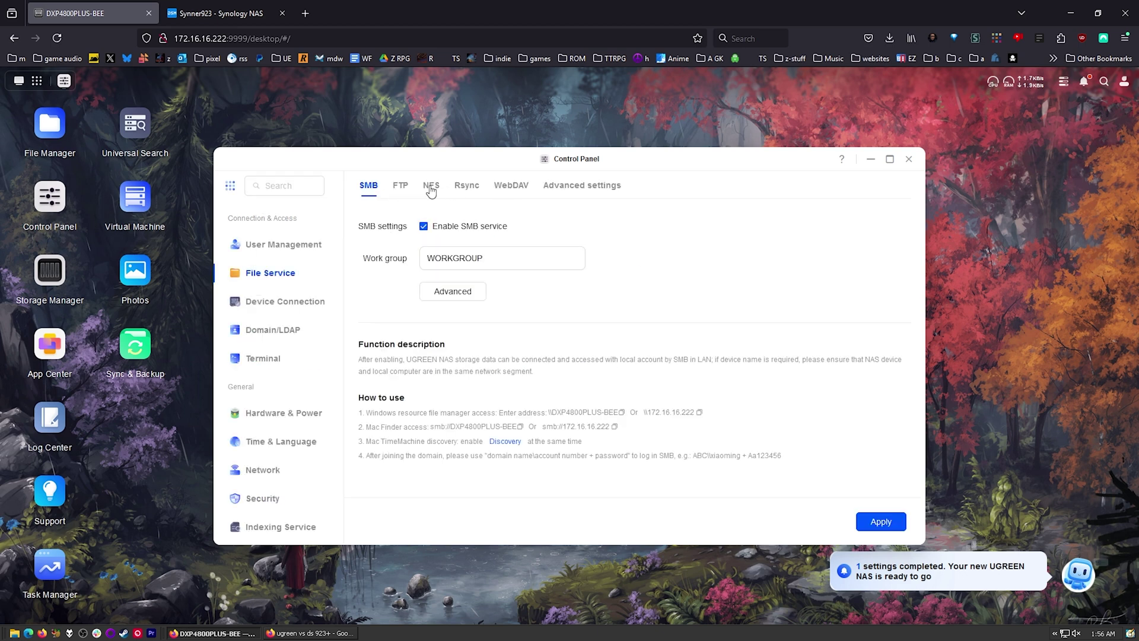
pyautogui.click(200, 13)
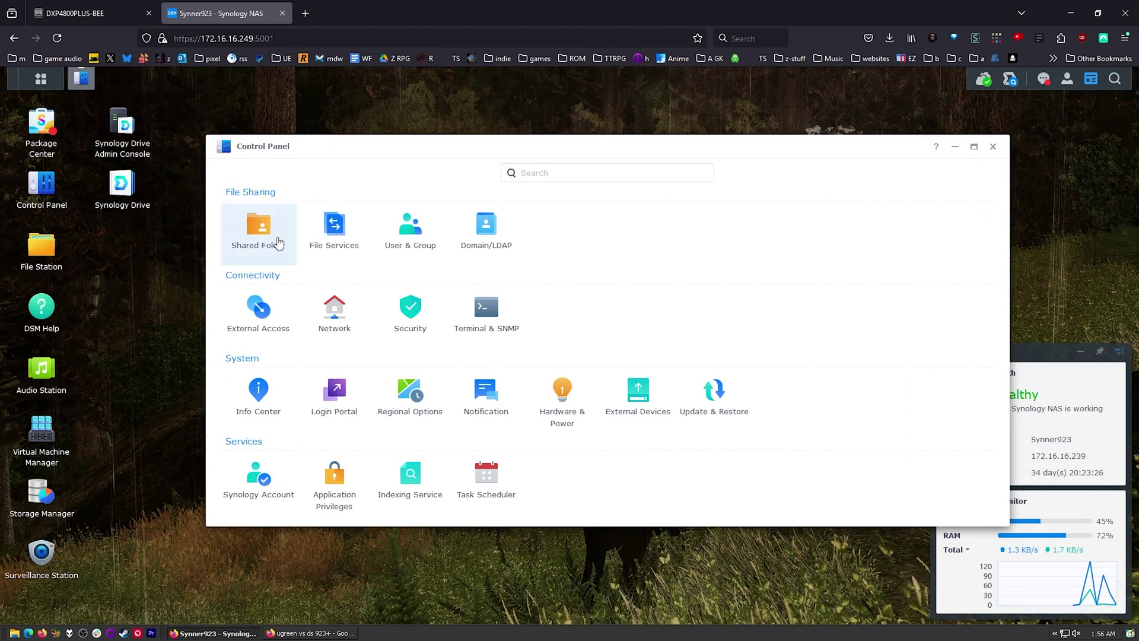
# Step: Browse Synology's File Services settings across the SMB, AFP, NFS and FTP tabs
pyautogui.click(342, 248)
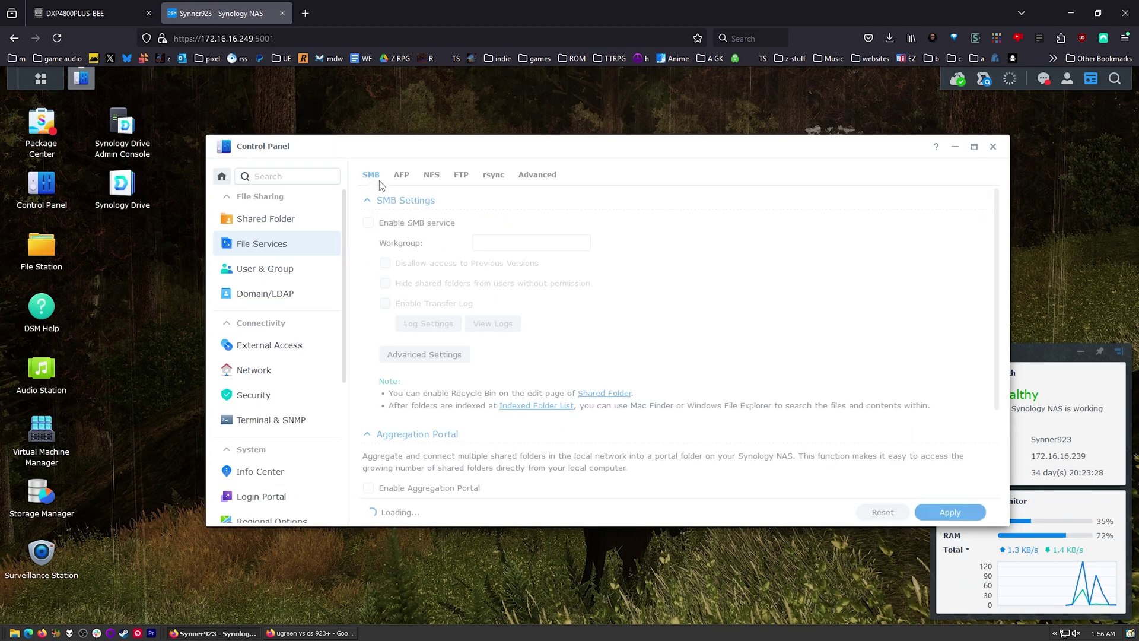
pyautogui.click(395, 176)
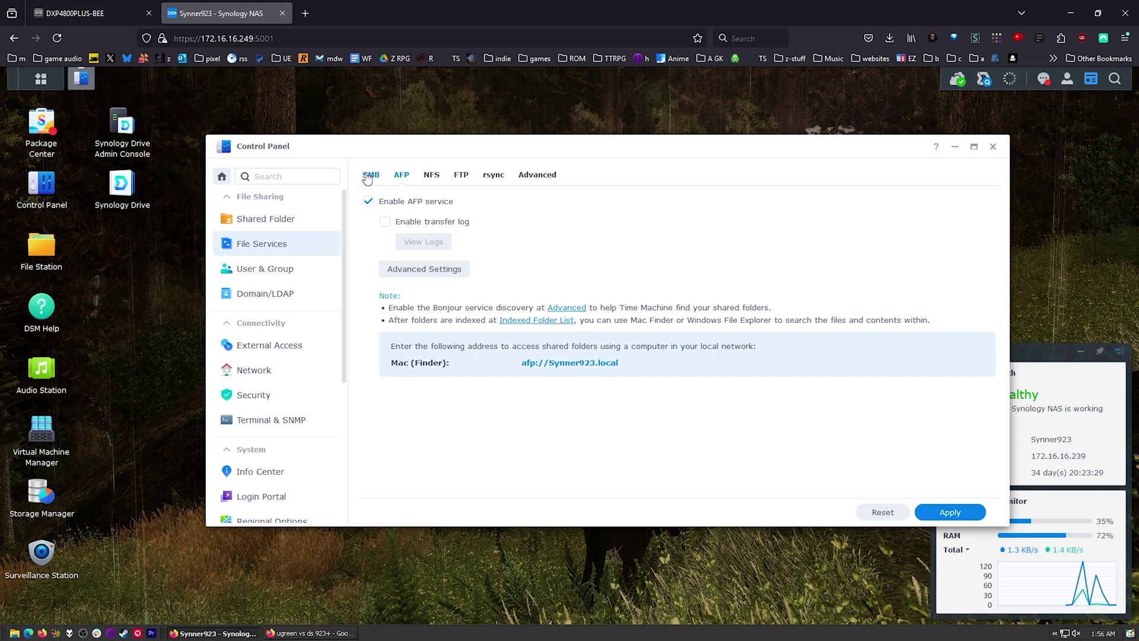
pyautogui.click(368, 175)
pyautogui.click(401, 174)
pyautogui.click(431, 175)
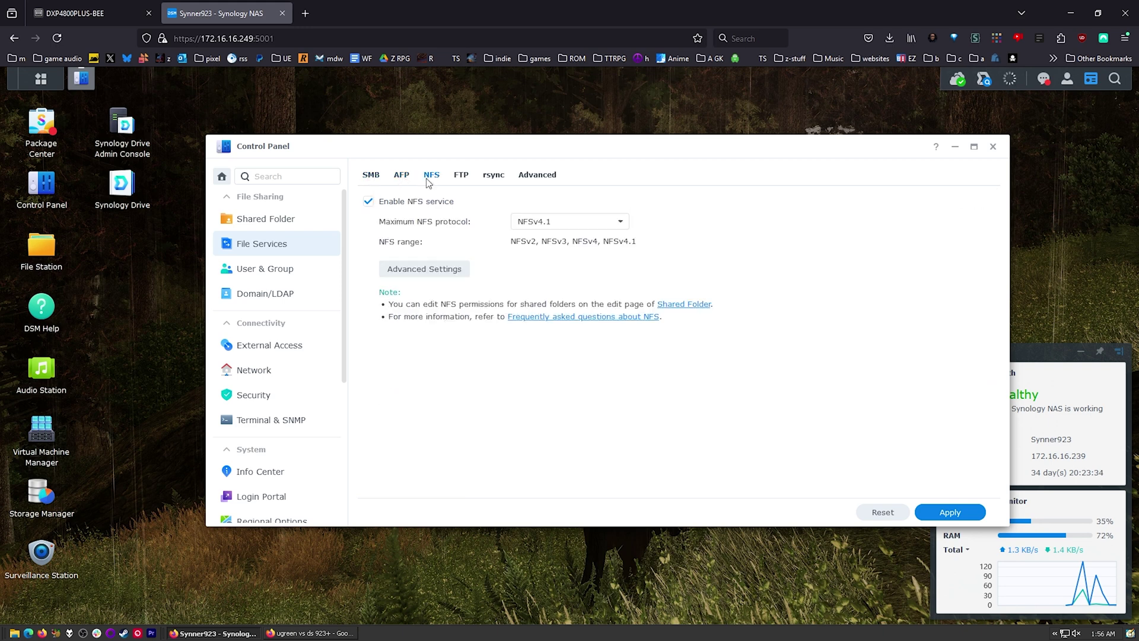
pyautogui.click(461, 175)
pyautogui.click(374, 175)
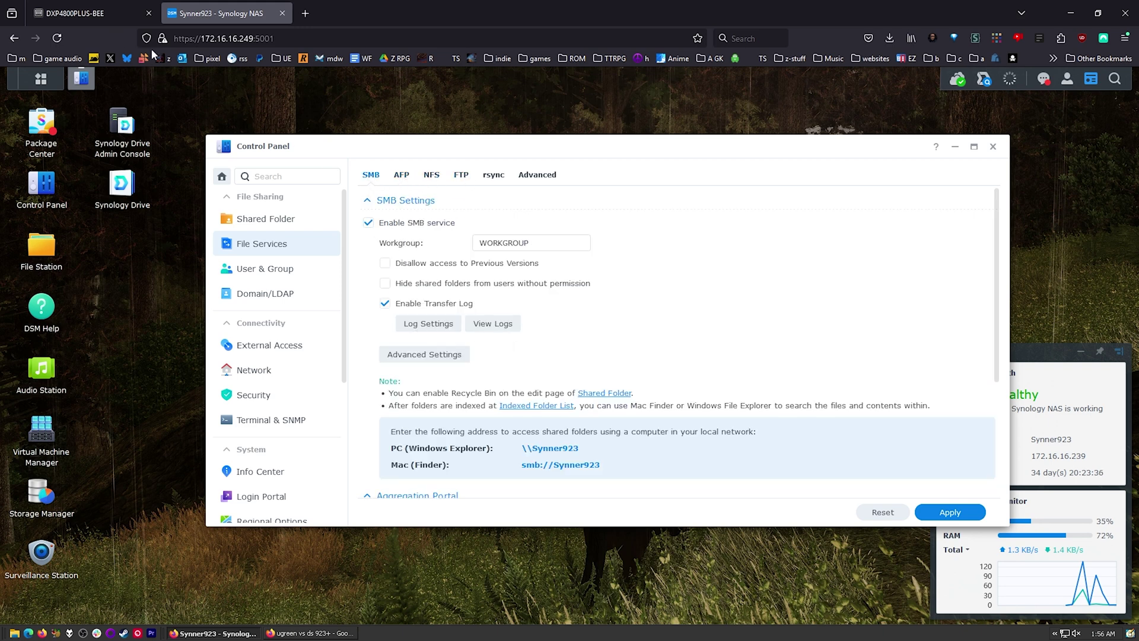
pyautogui.moveTo(458, 147); pyautogui.dragTo(441, 148)
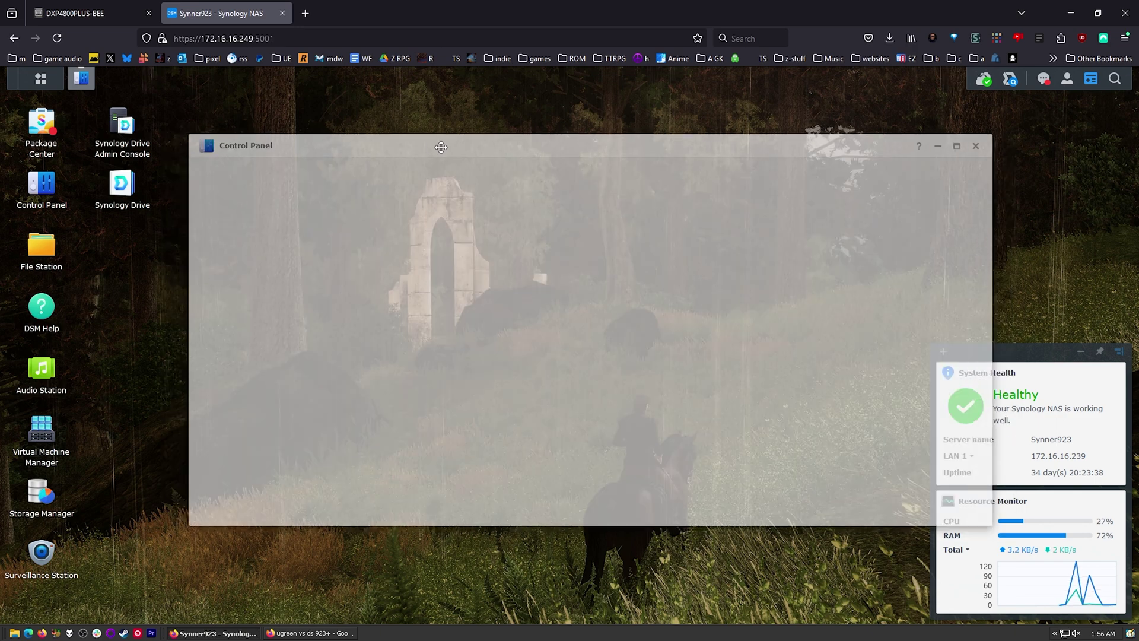
# Step: Compare UGREEN's FTP, NFS and SMB settings, ending on UGREEN's Device Connection page
pyautogui.click(89, 13)
pyautogui.click(407, 188)
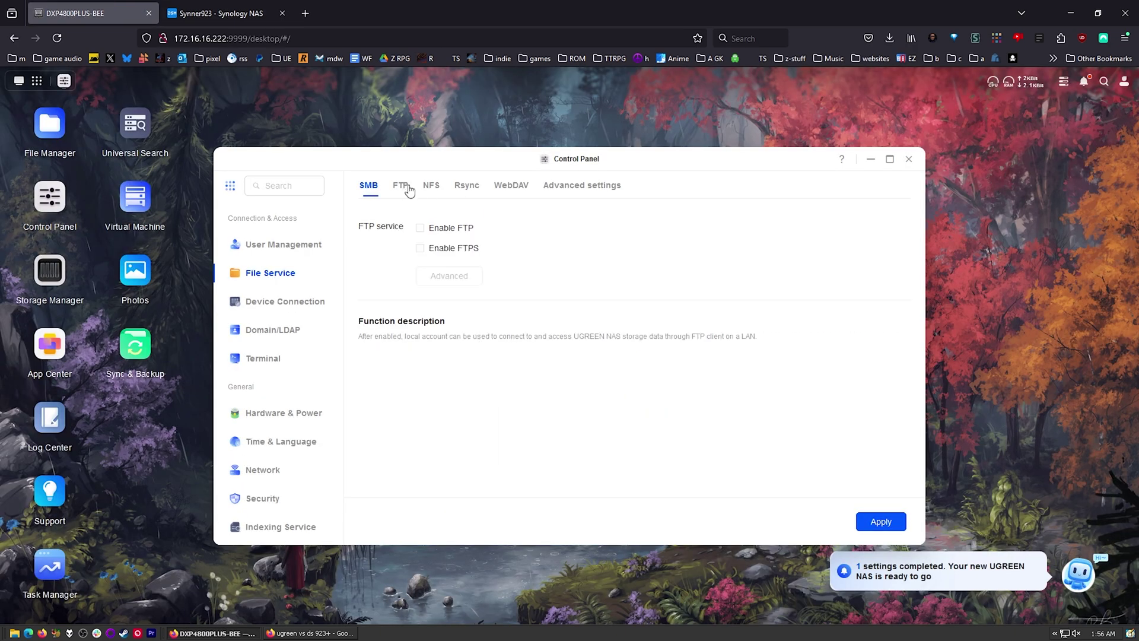
pyautogui.click(432, 185)
pyautogui.click(374, 189)
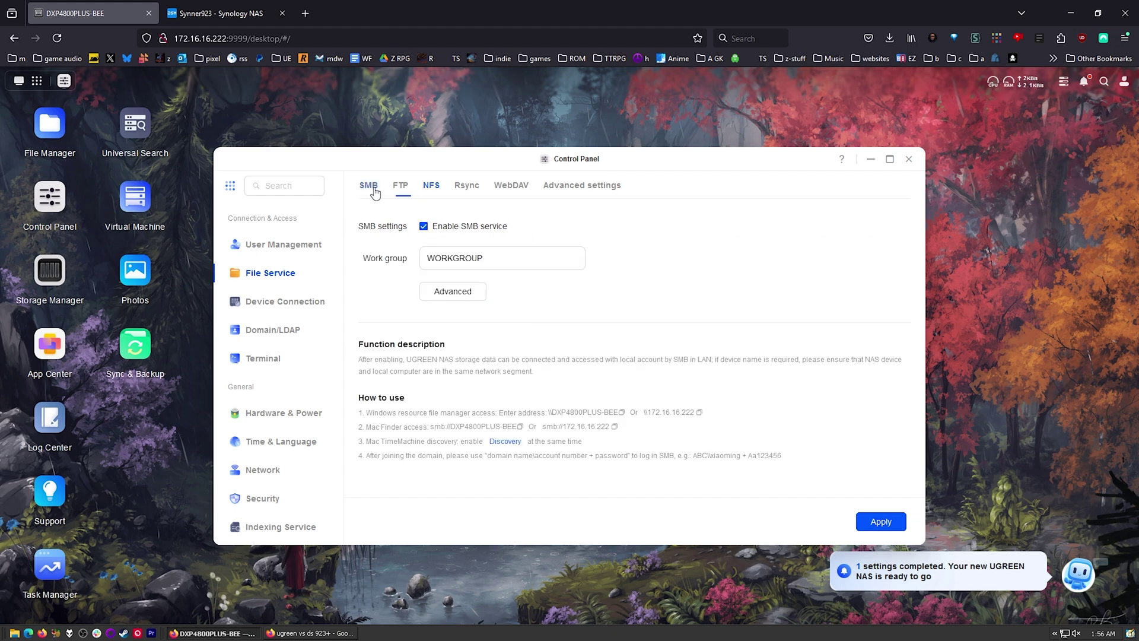
pyautogui.click(192, 16)
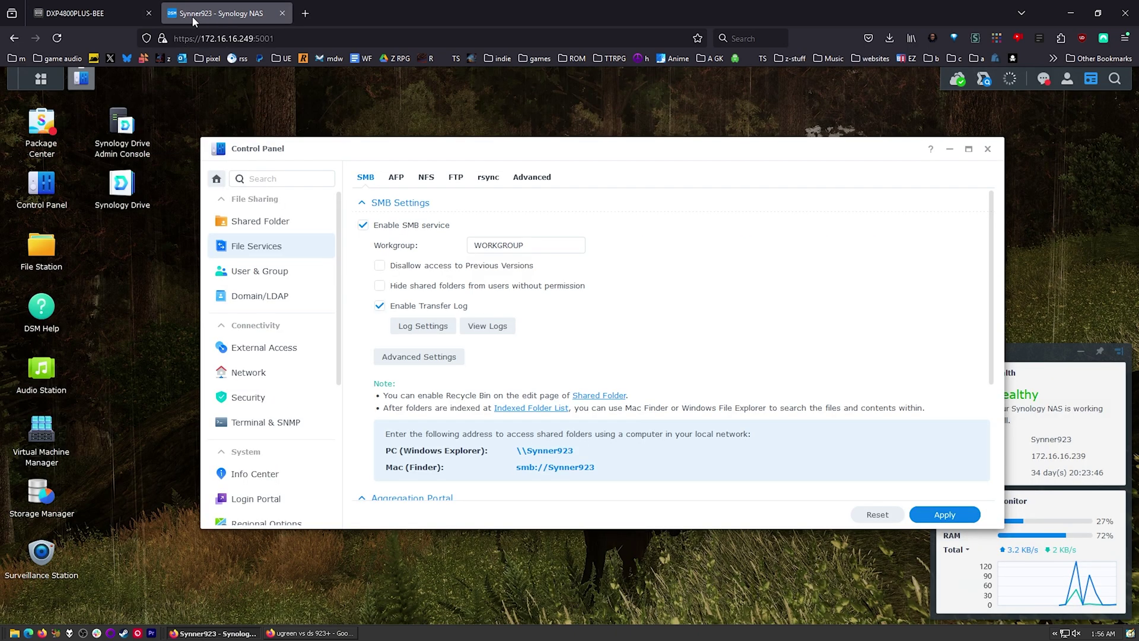
pyautogui.click(89, 13)
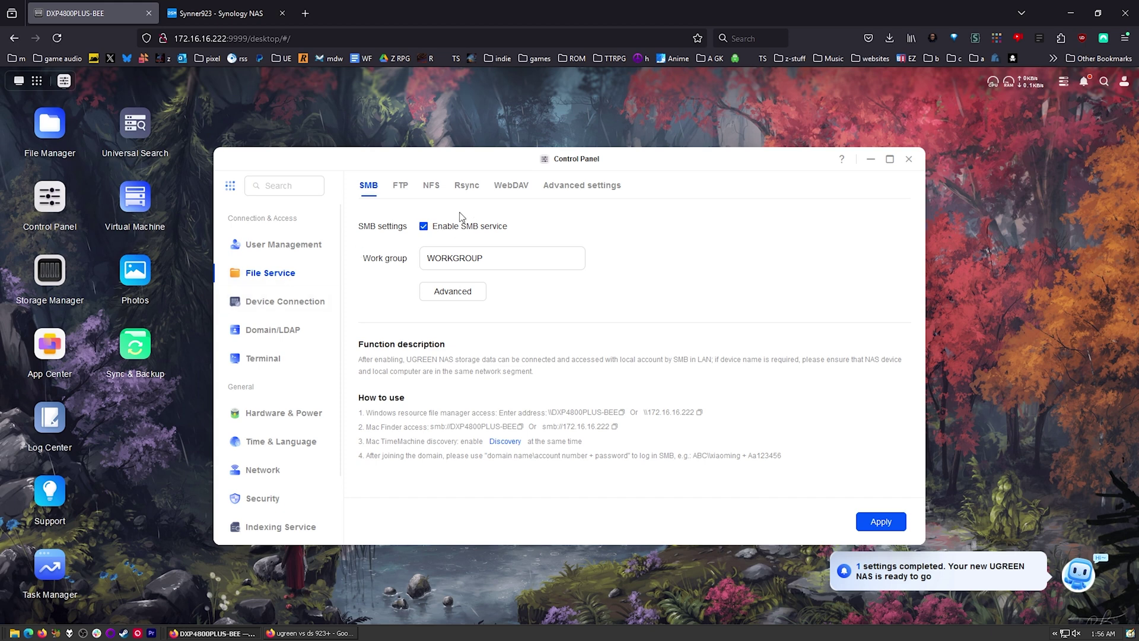
pyautogui.click(280, 303)
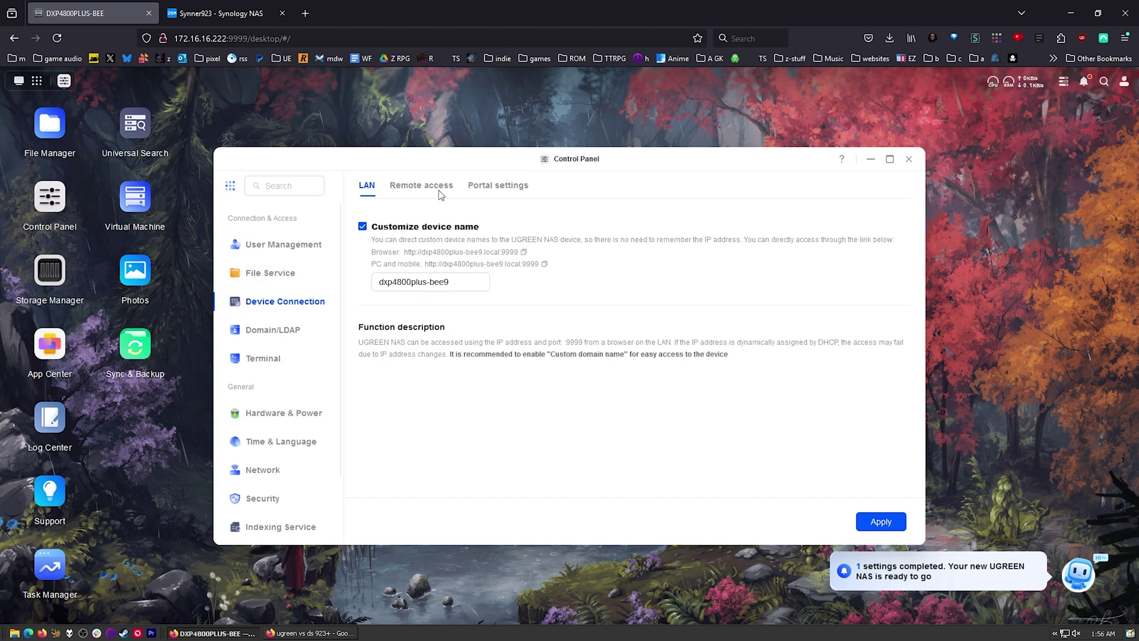
# Step: View UGREEN's remote access options, then scroll Synology's Control Panel sidebar for comparison
pyautogui.click(434, 191)
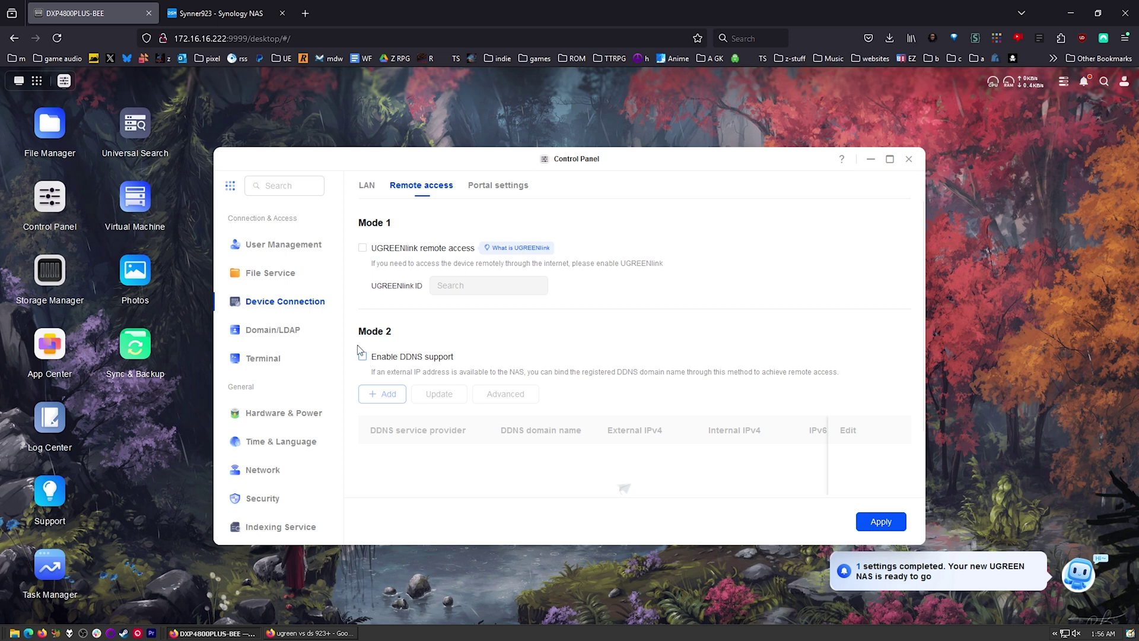
pyautogui.click(217, 16)
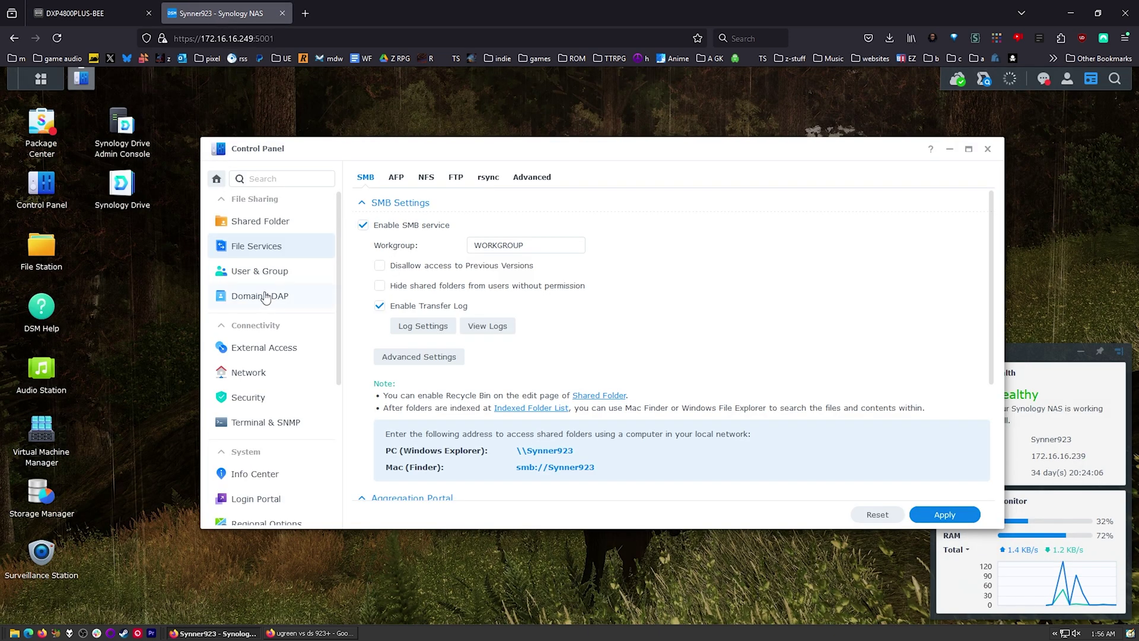
pyautogui.scroll(-2, 249, 403)
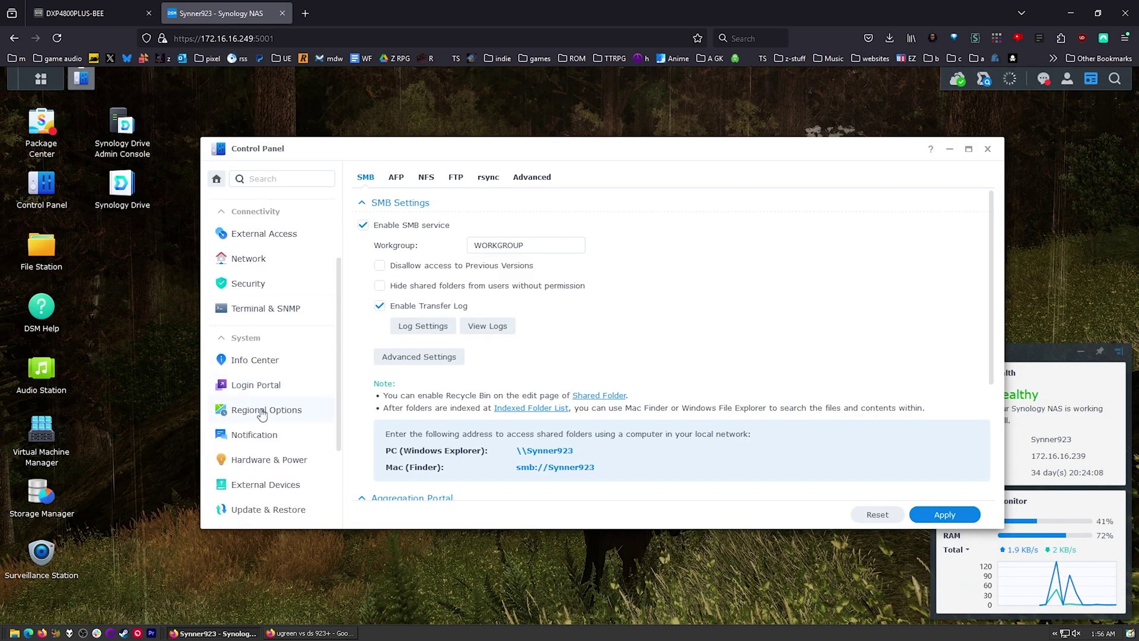
pyautogui.scroll(-3, 277, 386)
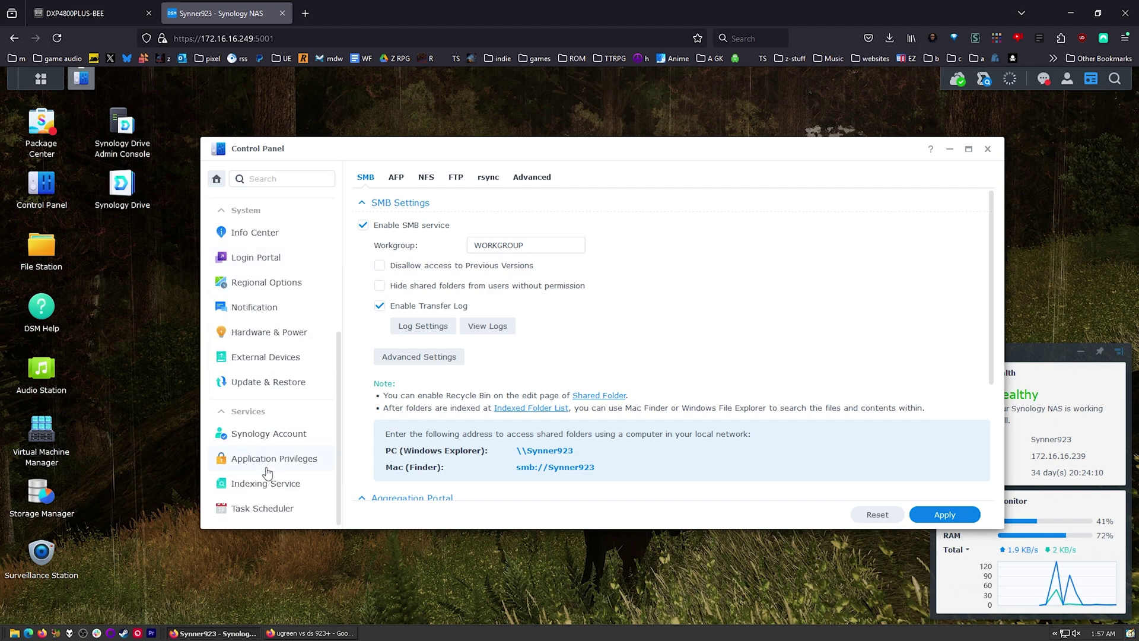
pyautogui.scroll(5, 284, 442)
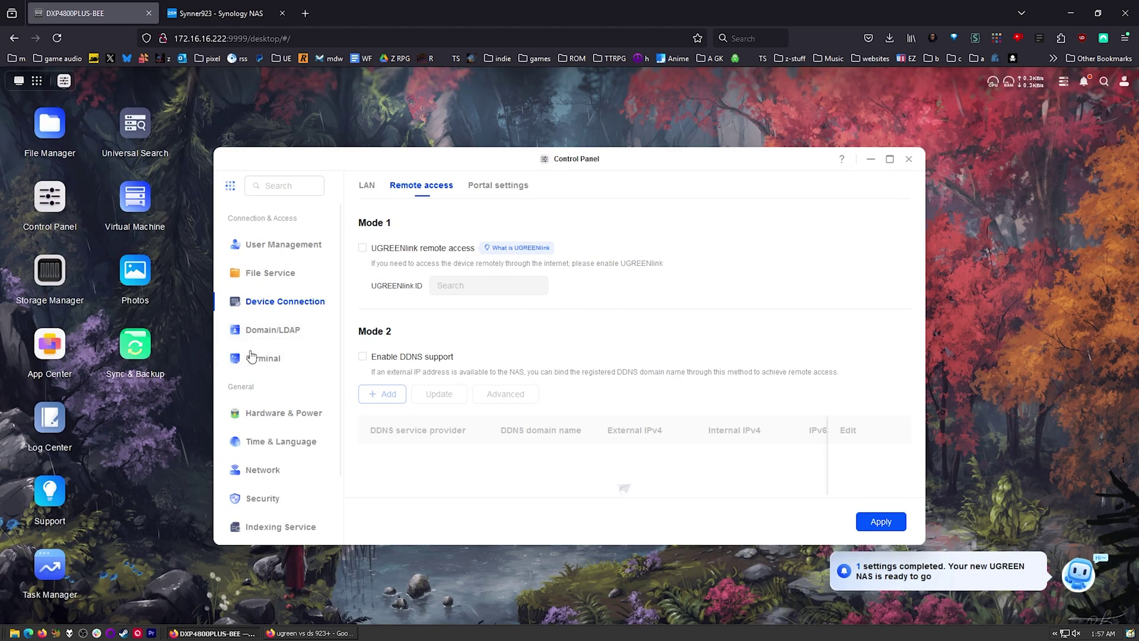
pyautogui.scroll(-2, 267, 379)
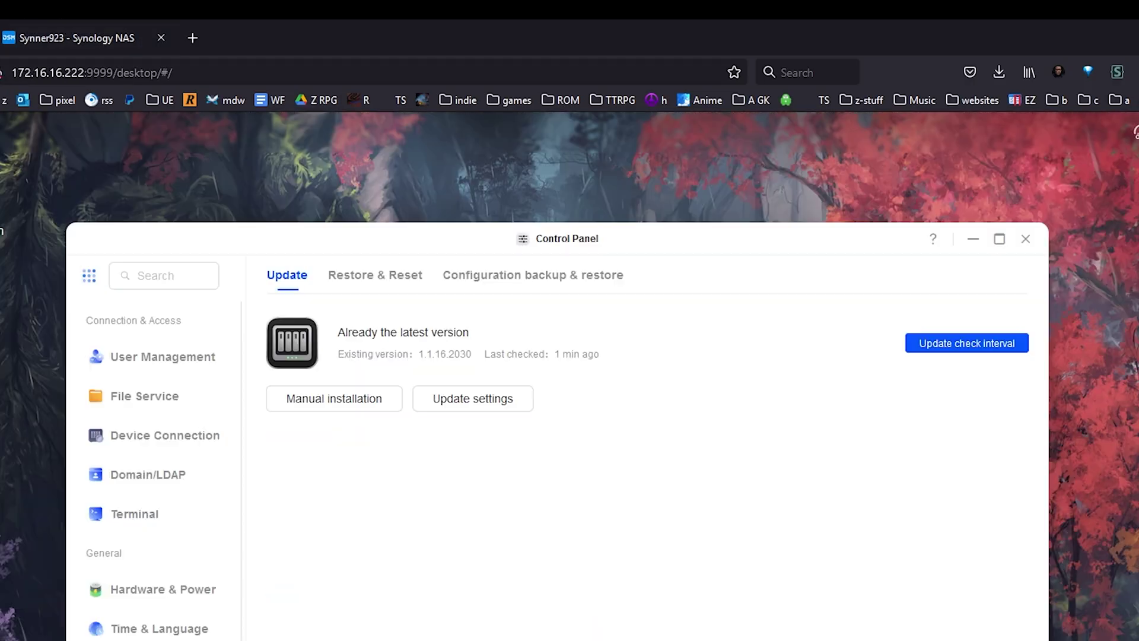
# Step: Close both Control Panels, show Synology's virtual machine list, then launch UGREEN's Virtual Machine app
pyautogui.click(1025, 239)
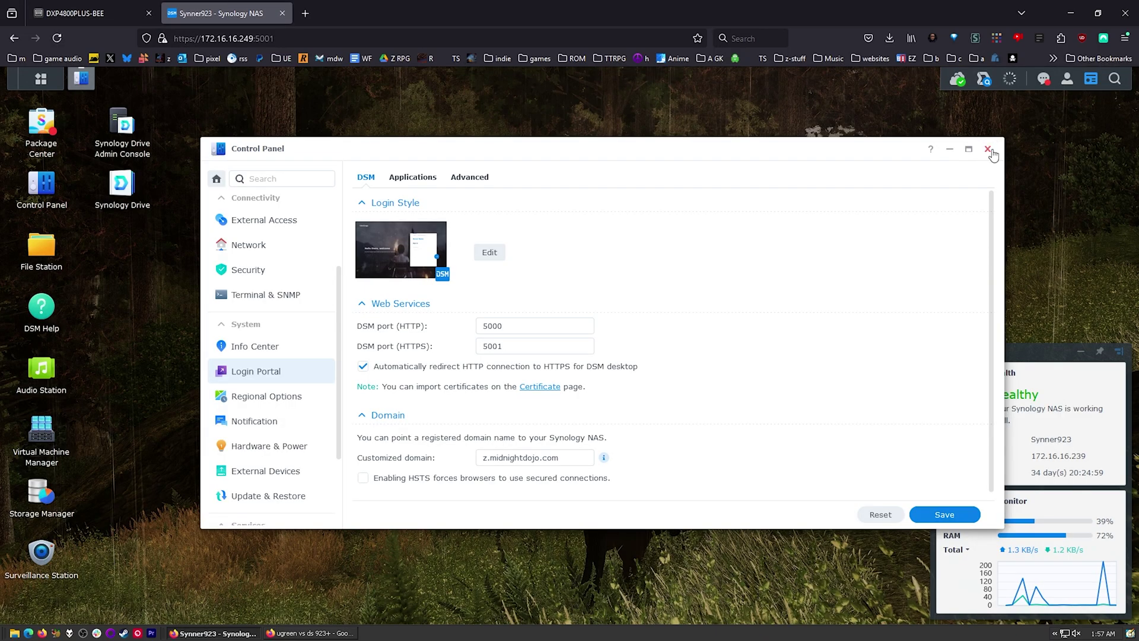
pyautogui.click(996, 147)
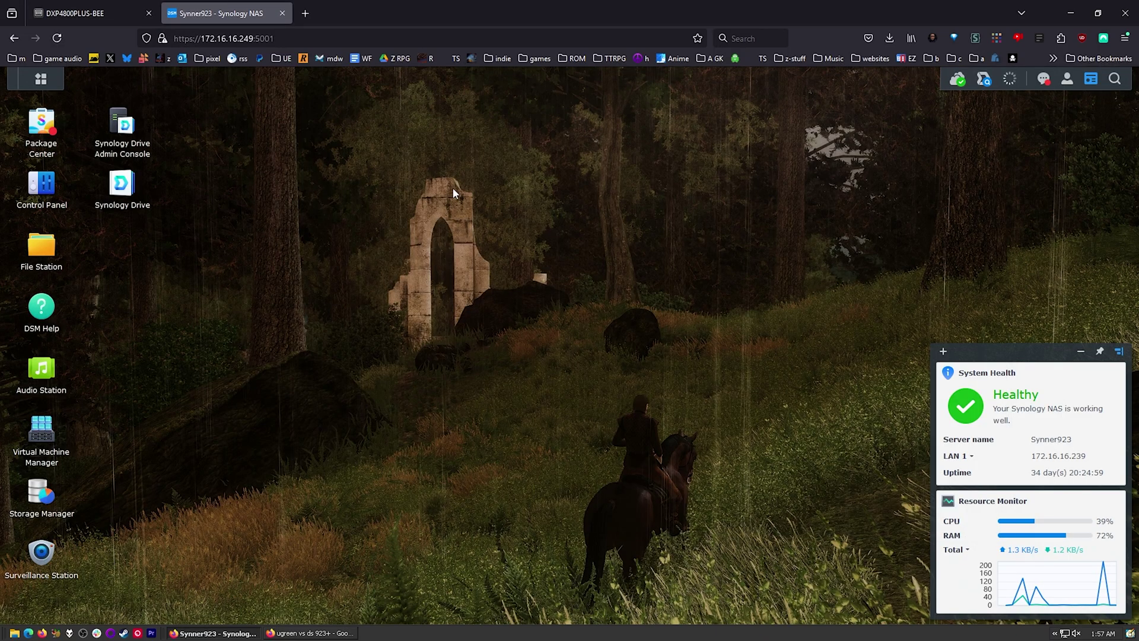
pyautogui.click(36, 424)
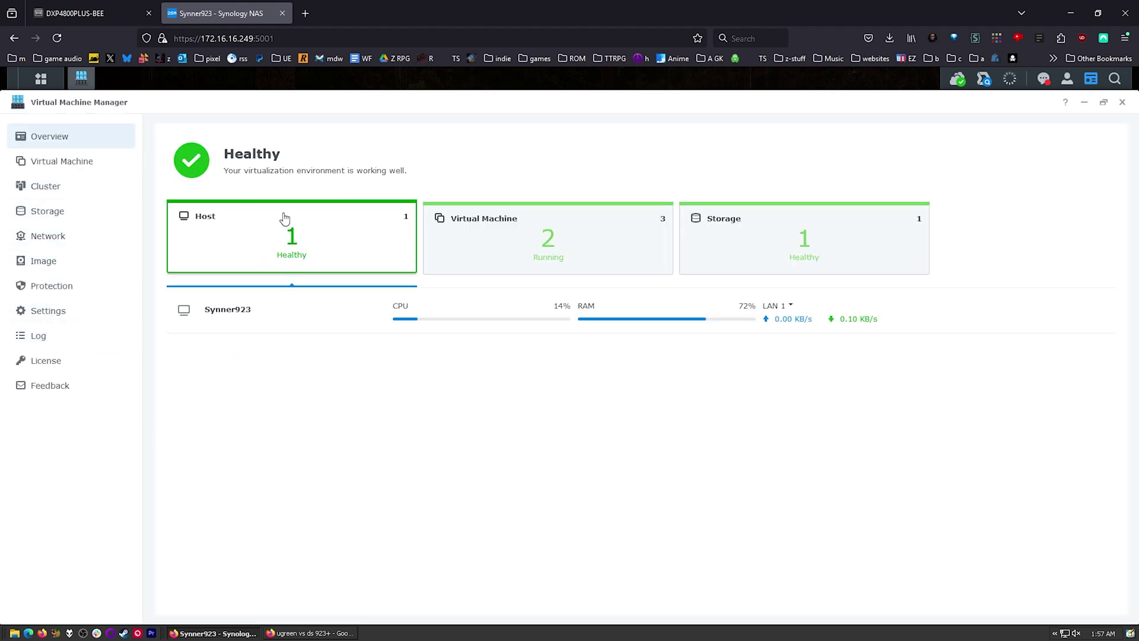
pyautogui.click(78, 170)
pyautogui.click(122, 15)
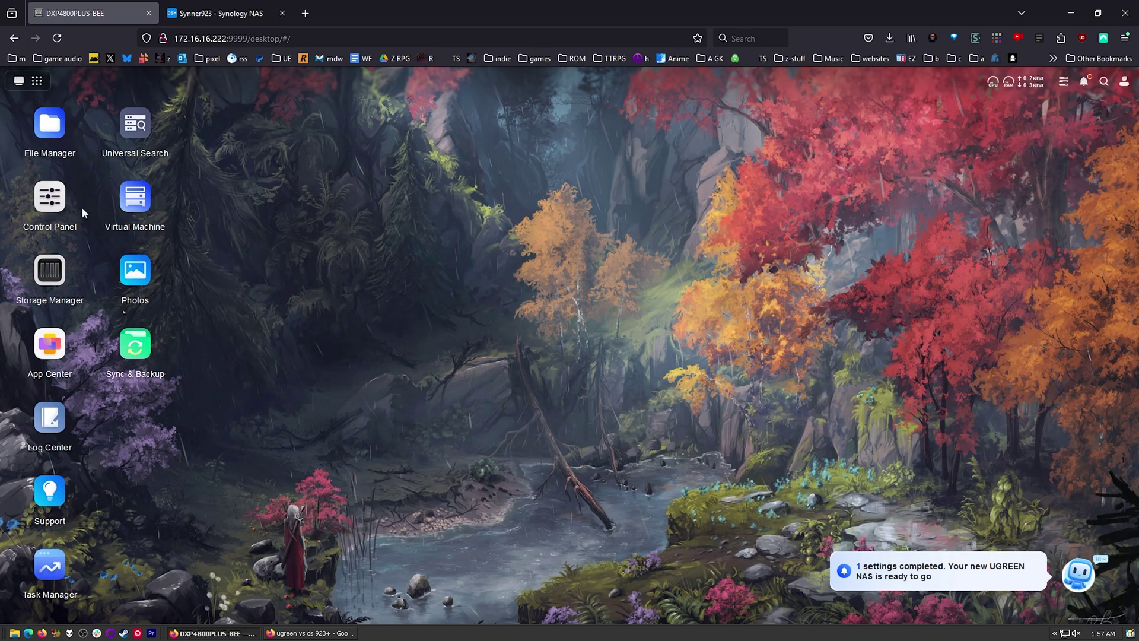
pyautogui.click(147, 199)
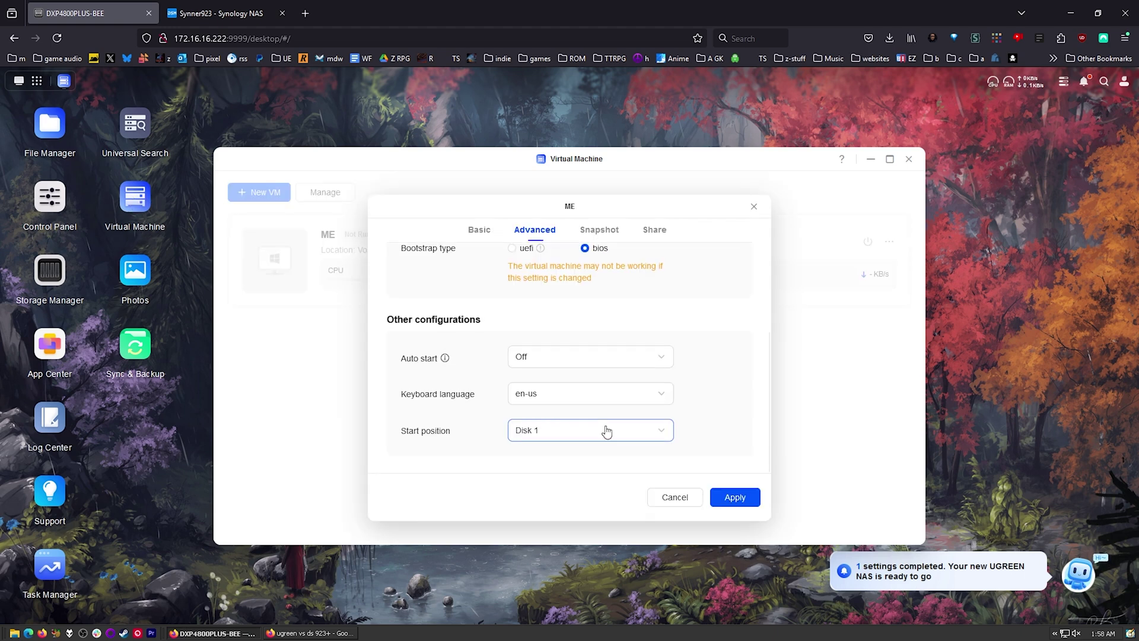
# Step: Look over the ME VM's Advanced and Basic settings without applying, then switch to Synology
pyautogui.scroll(2, 605, 429)
pyautogui.scroll(-2, 605, 430)
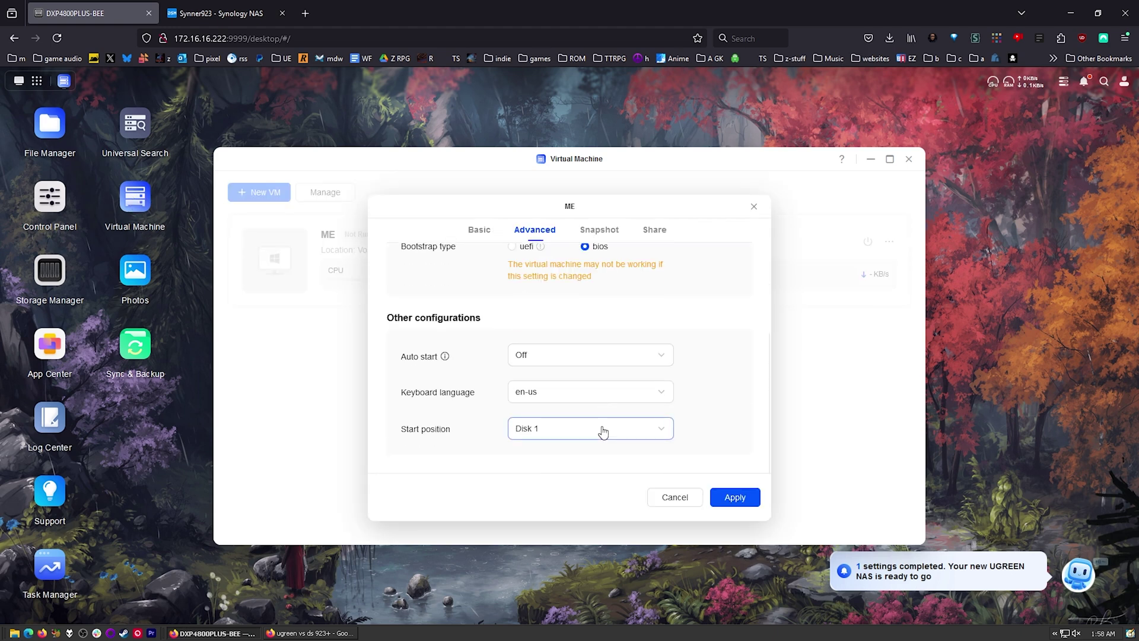
pyautogui.scroll(2, 603, 431)
pyautogui.click(480, 230)
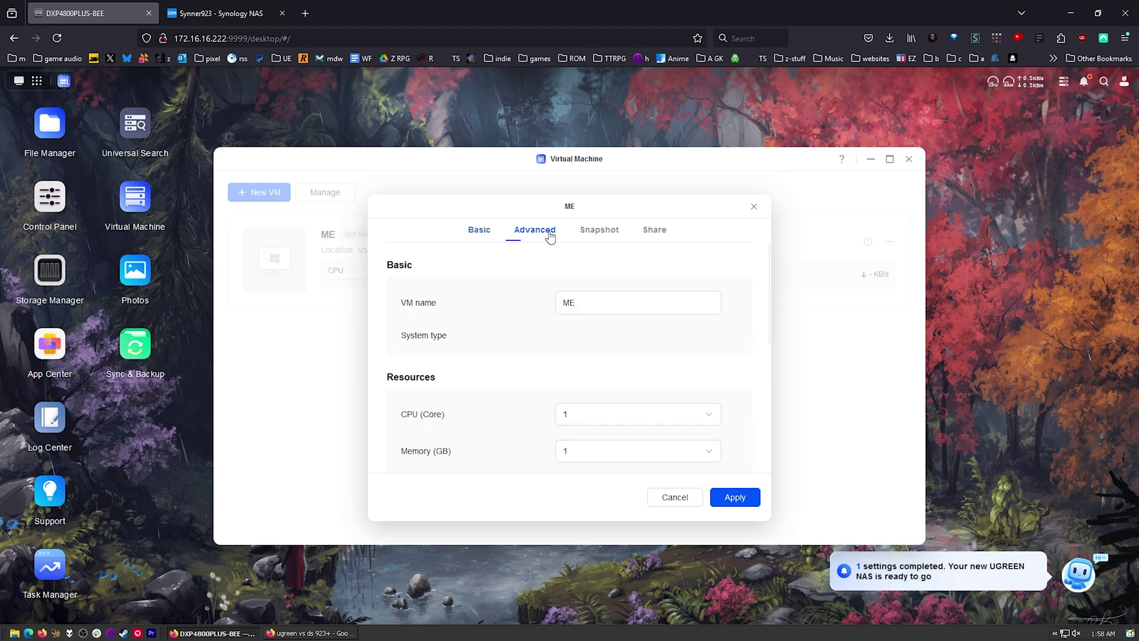
pyautogui.click(755, 209)
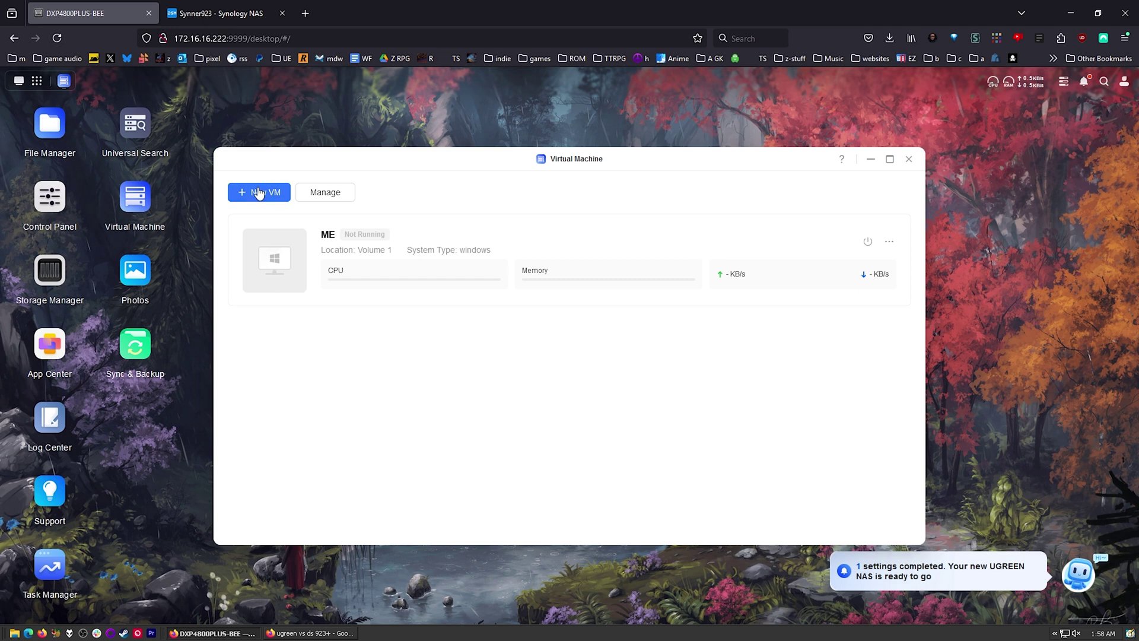
pyautogui.moveTo(256, 192)
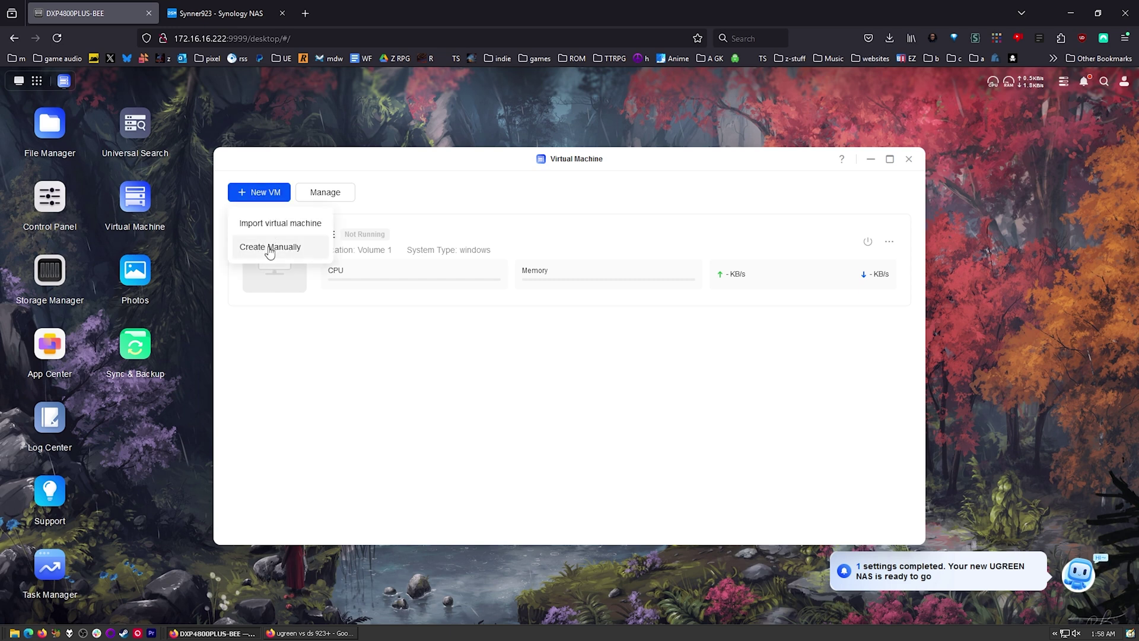
pyautogui.click(247, 10)
# Step: Browse Synology VMM's cluster, storage and network pages, then return to UGREEN
pyautogui.click(47, 191)
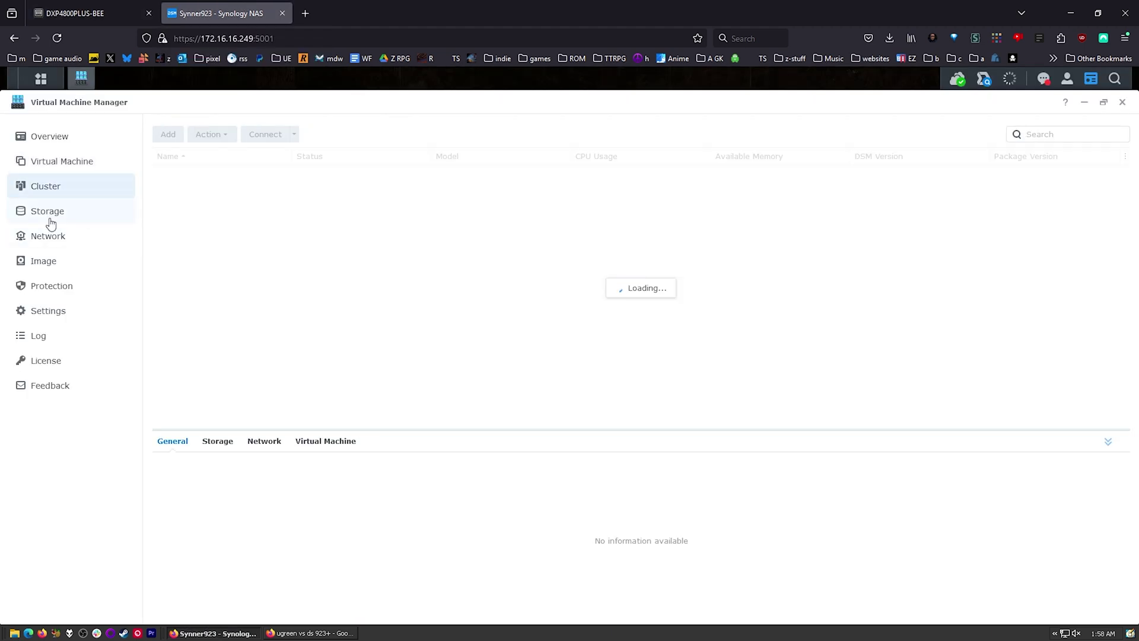
pyautogui.click(50, 215)
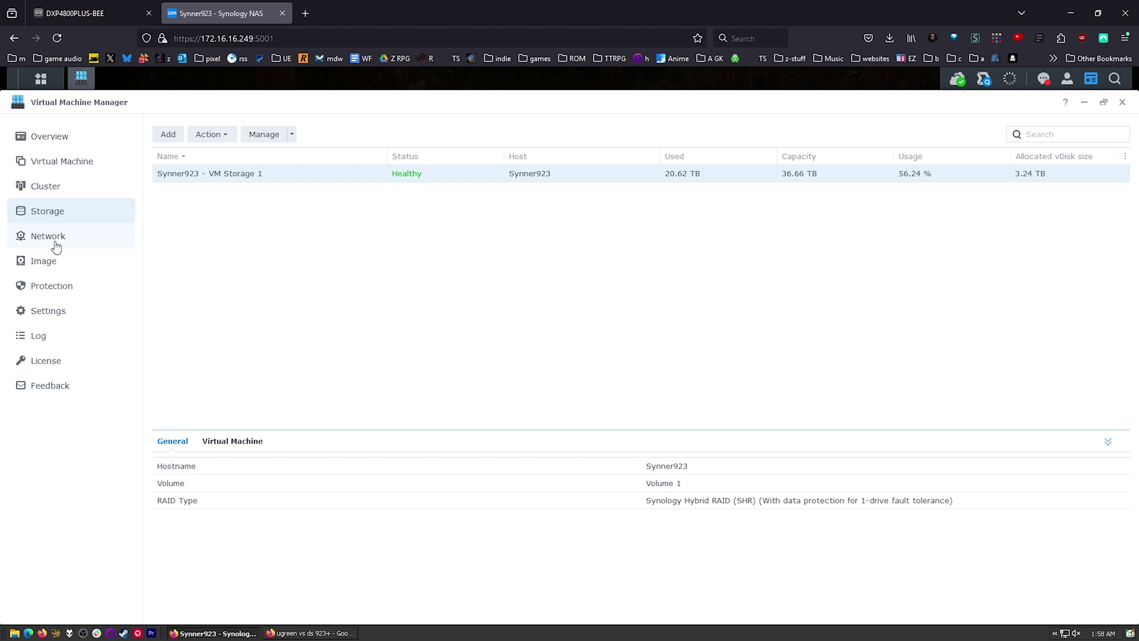
pyautogui.click(55, 243)
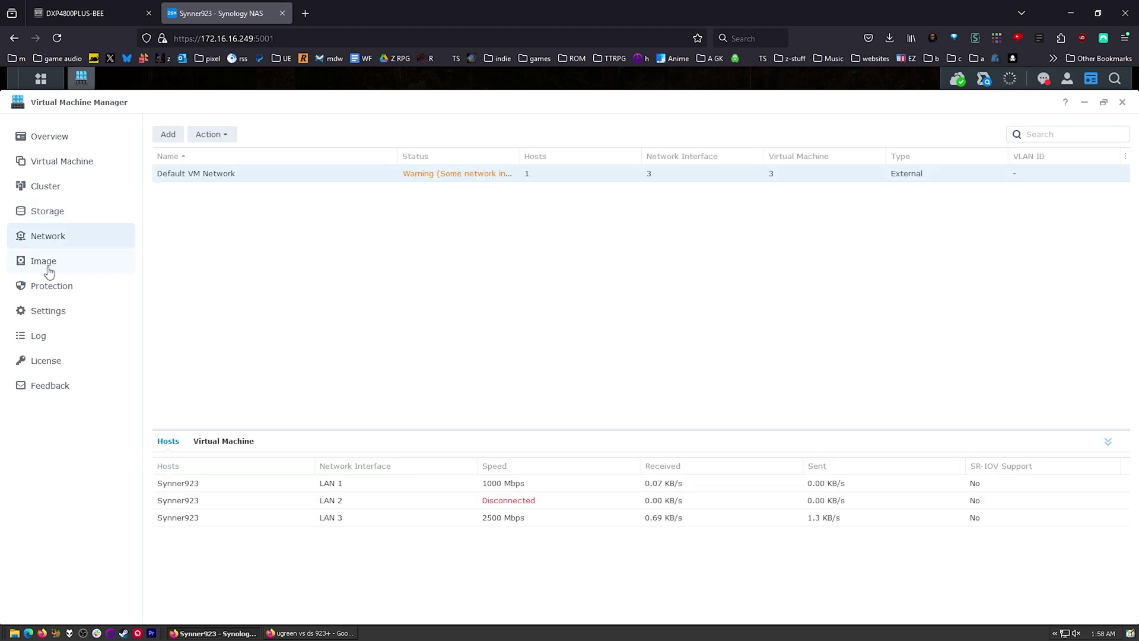
pyautogui.hotkey('ctrl', 'shift', 'Tab')
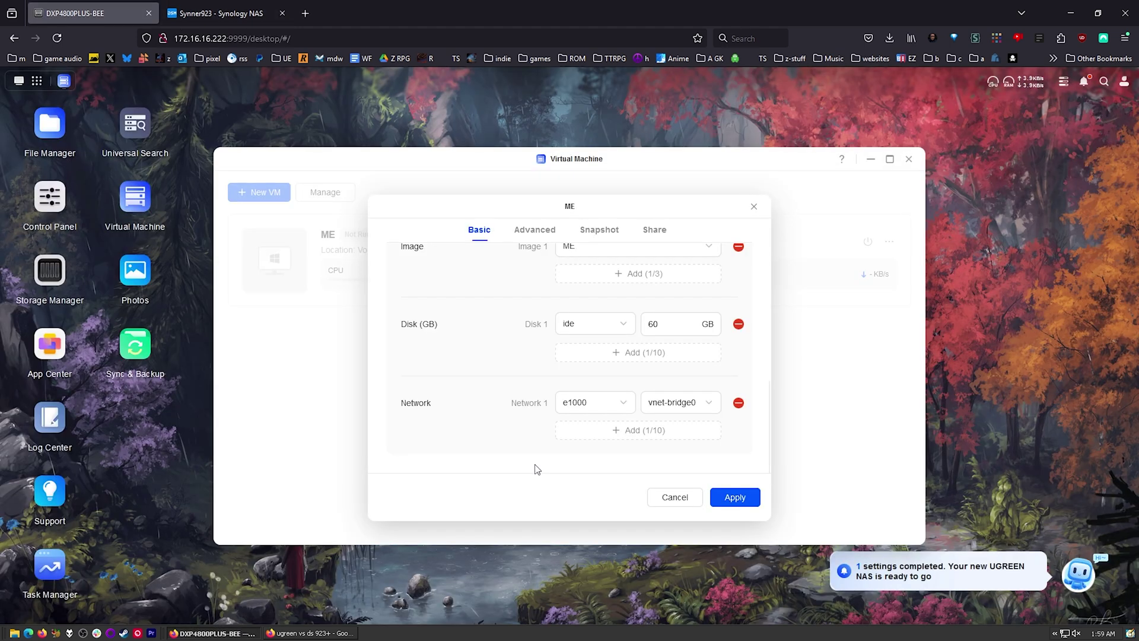
# Step: Change the ME VM's Network 1 adapter model from e1000 to virtio and confirm Modify
pyautogui.click(665, 402)
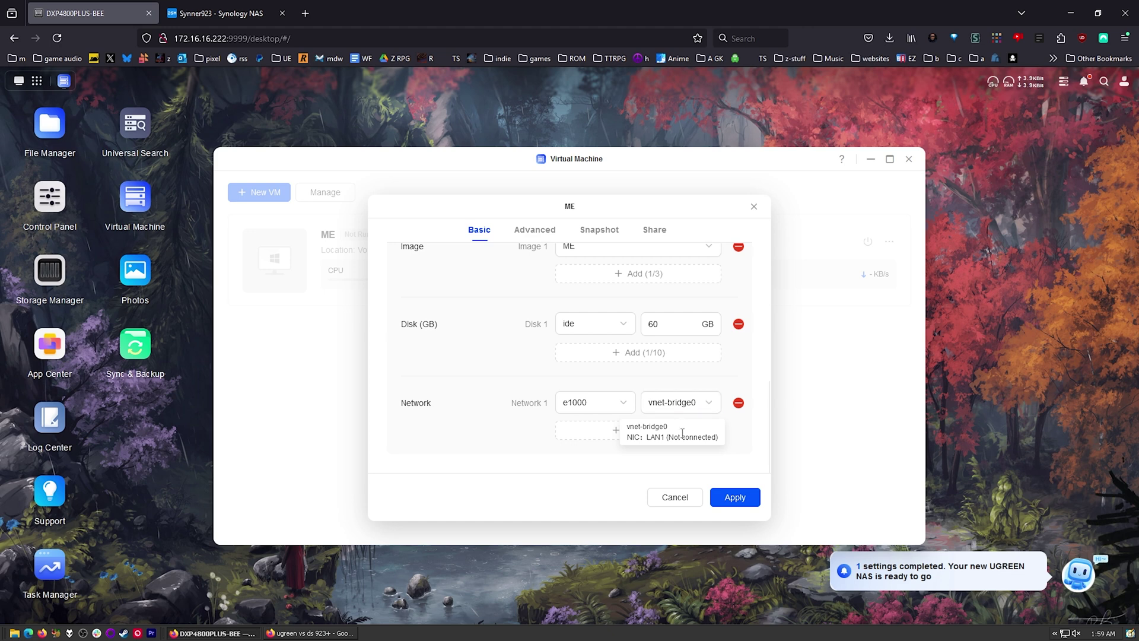
pyautogui.click(688, 479)
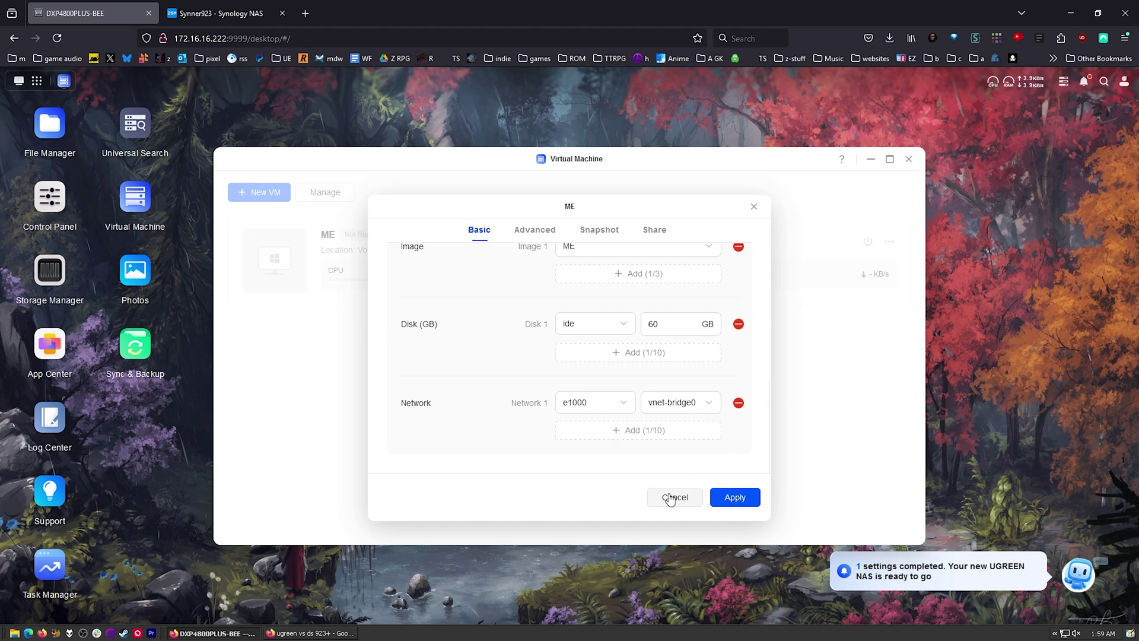
pyautogui.click(596, 403)
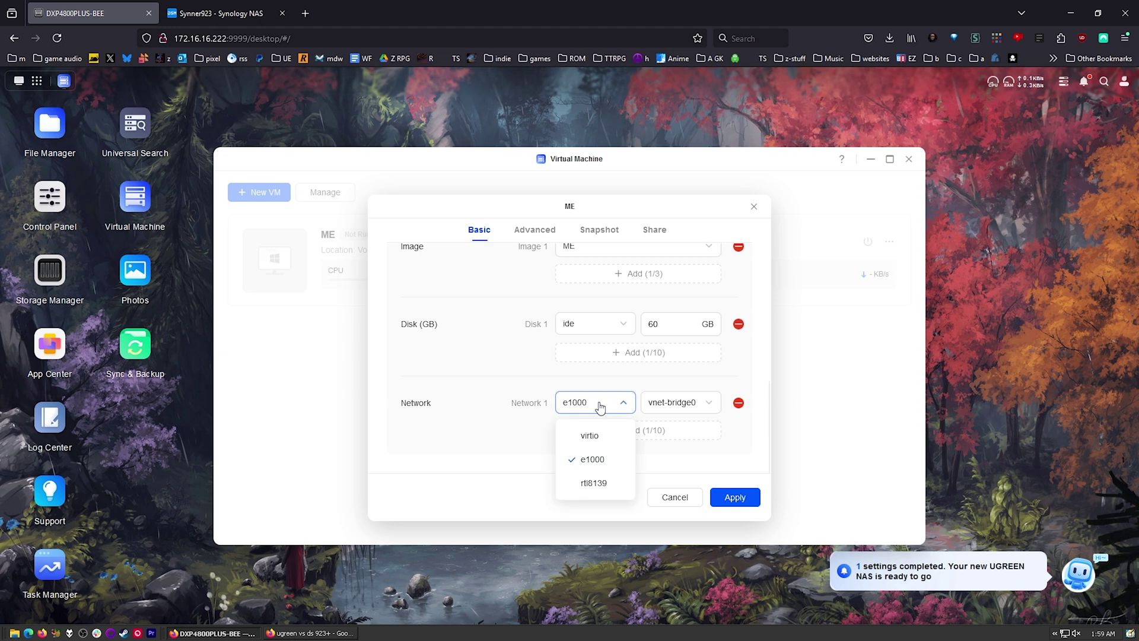
pyautogui.click(593, 435)
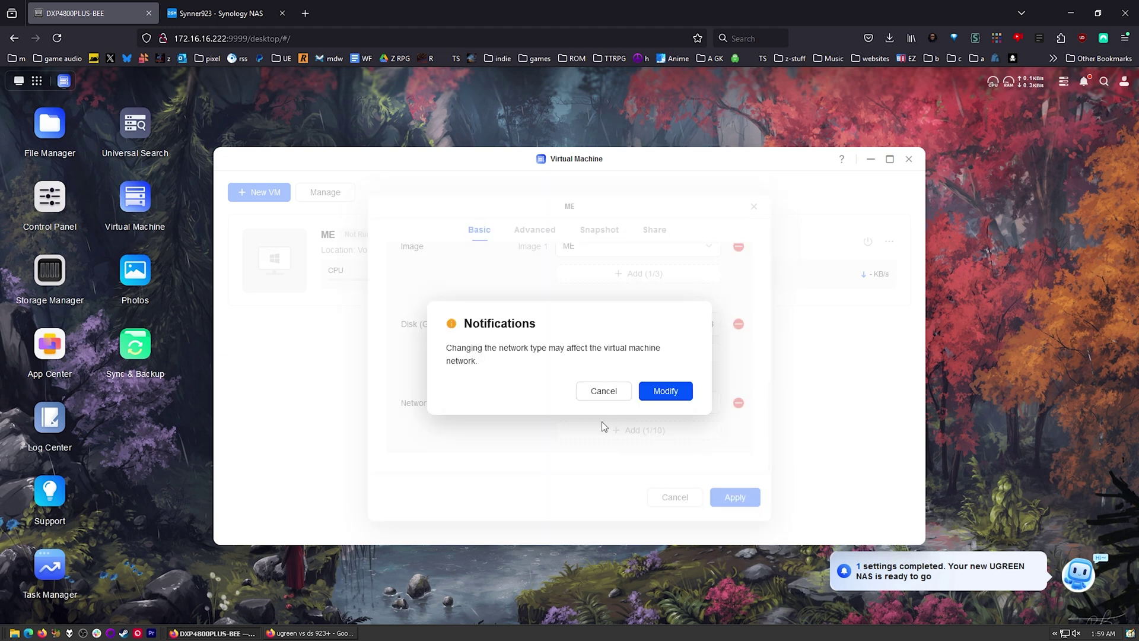
pyautogui.click(677, 396)
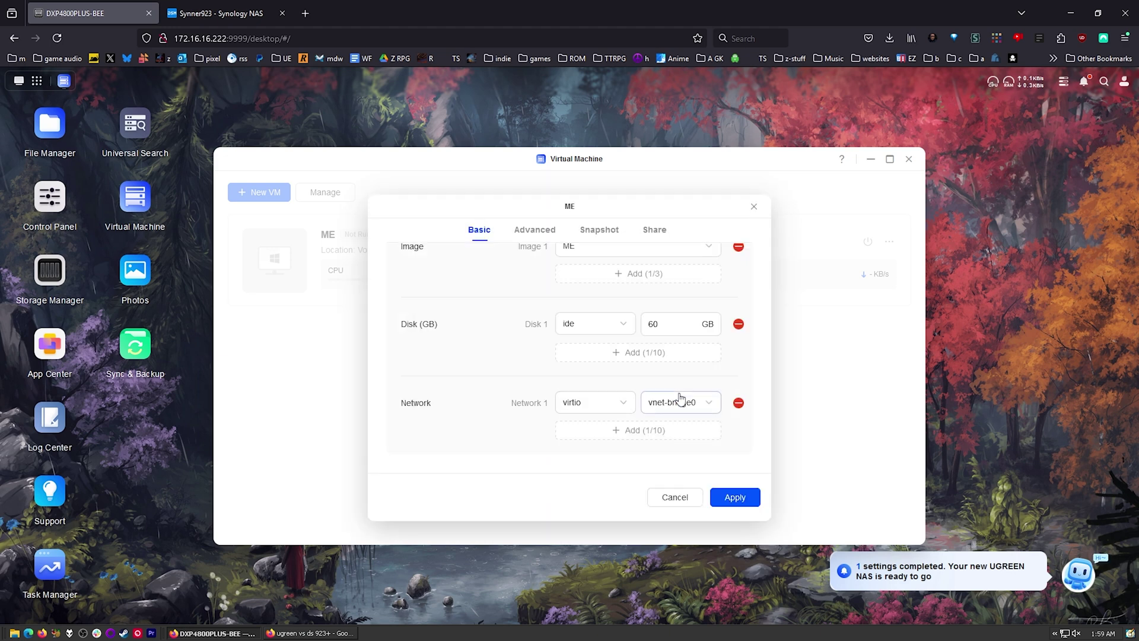
# Step: Check the VM's image slot list without adding an image
pyautogui.scroll(2, 586, 392)
pyautogui.click(582, 363)
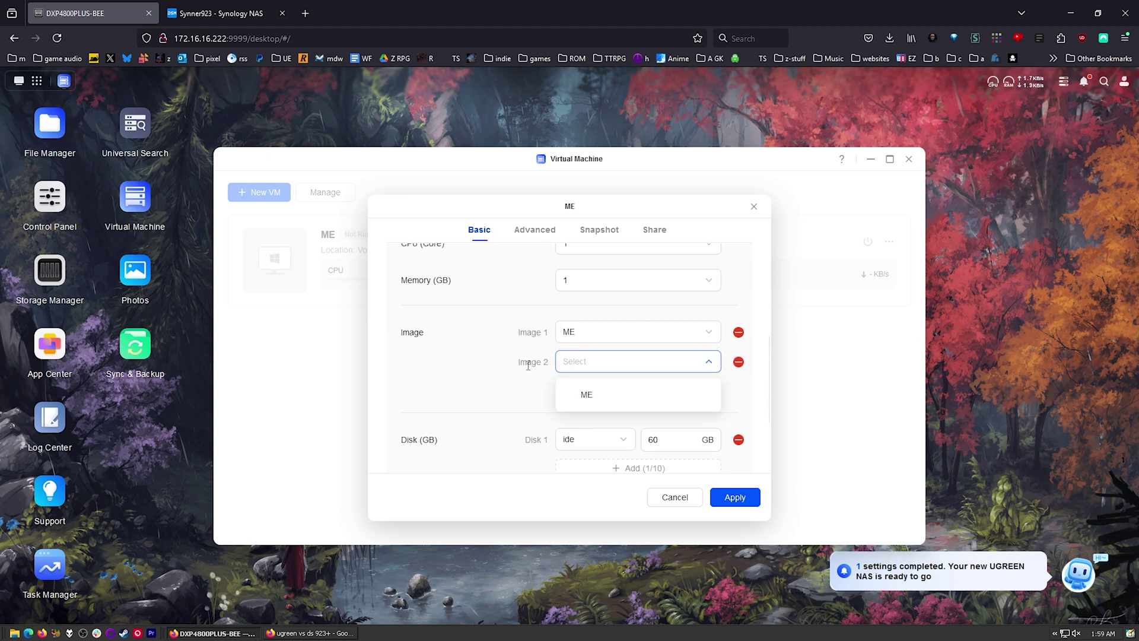
pyautogui.click(609, 374)
pyautogui.scroll(-1, 593, 409)
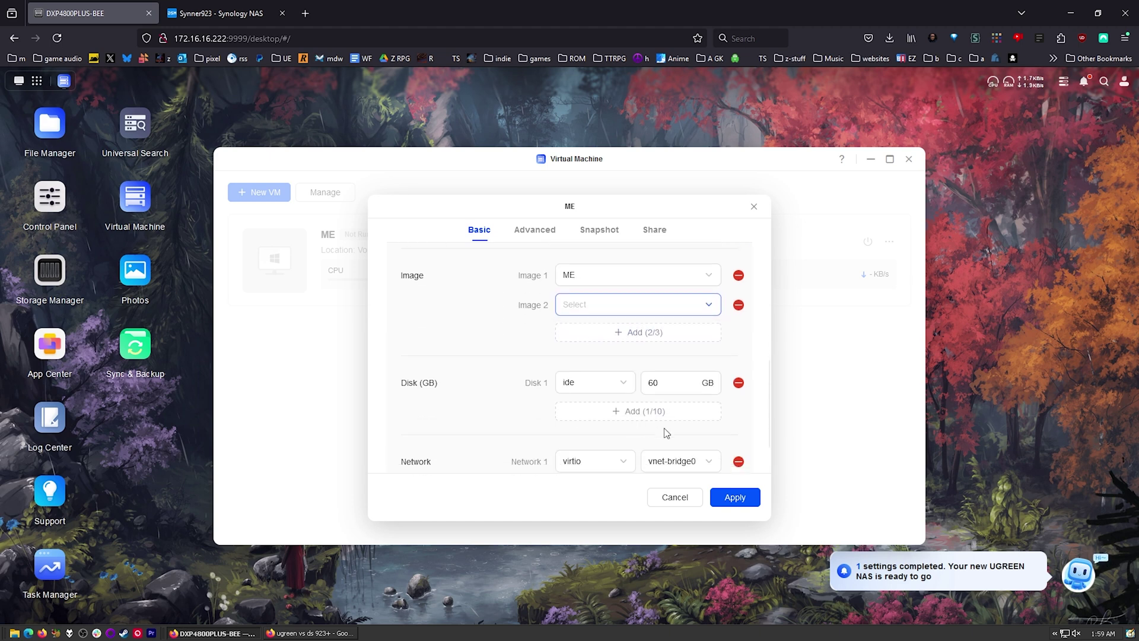
pyautogui.scroll(2, 536, 422)
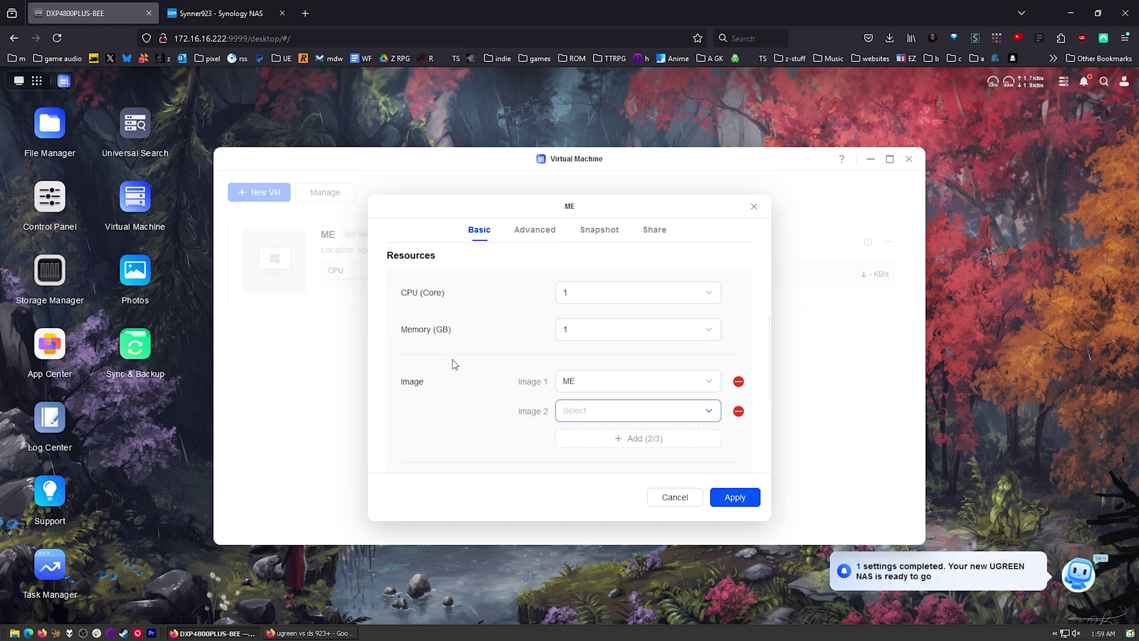
pyautogui.scroll(-3, 492, 404)
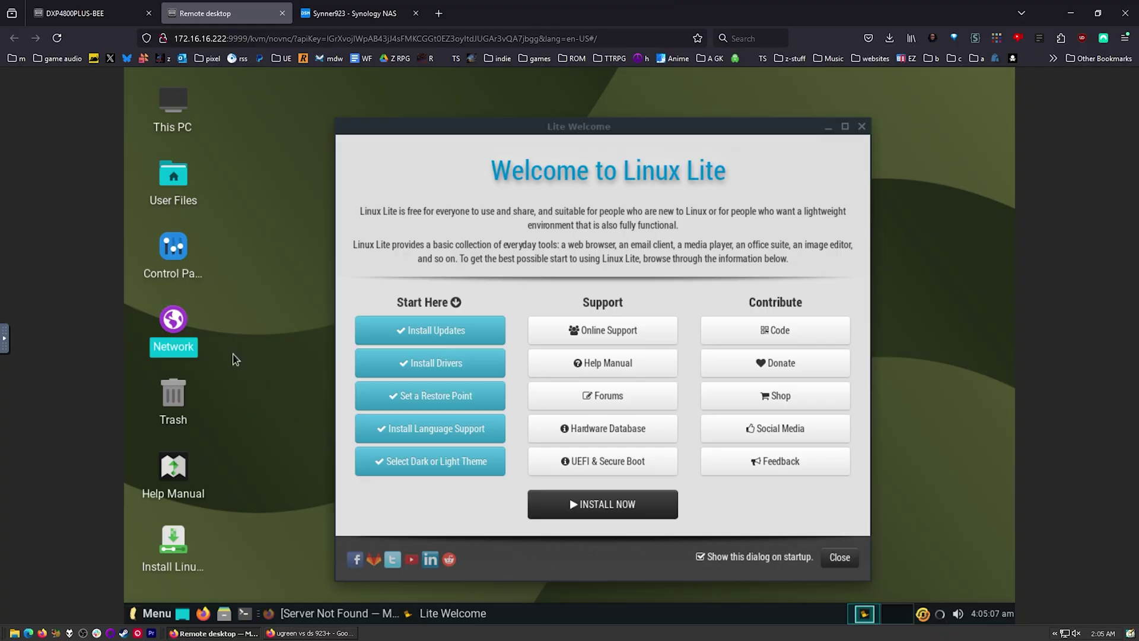
# Step: Select the Control Panel and Network icons on the Linux Lite guest desktop, then deselect them
pyautogui.click(172, 246)
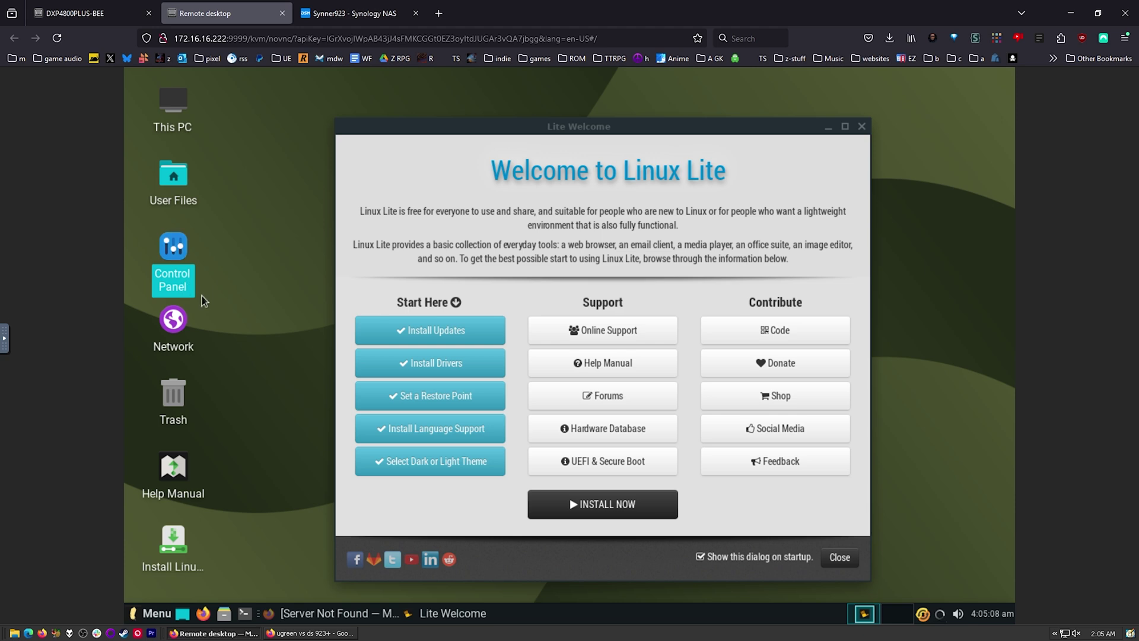
pyautogui.click(169, 341)
pyautogui.click(283, 366)
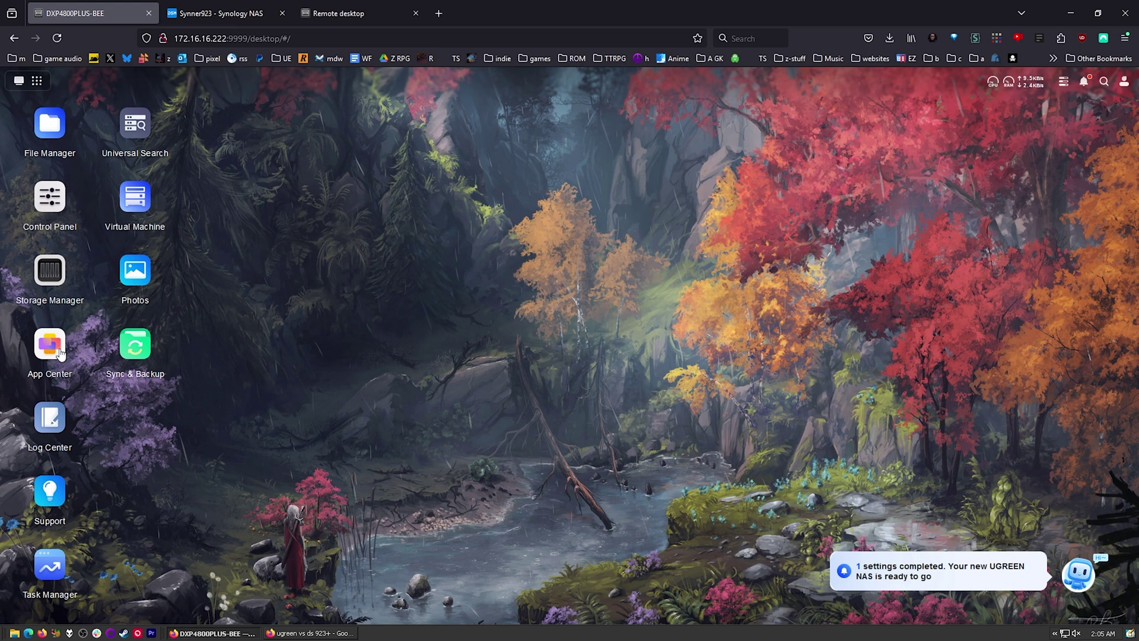
# Step: Open App Center and scroll its All apps list, then move to the Synology tab
pyautogui.doubleClick(50, 344)
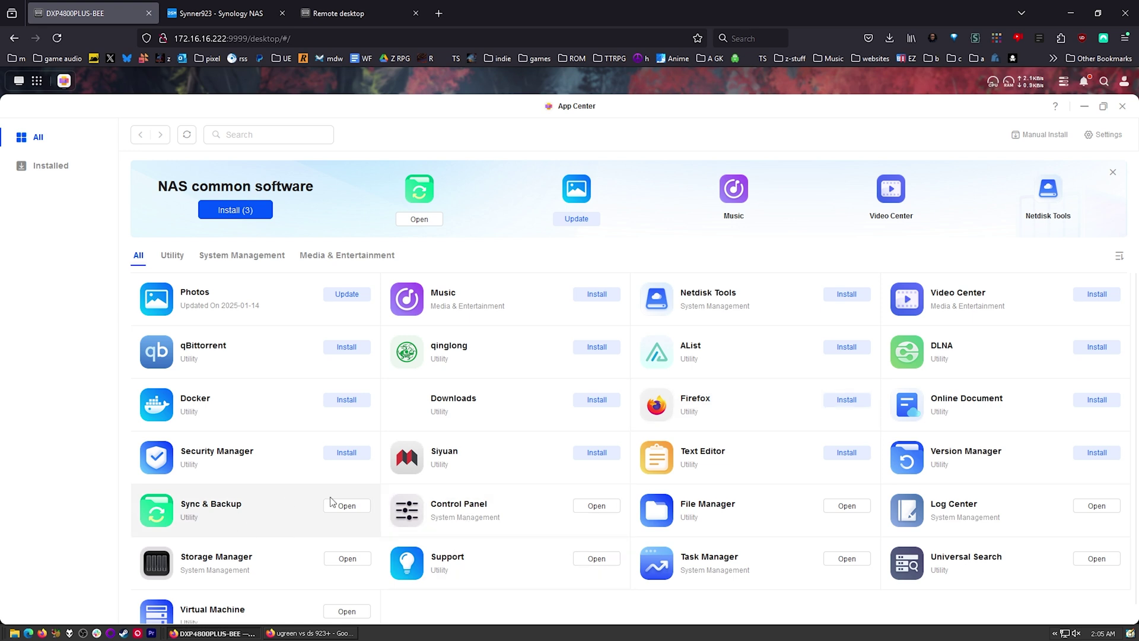
pyautogui.scroll(-1, 281, 538)
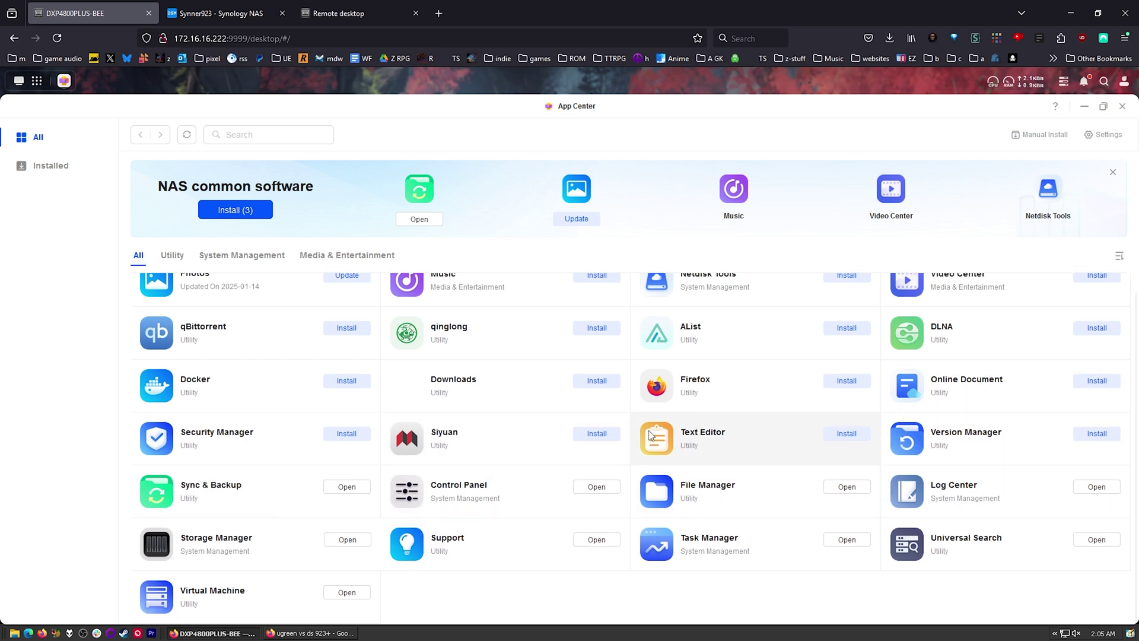
pyautogui.scroll(1, 321, 490)
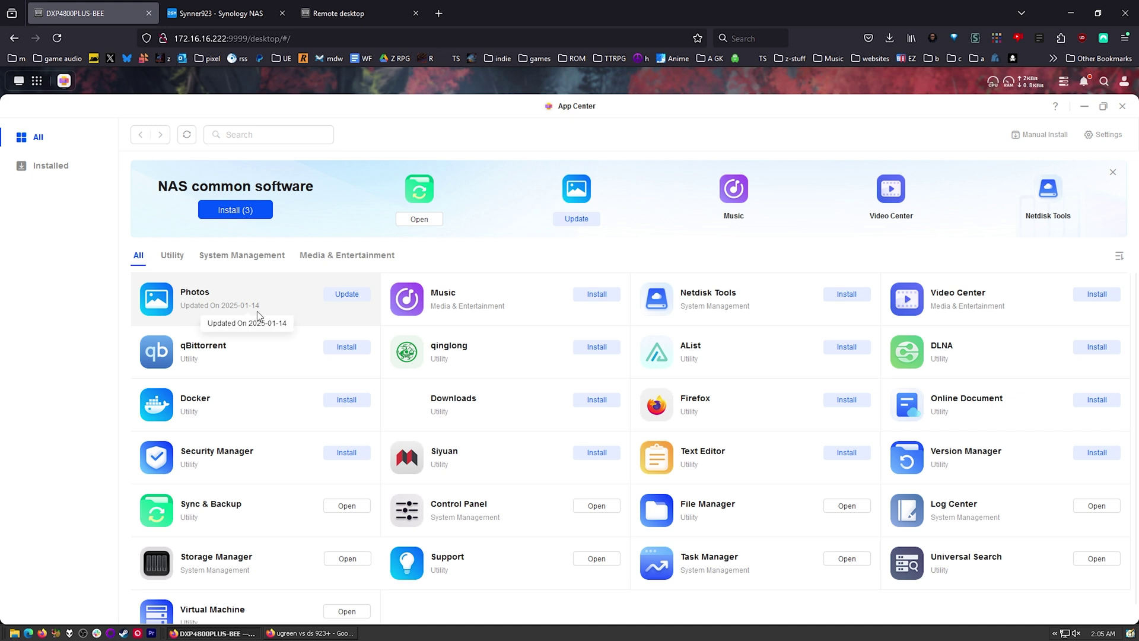
pyautogui.scroll(-1, 247, 449)
pyautogui.scroll(1, 631, 526)
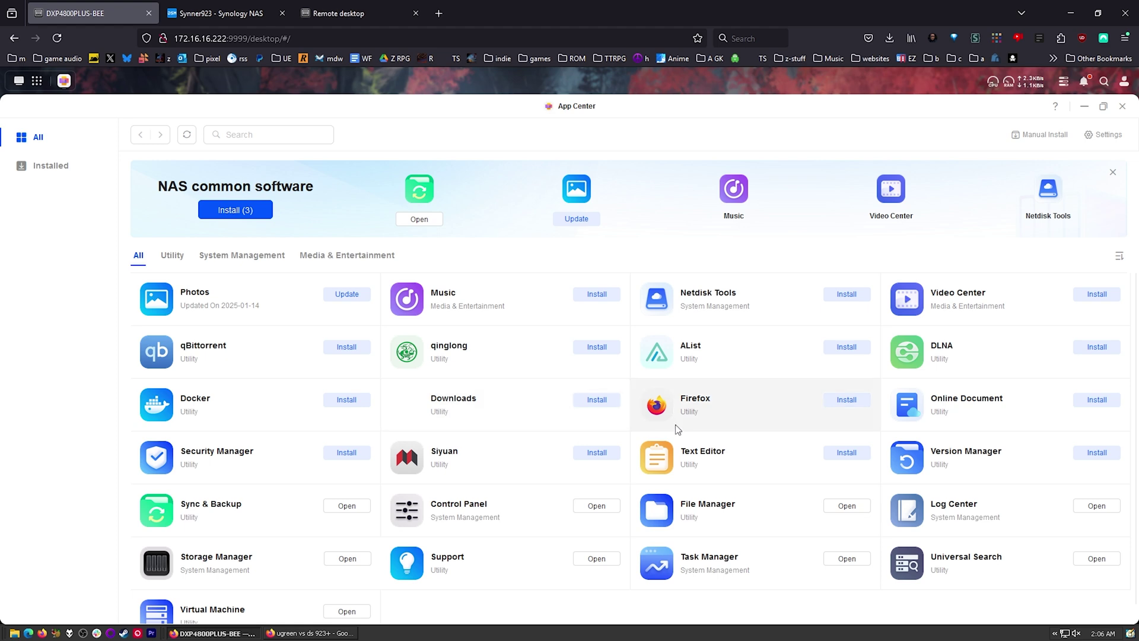
pyautogui.click(248, 6)
# Step: Open Synology Package Center, scroll All Packages, then show the Community packages catalogue
pyautogui.click(40, 122)
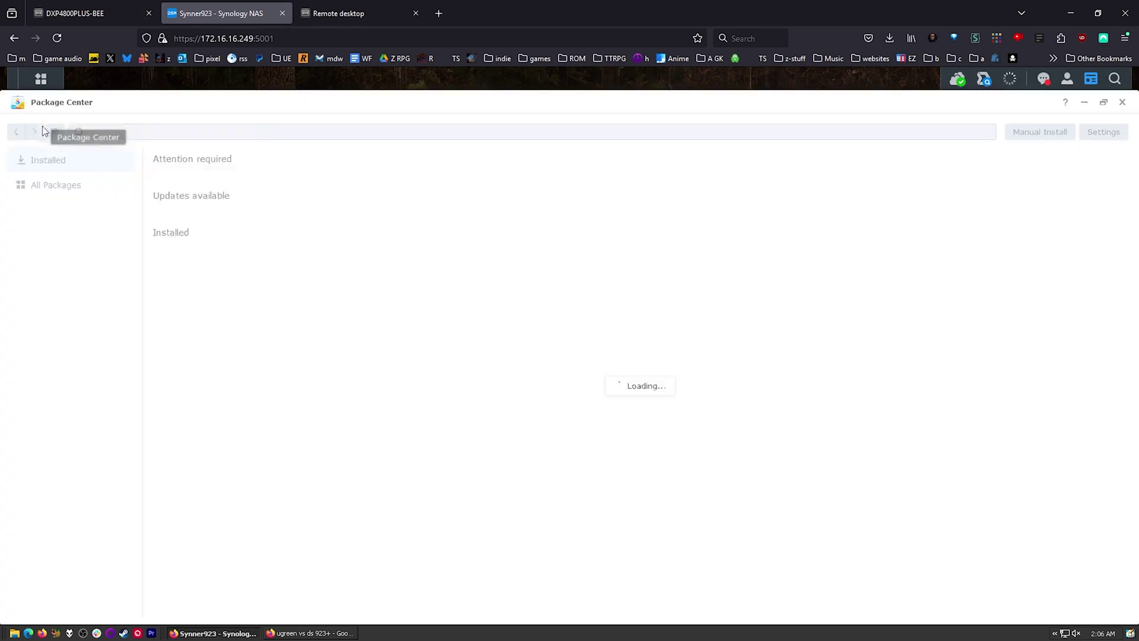
pyautogui.scroll(-3, 580, 465)
pyautogui.scroll(-5, 580, 464)
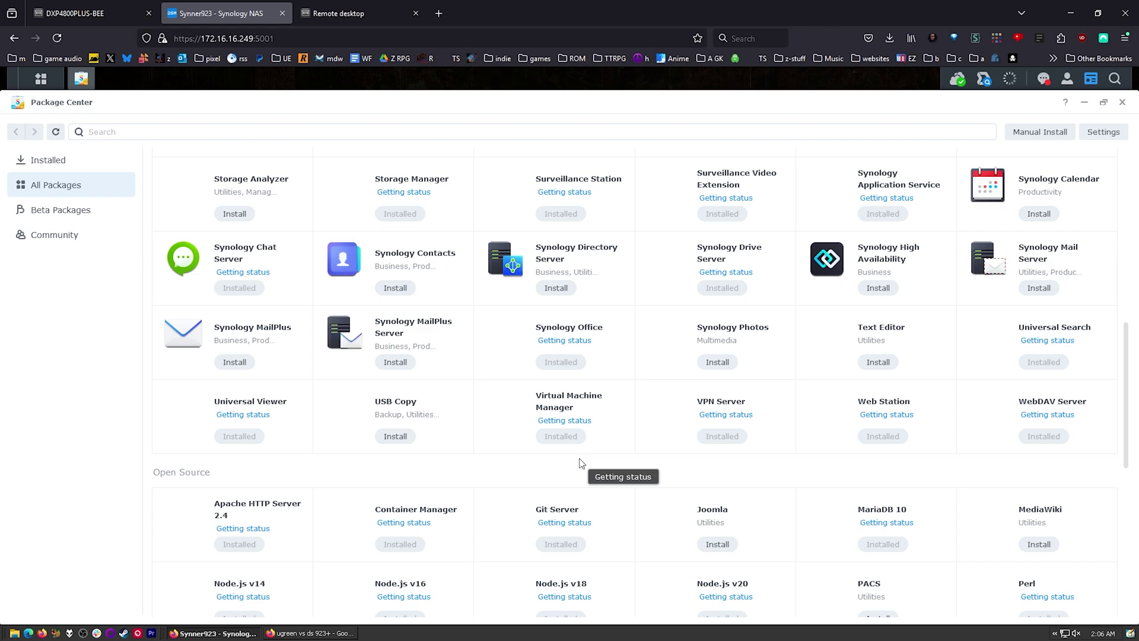
pyautogui.scroll(10, 551, 491)
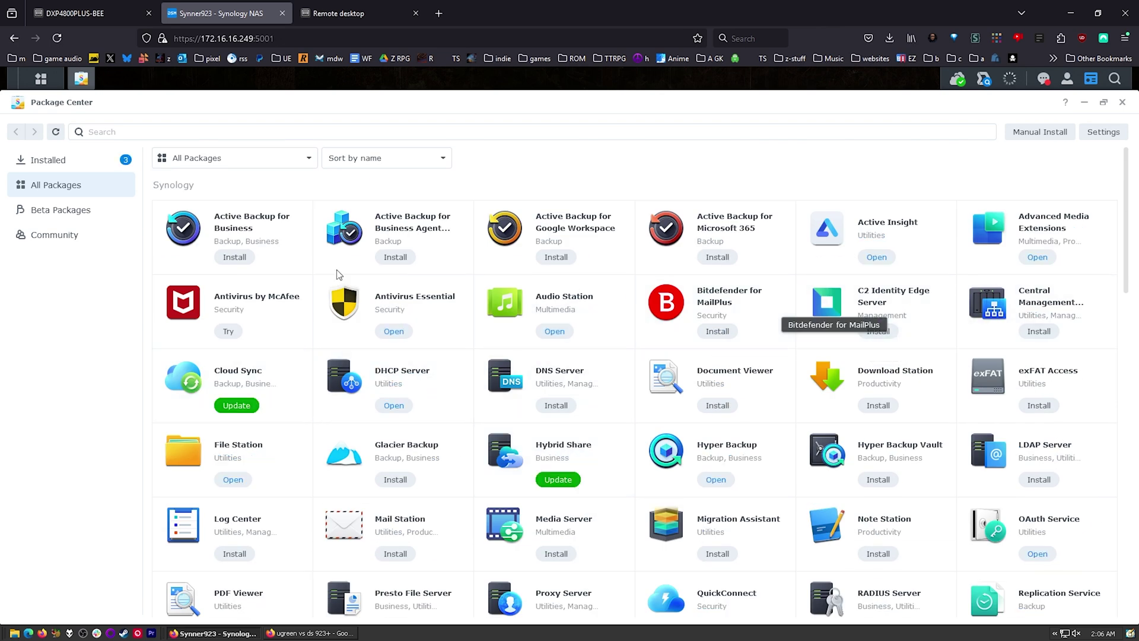
pyautogui.click(44, 237)
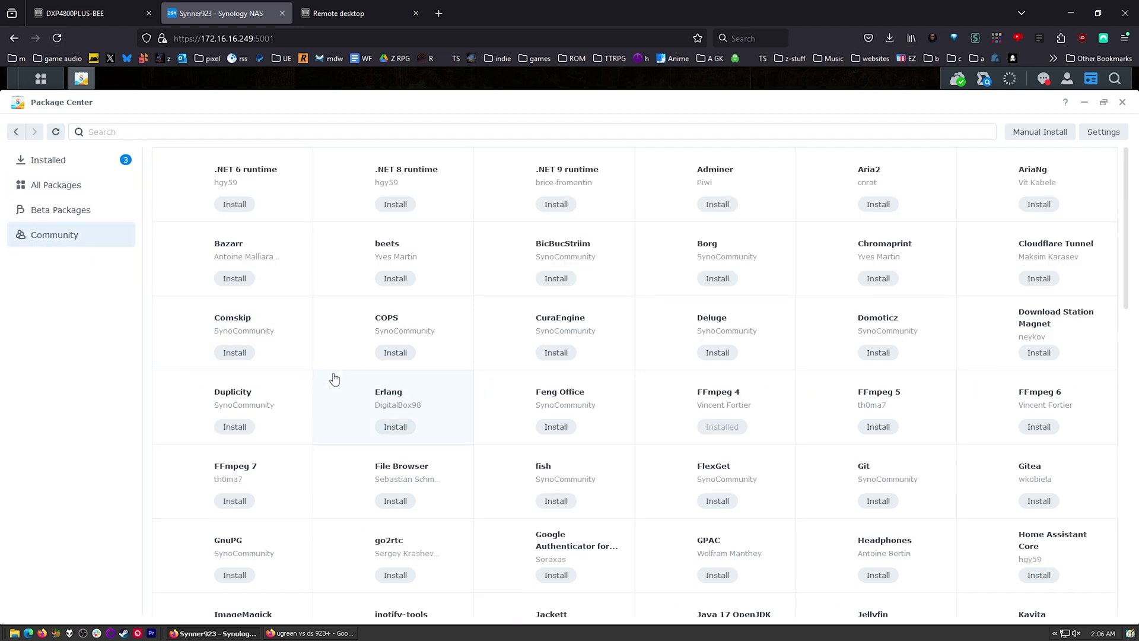
pyautogui.scroll(-15, 494, 380)
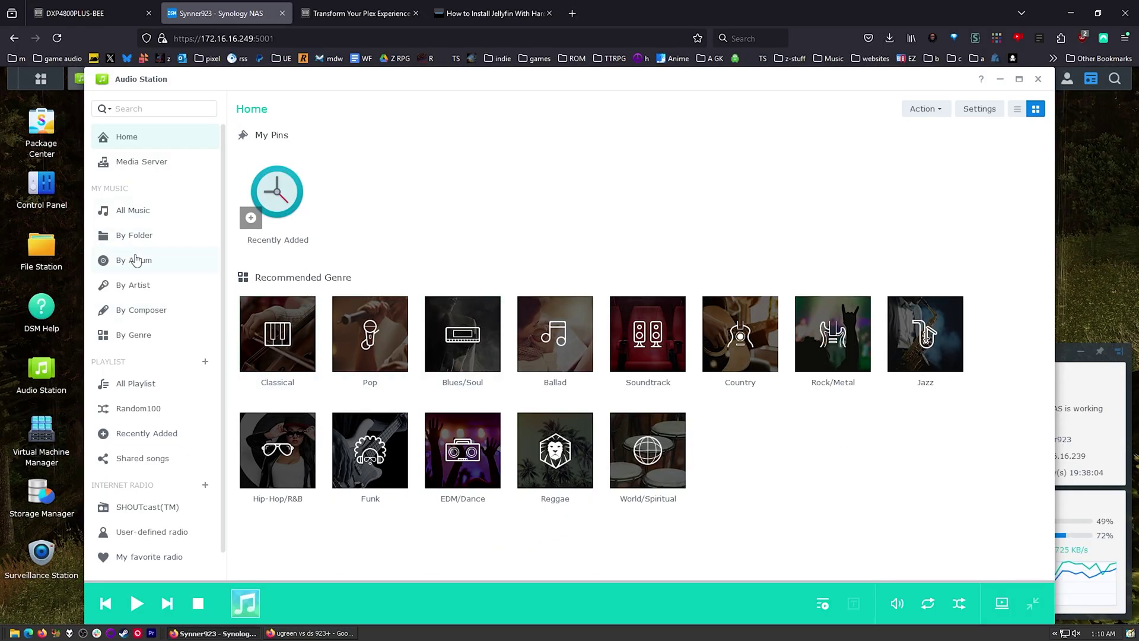
# Step: View UGREEN music by artist, then open Synology Audio Station's Random100 playlist
pyautogui.click(138, 284)
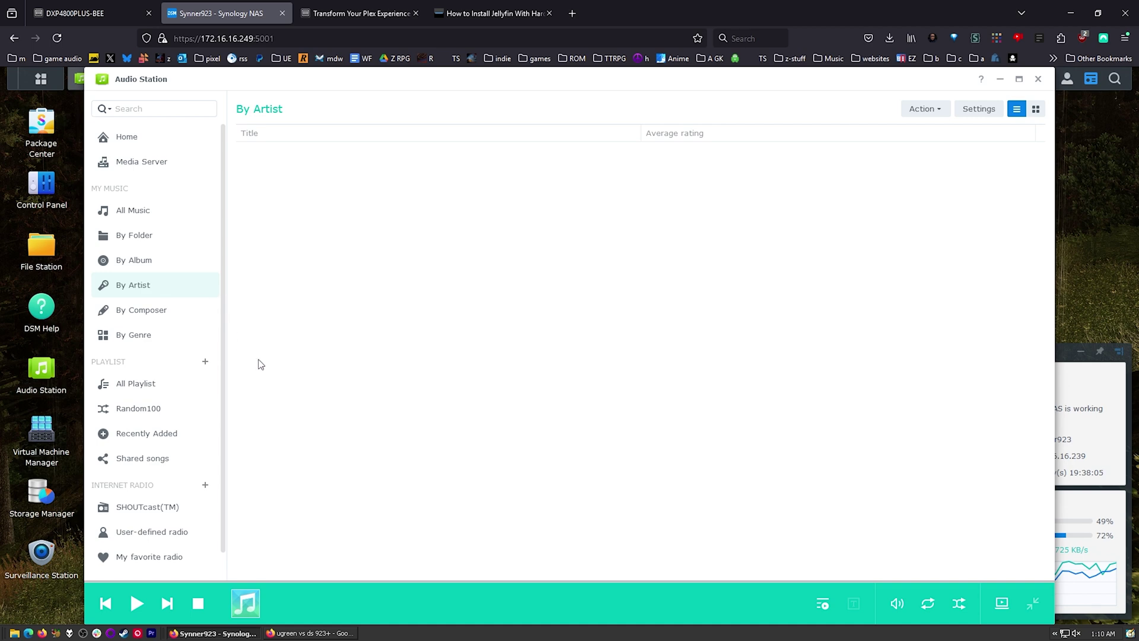
pyautogui.click(122, 13)
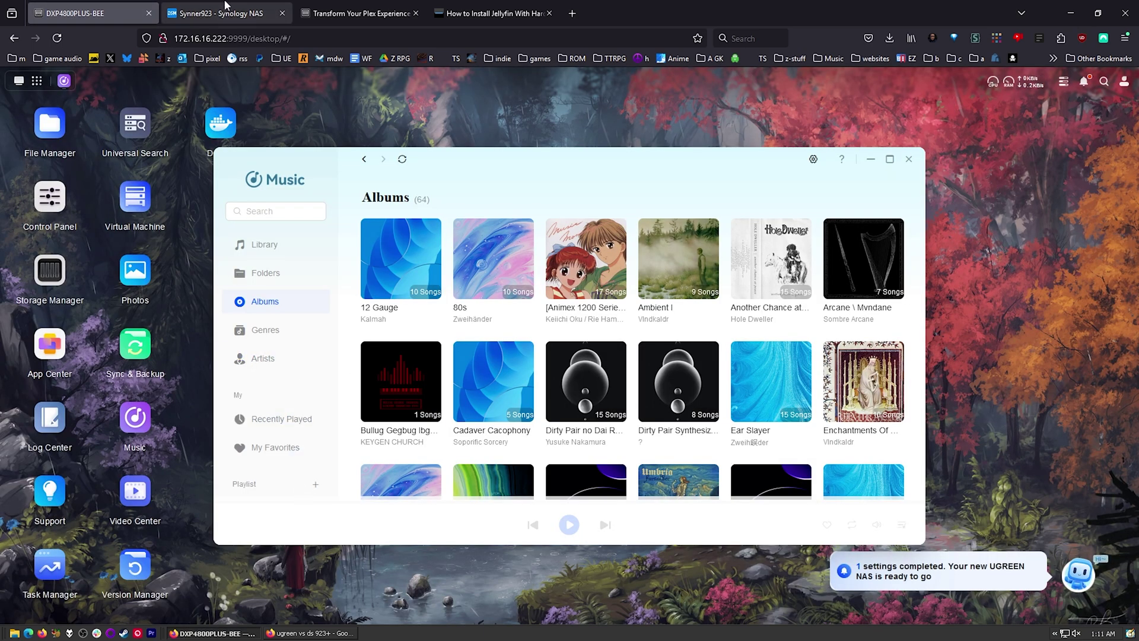
pyautogui.click(226, 15)
pyautogui.scroll(-1, 201, 454)
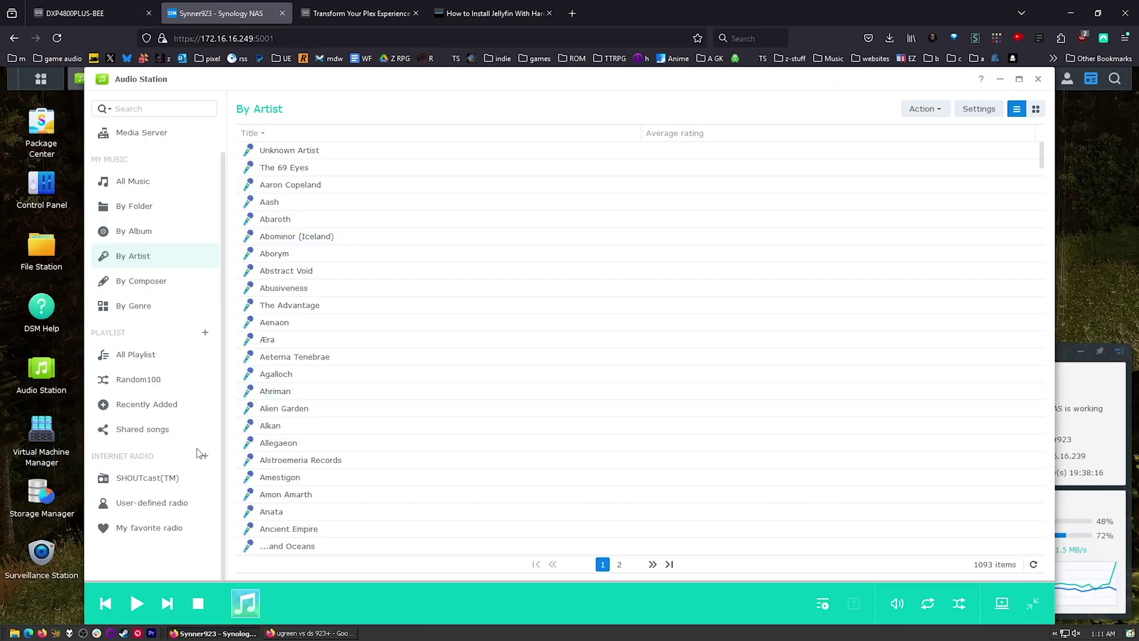
pyautogui.click(152, 382)
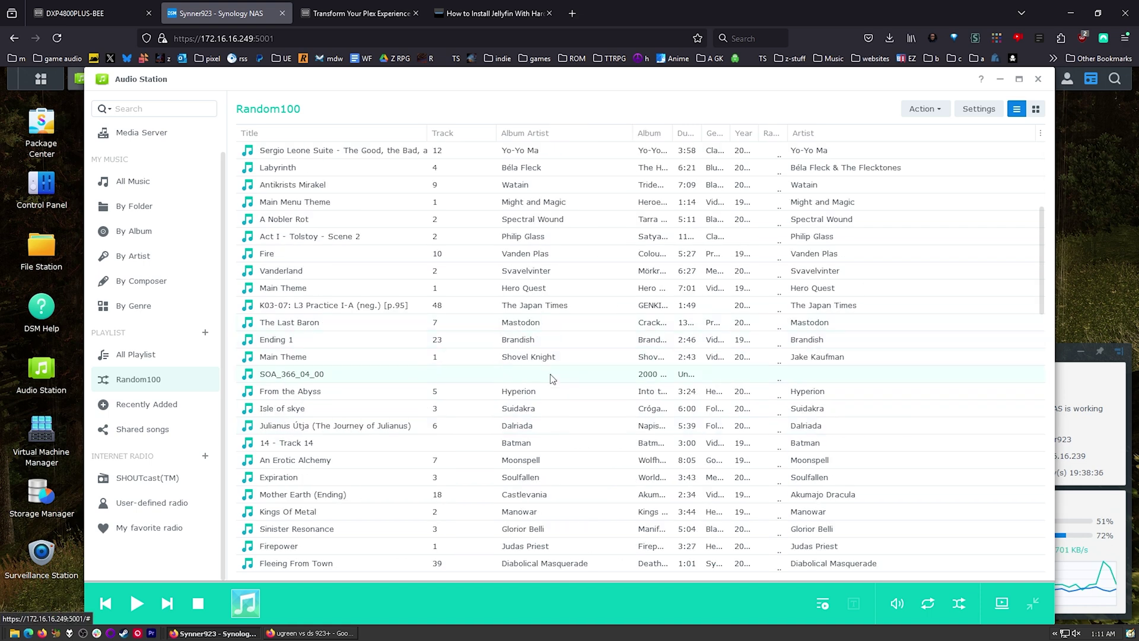
pyautogui.scroll(-5, 562, 362)
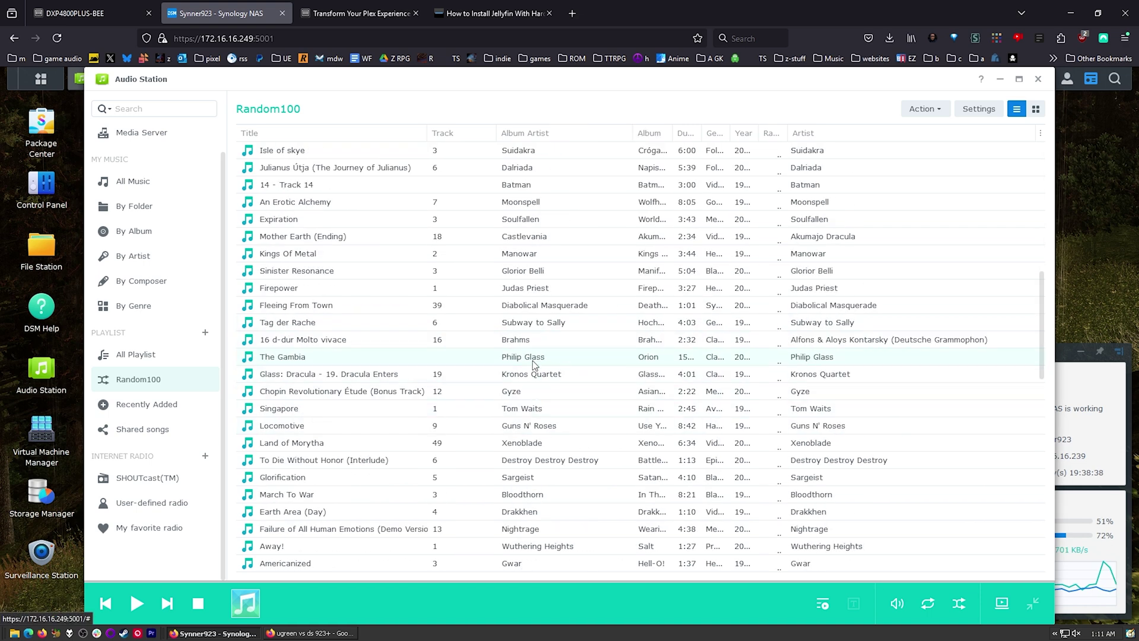
pyautogui.scroll(-7, 535, 364)
# Step: Compare UGREEN Music's albums against the Synology Random100 playlist
pyautogui.hotkey('ctrl', 'shift', 'Tab')
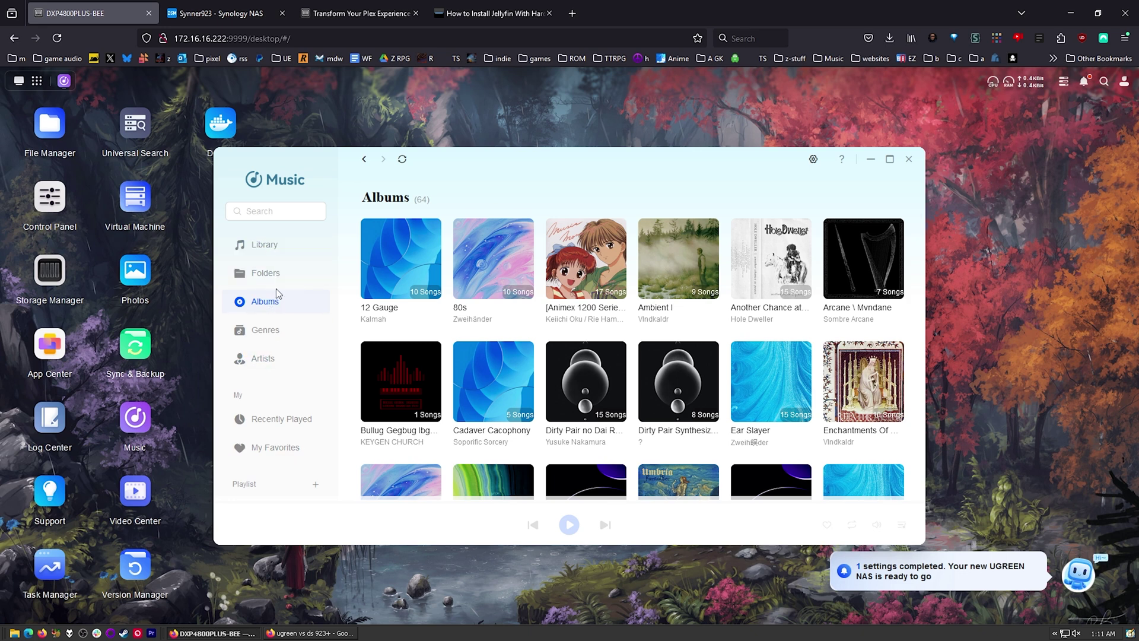
pyautogui.moveTo(401, 380)
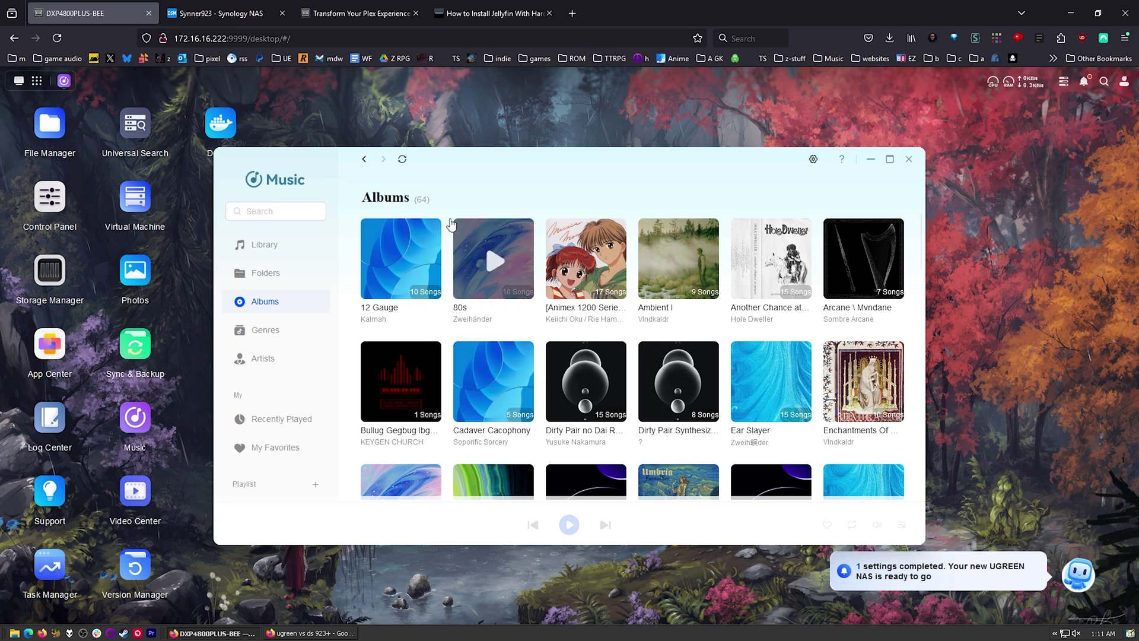
pyautogui.click(212, 16)
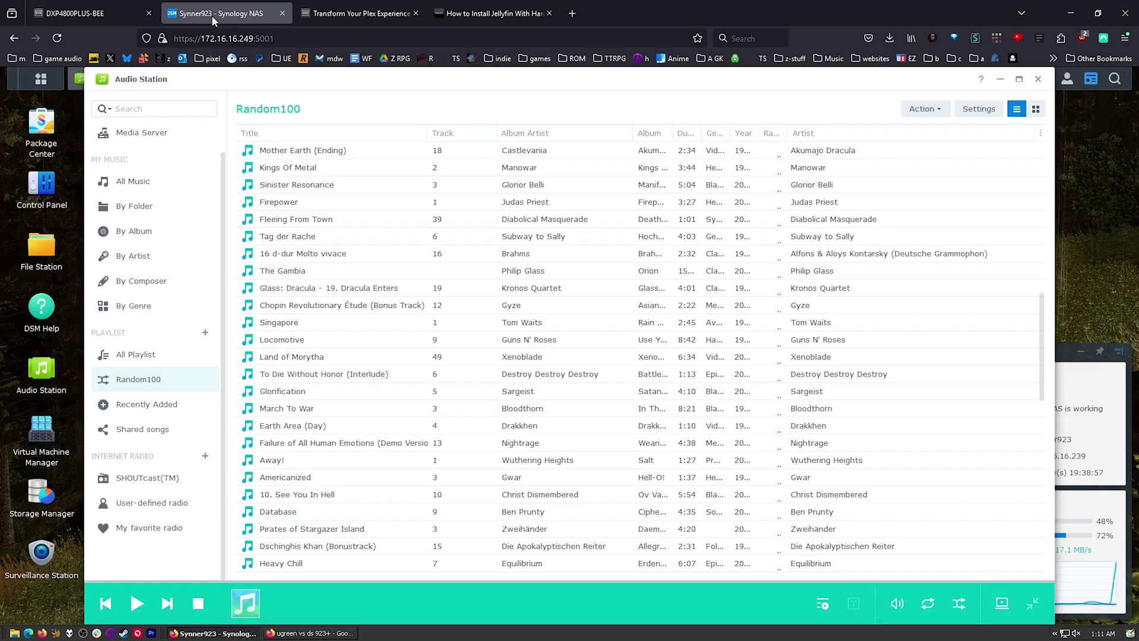
pyautogui.click(84, 12)
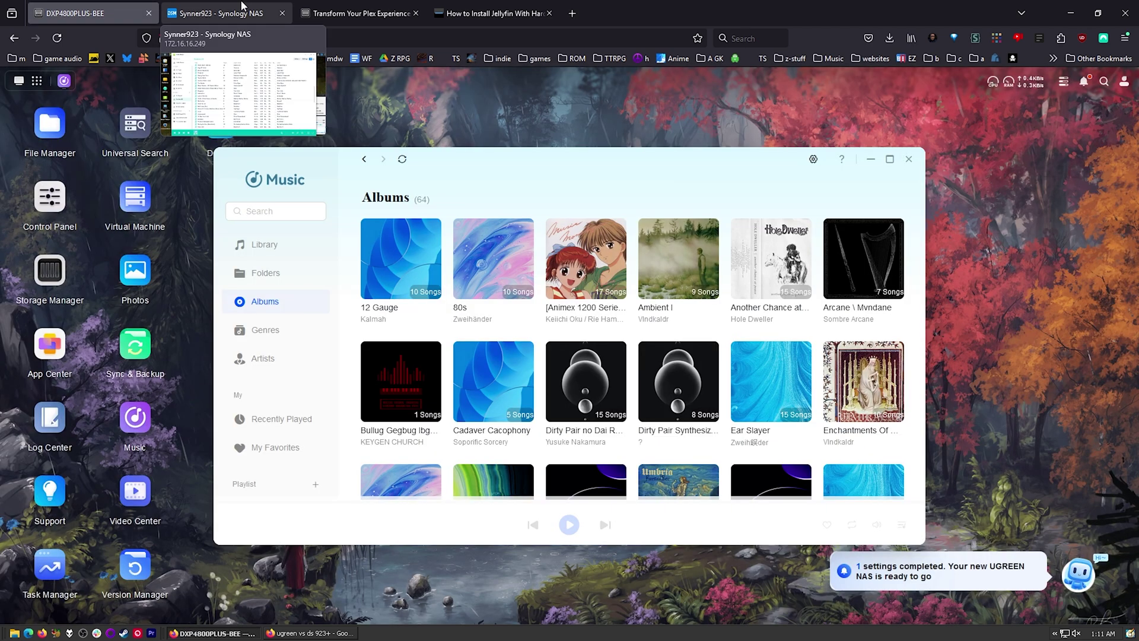
pyautogui.click(241, 7)
pyautogui.click(116, 7)
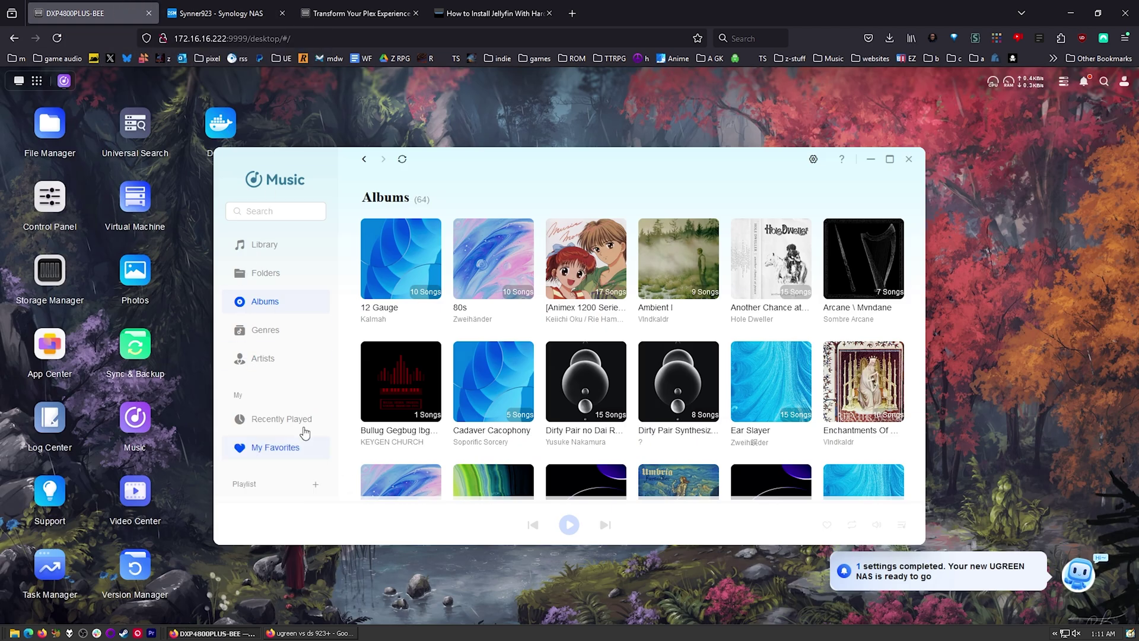
# Step: Browse UGREEN Music's genres, albums, folders and full 732-song library
pyautogui.click(256, 329)
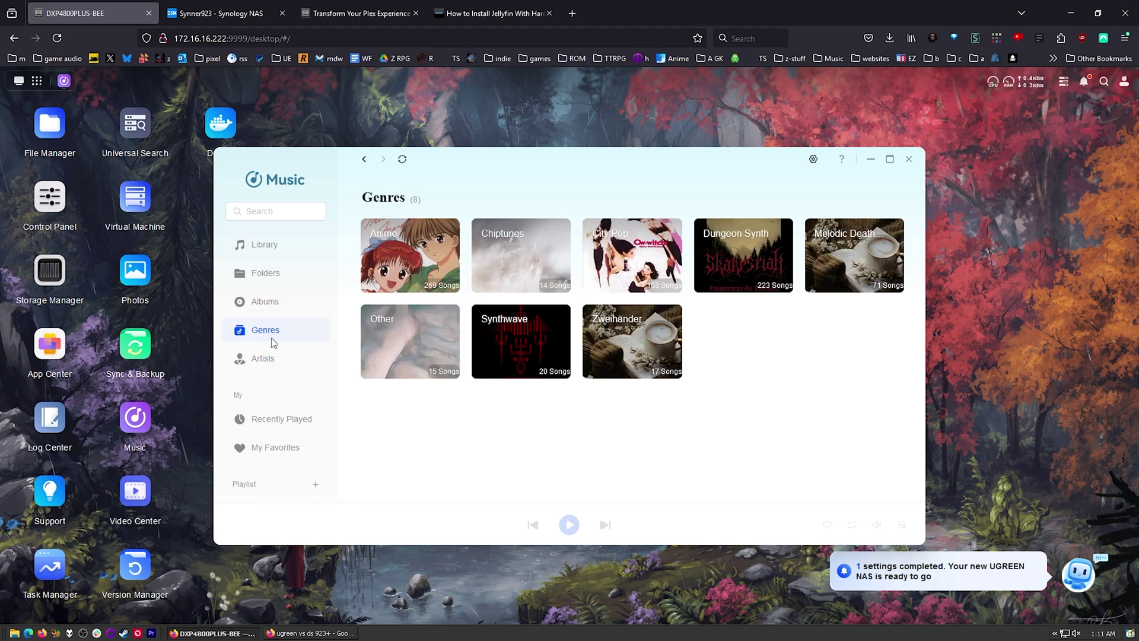
pyautogui.click(263, 302)
pyautogui.click(264, 274)
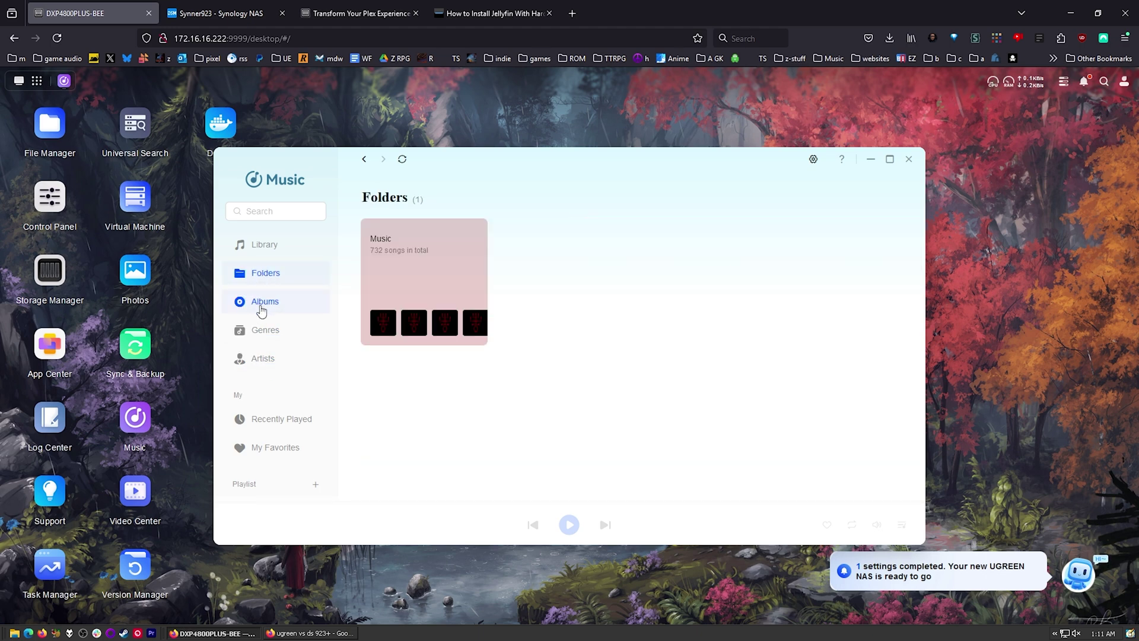
pyautogui.click(265, 254)
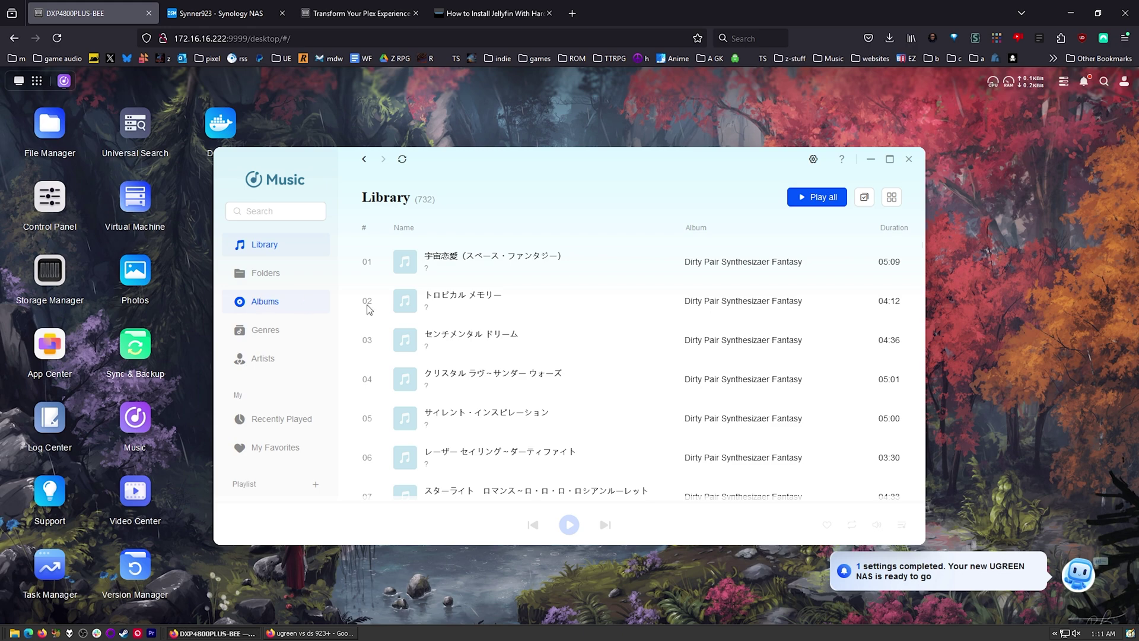
pyautogui.scroll(-5, 369, 300)
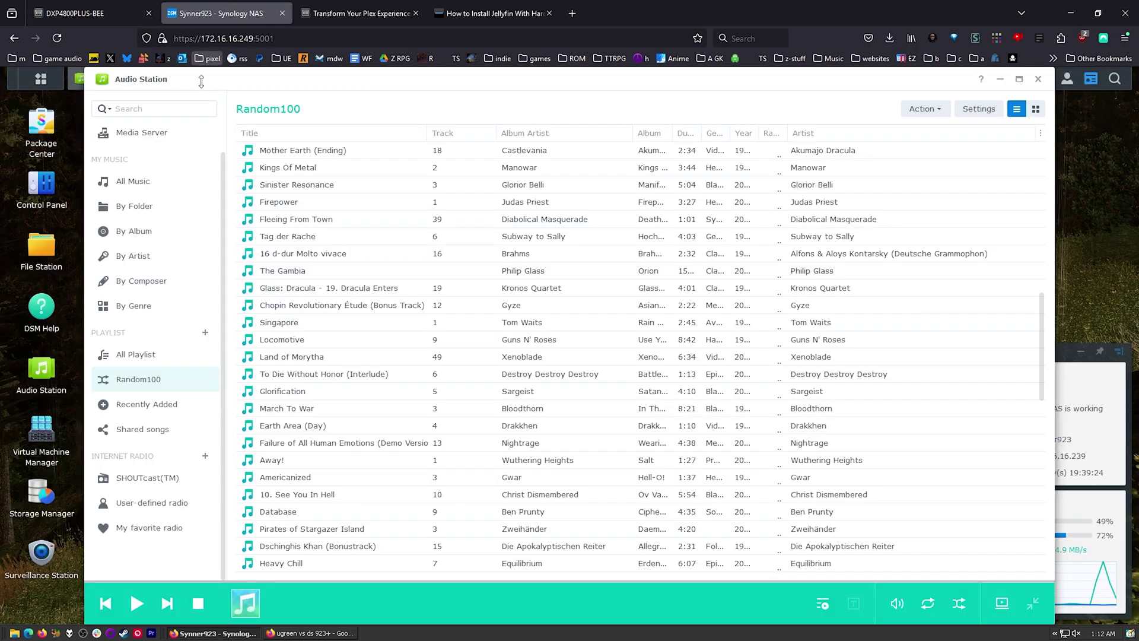
pyautogui.click(150, 270)
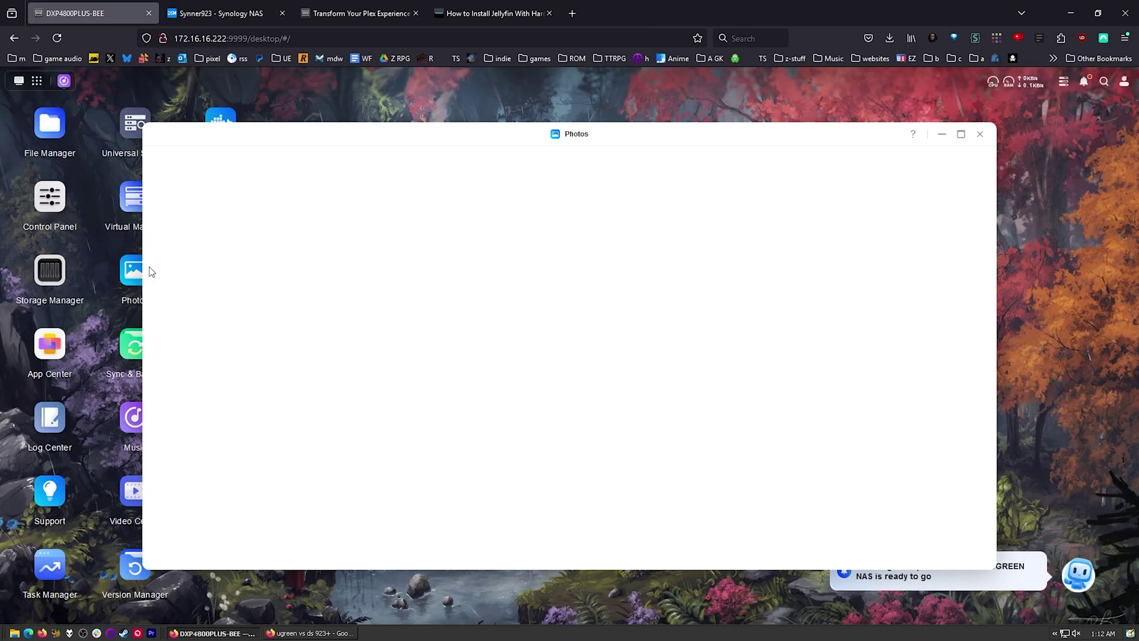
# Step: View the jellyfish photo and step through several pictures, then close Photos
pyautogui.scroll(-3, 478, 384)
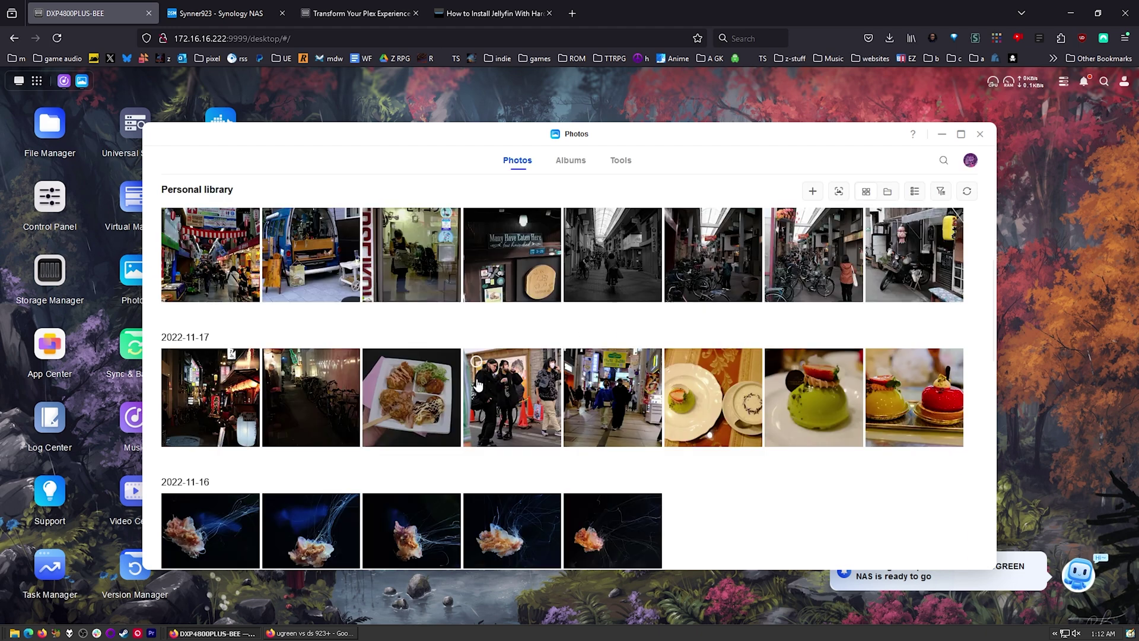
pyautogui.scroll(-2, 482, 494)
pyautogui.click(499, 451)
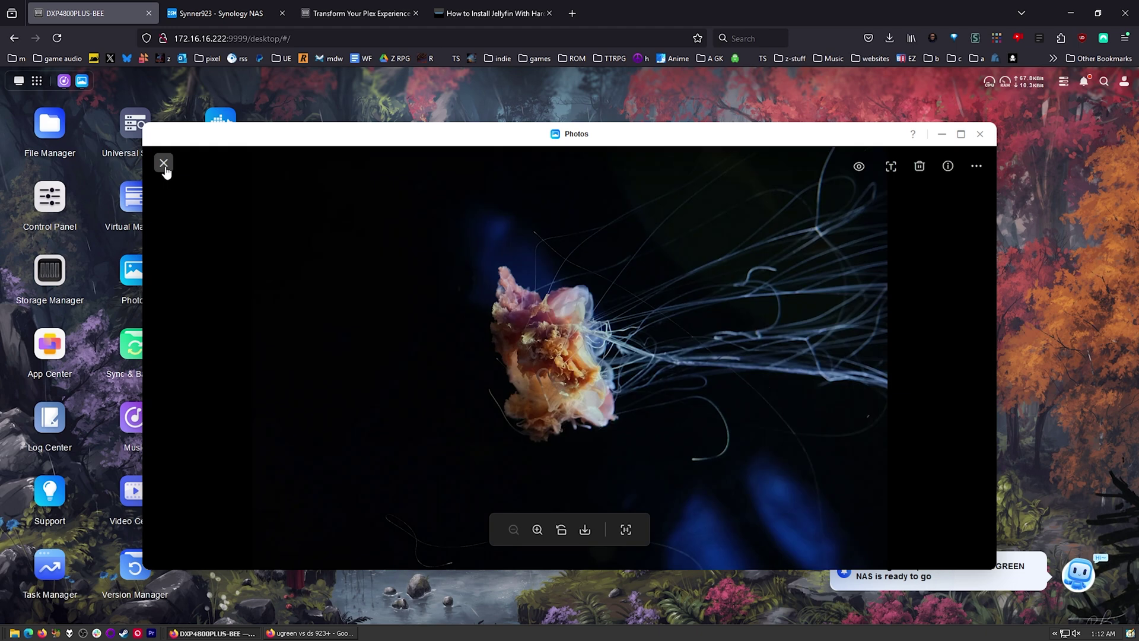
pyautogui.click(168, 172)
pyautogui.scroll(-3, 384, 382)
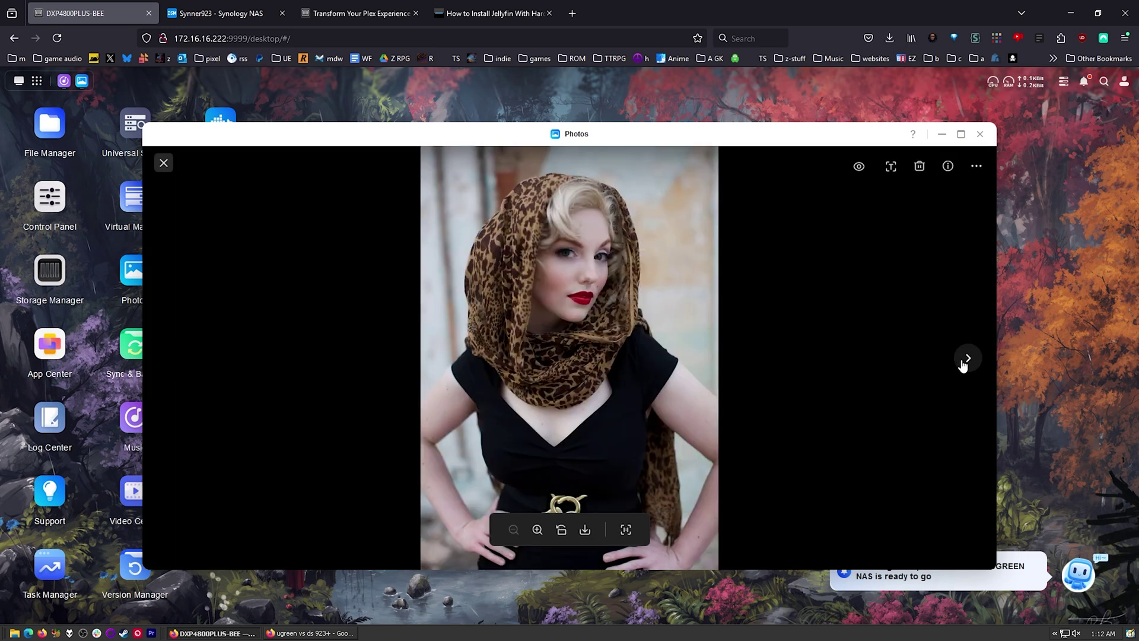
pyautogui.click(968, 358)
pyautogui.click(968, 358)
pyautogui.click(967, 359)
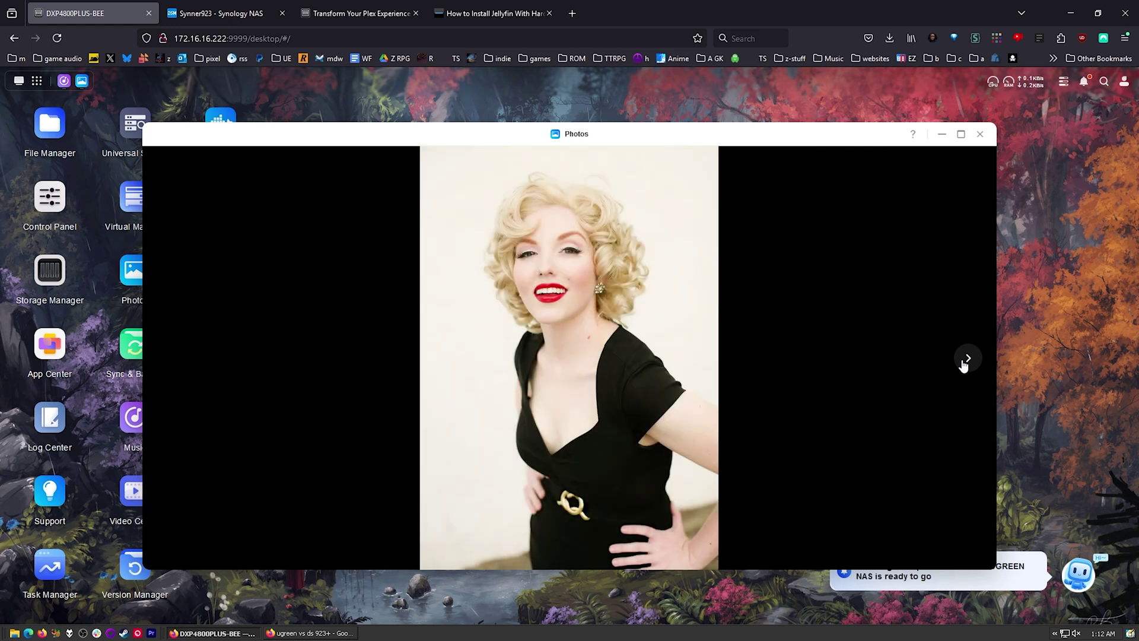
pyautogui.click(980, 135)
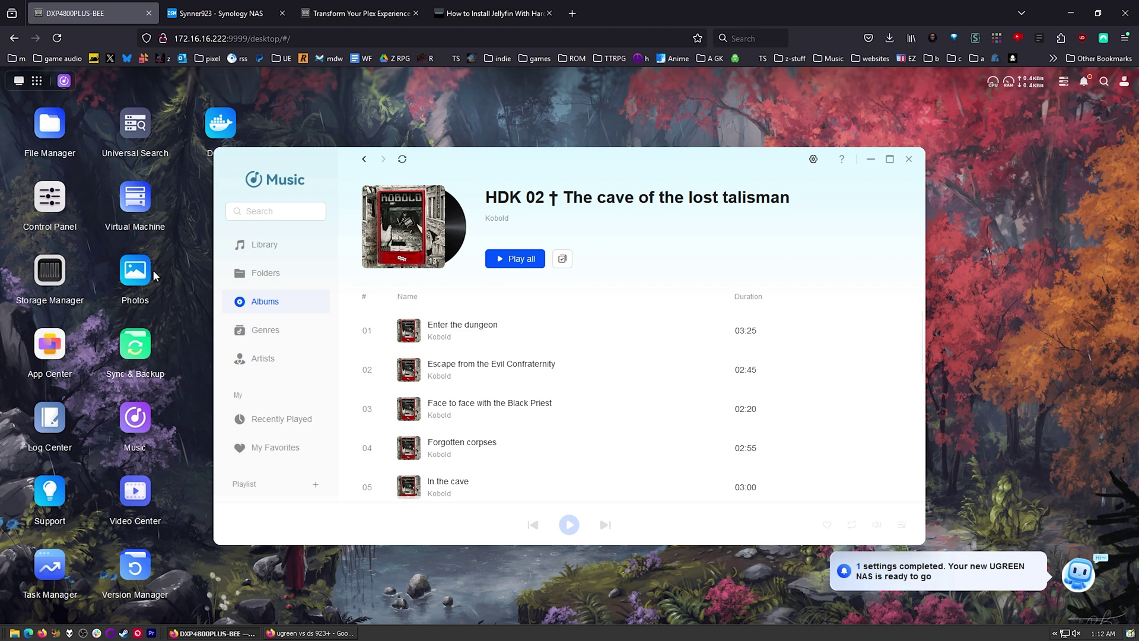
# Step: Reopen Photos to view the takoyaki, face-paint portrait and 2008-06-29 landscape photos, then close it
pyautogui.click(126, 279)
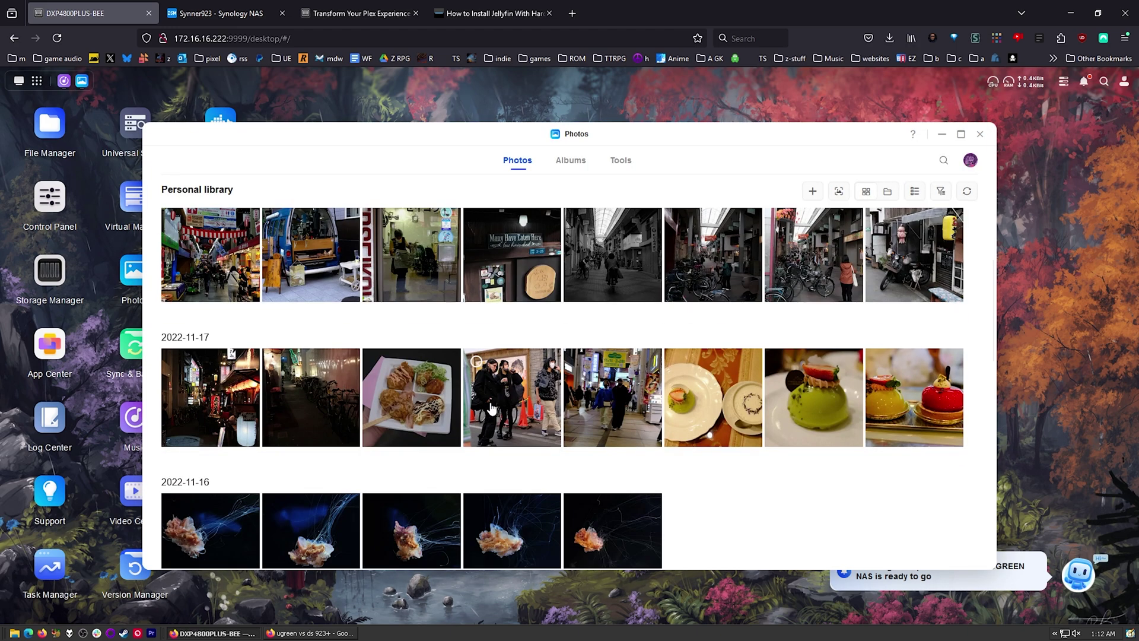
pyautogui.click(418, 392)
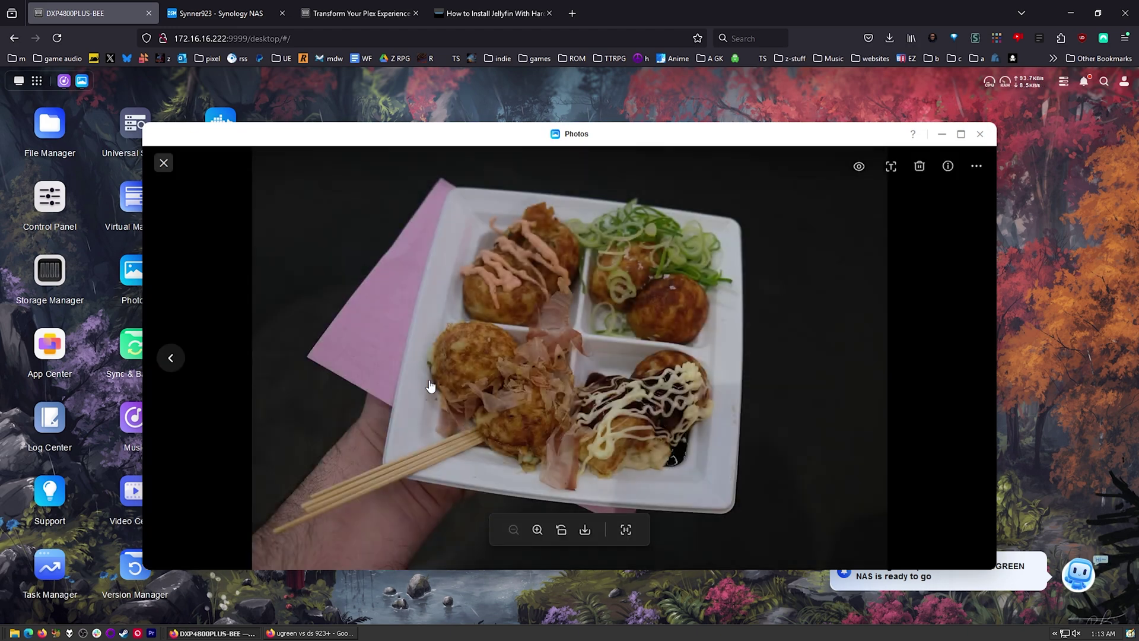
pyautogui.click(163, 163)
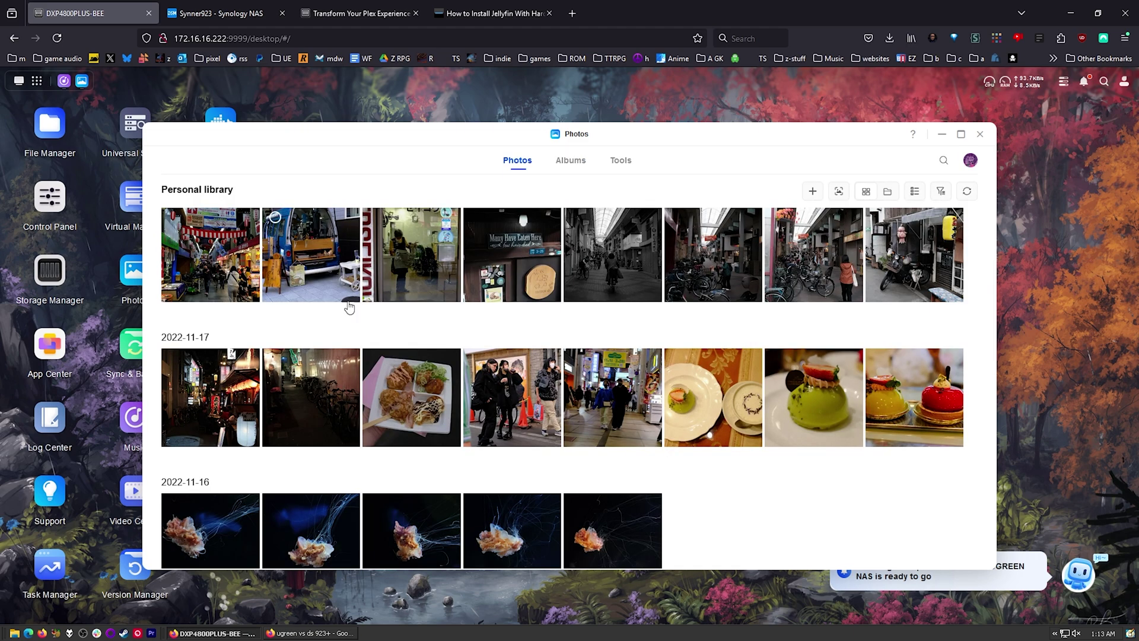
pyautogui.scroll(-5, 348, 305)
pyautogui.click(437, 350)
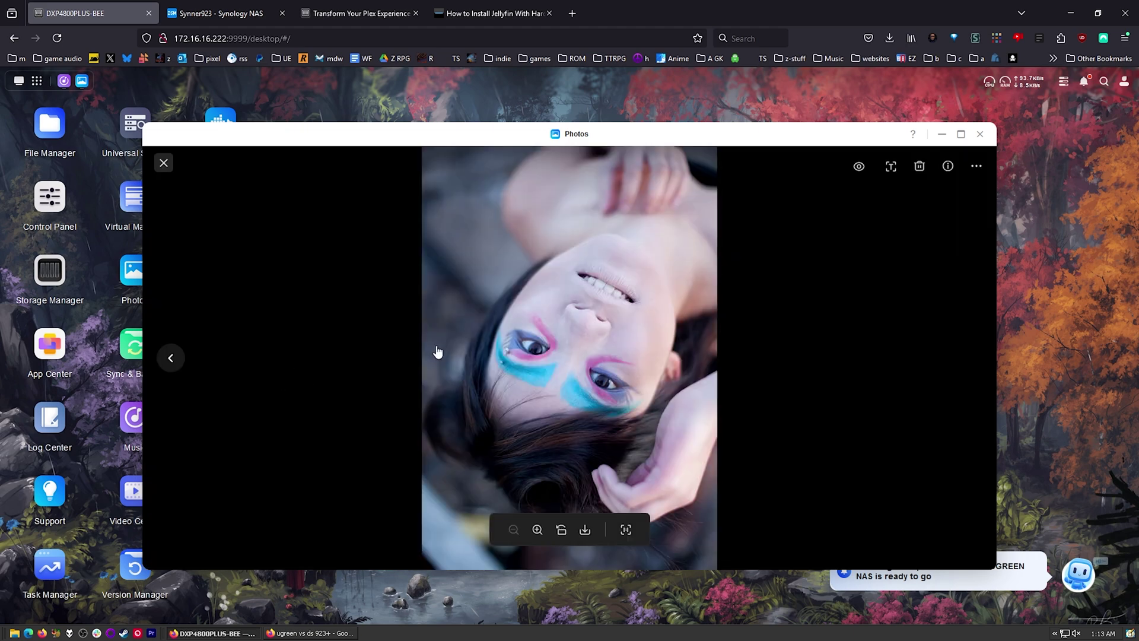
pyautogui.click(163, 163)
pyautogui.click(296, 473)
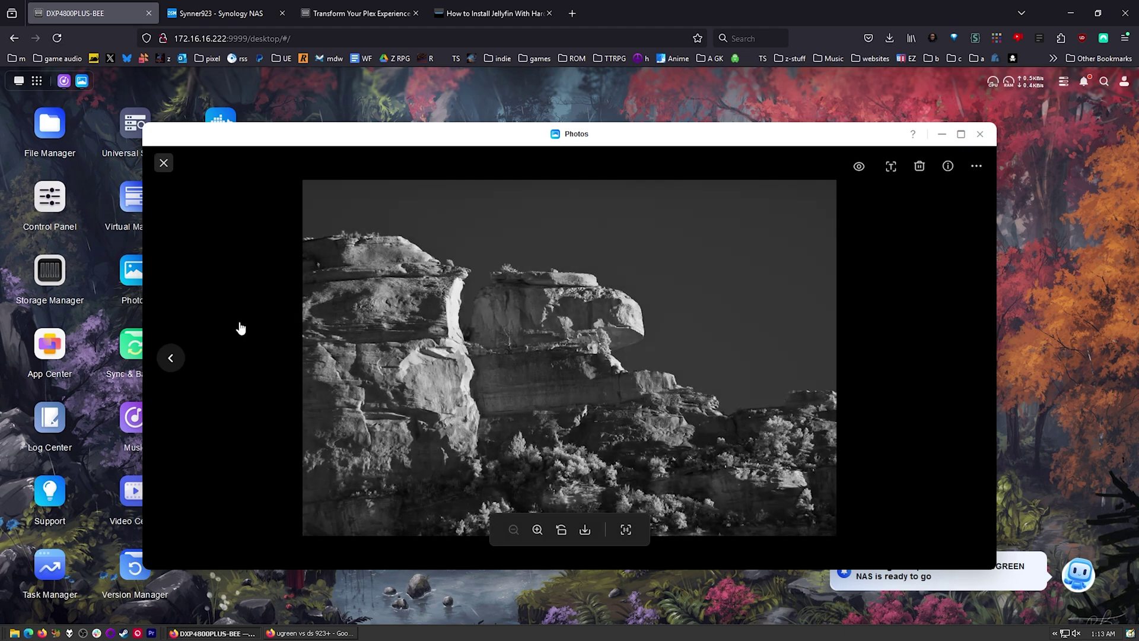
pyautogui.click(239, 325)
pyautogui.click(418, 298)
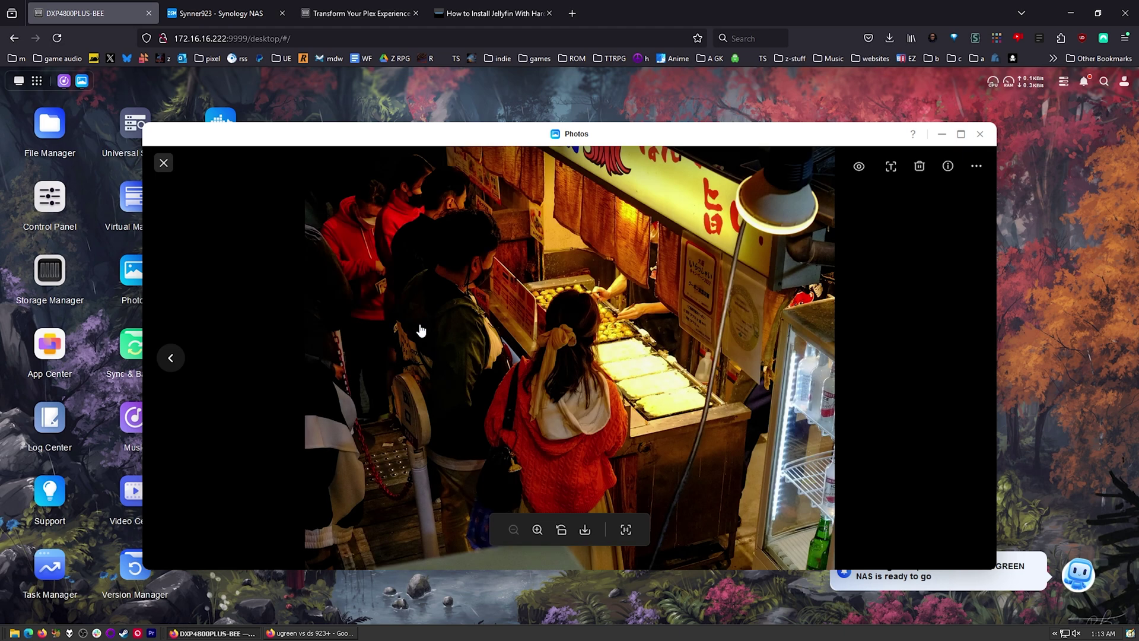
pyautogui.click(164, 163)
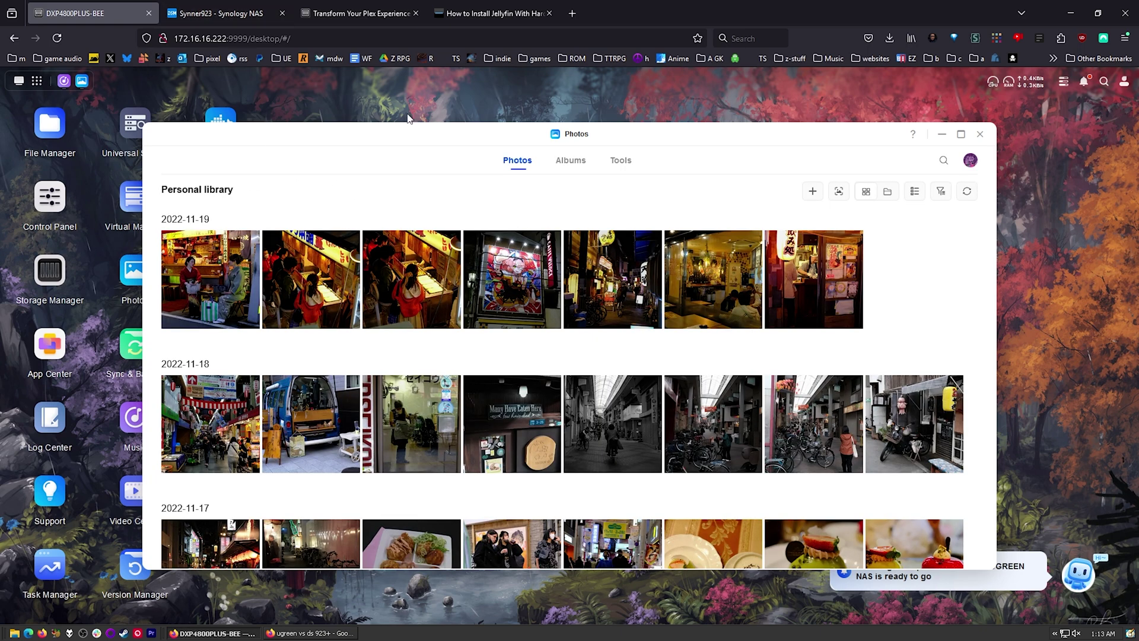
pyautogui.click(980, 133)
# Step: Close the music app, skip Video Center's library creation guide, and search for 'plex'
pyautogui.click(973, 156)
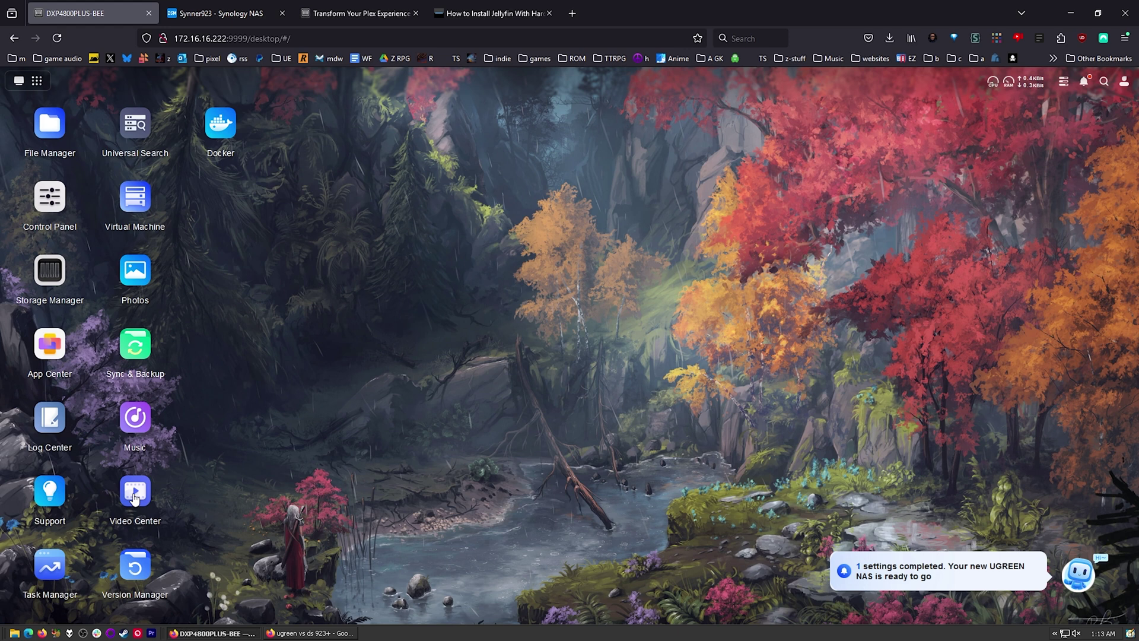
pyautogui.click(132, 492)
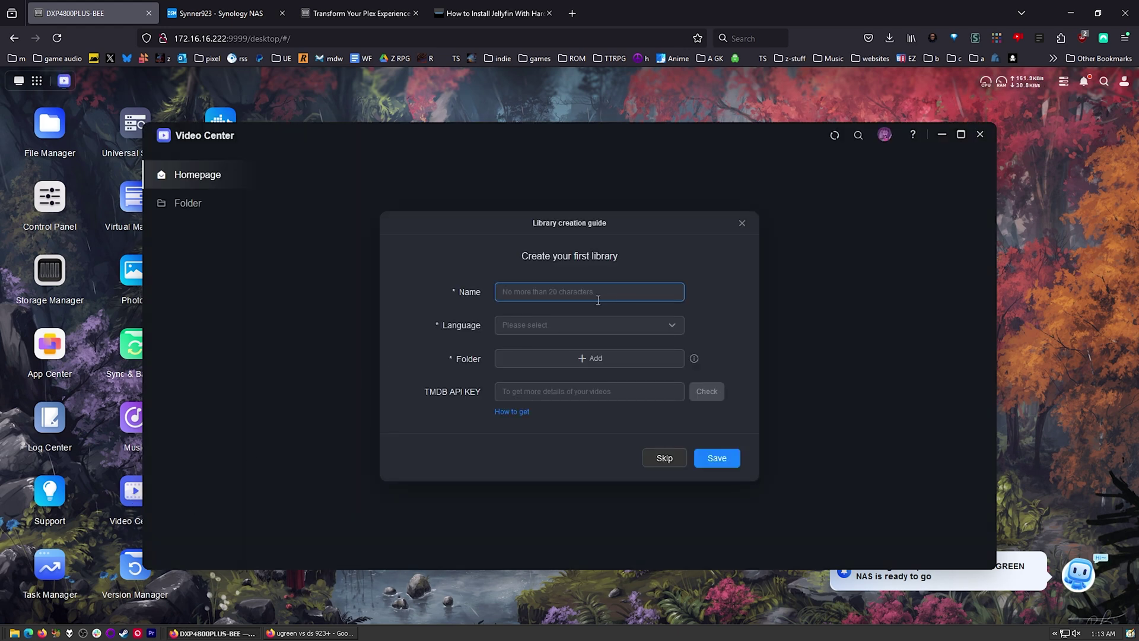
pyautogui.click(742, 224)
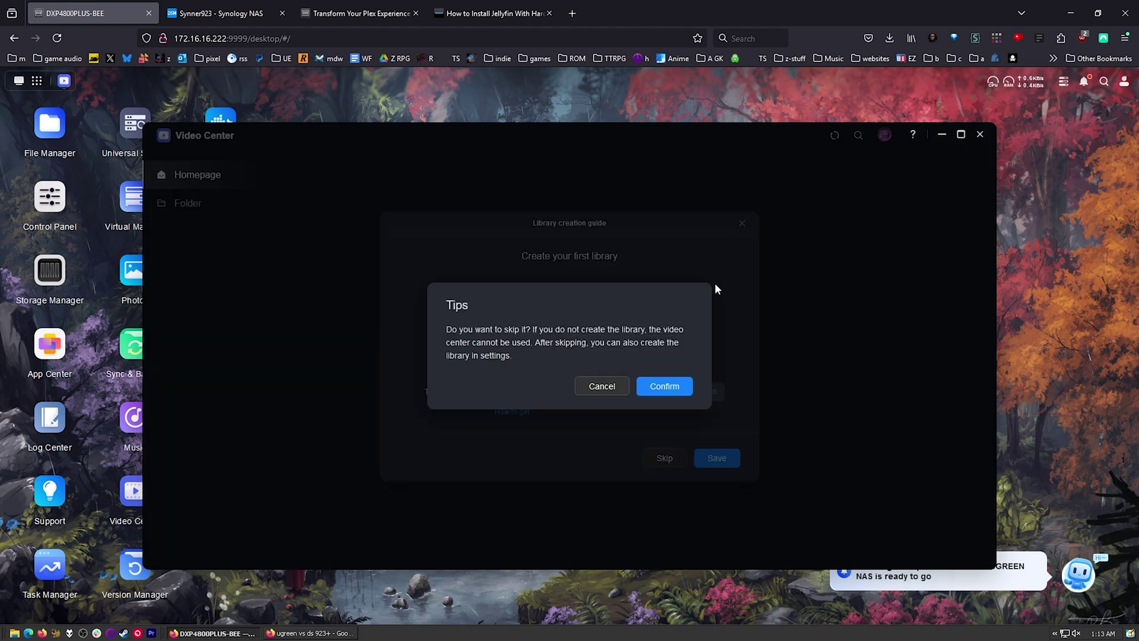
pyautogui.click(221, 13)
pyautogui.write('plex-setup')
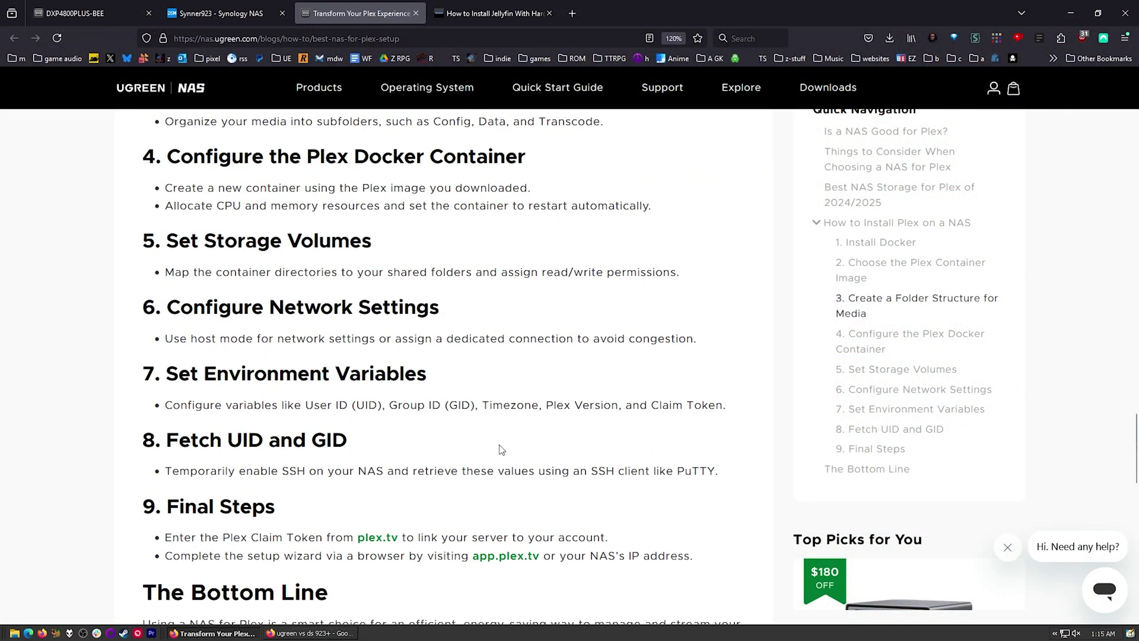
# Step: Skim mariushosting's Jellyfin-on-UGREEN install guide, then return to the DXP4800PLUS-BEE NAS desktop tab
pyautogui.scroll(10, 491, 460)
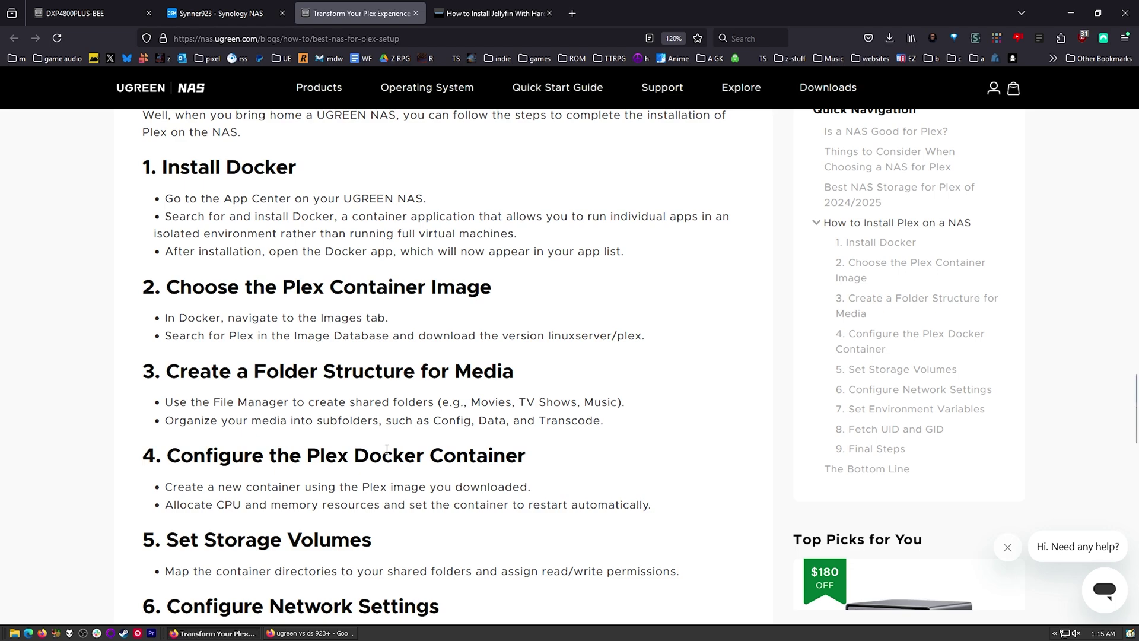
pyautogui.scroll(5, 386, 454)
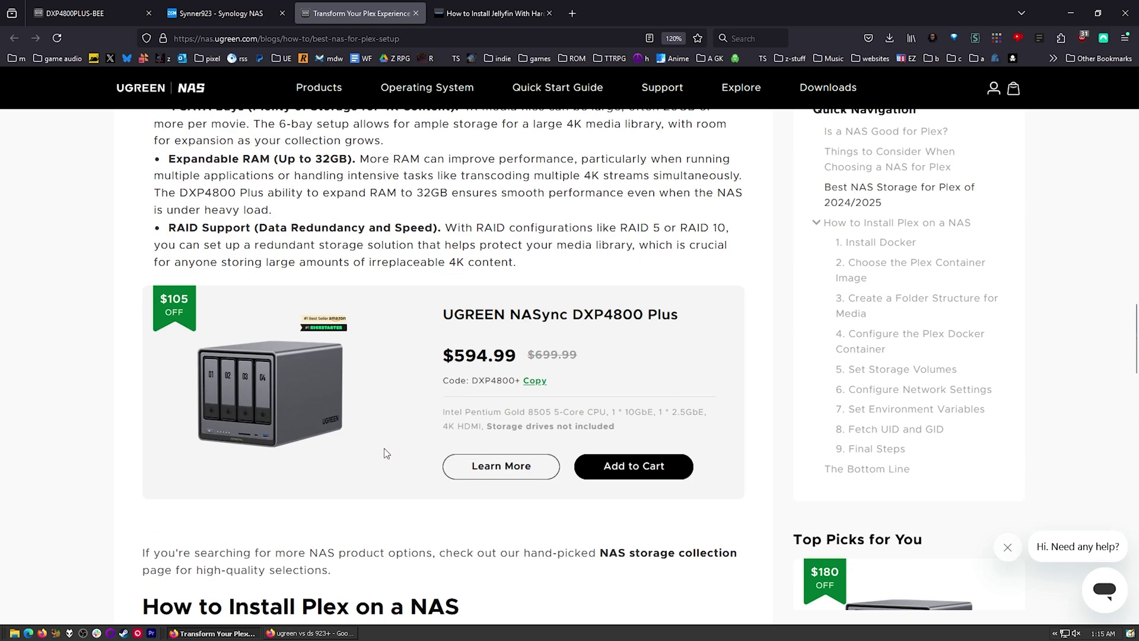
pyautogui.scroll(-6, 386, 454)
pyautogui.click(493, 13)
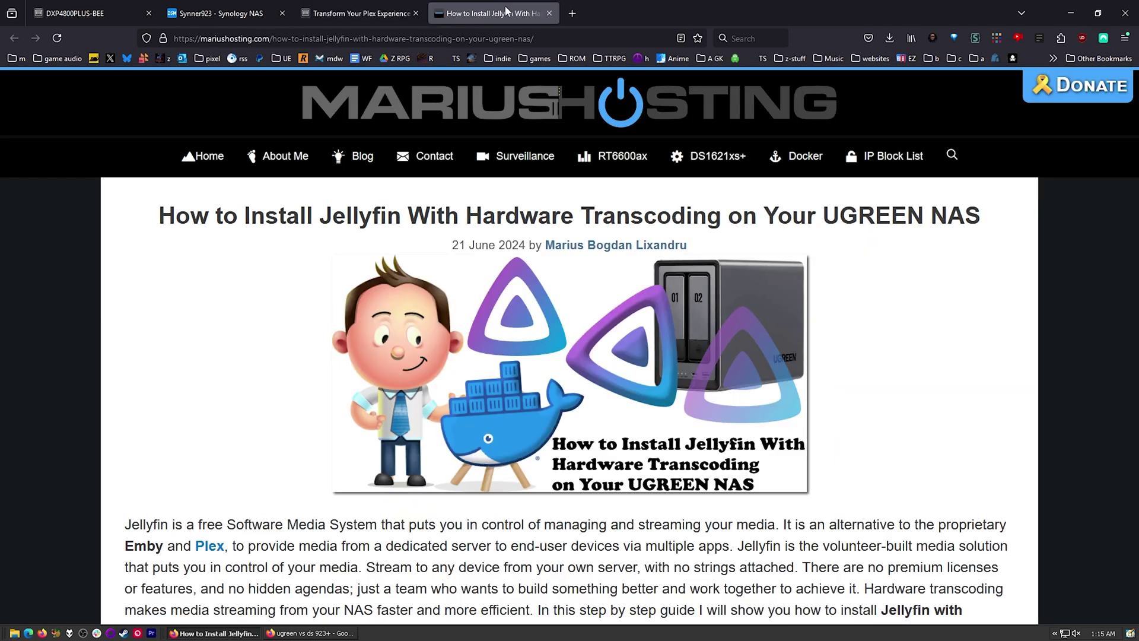
pyautogui.scroll(-12, 255, 402)
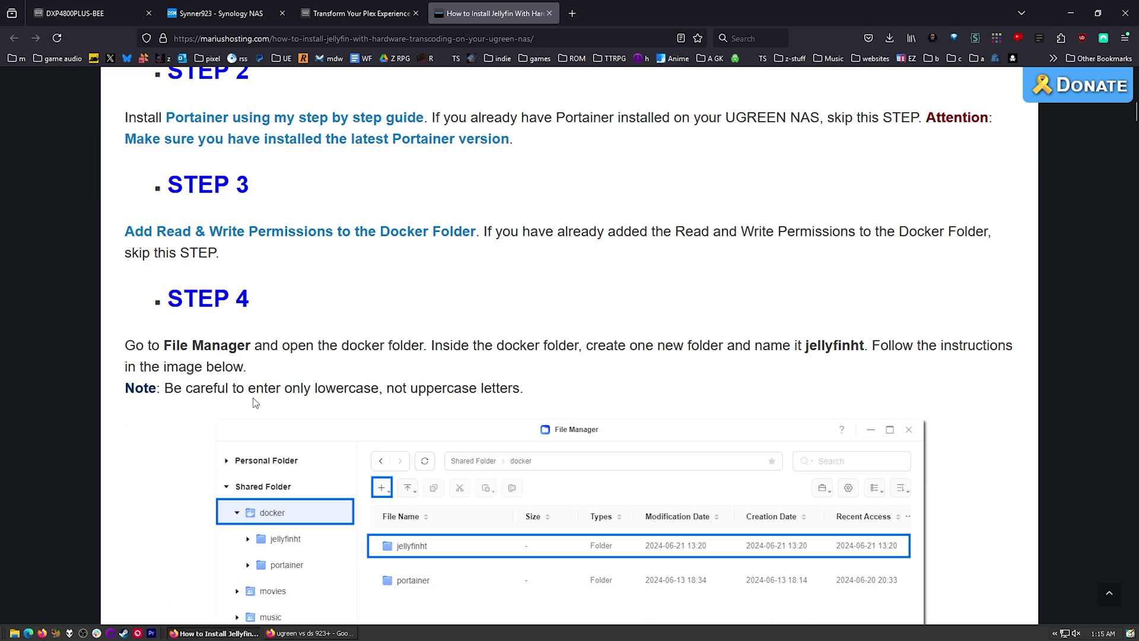
pyautogui.scroll(-10, 255, 402)
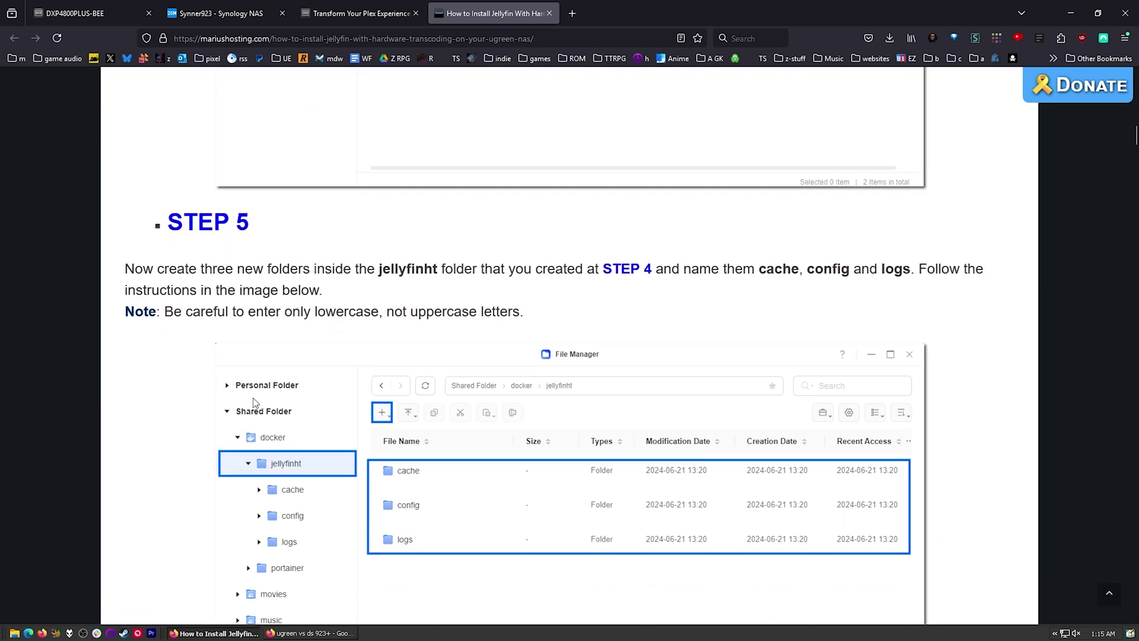
pyautogui.scroll(-10, 255, 402)
pyautogui.click(86, 20)
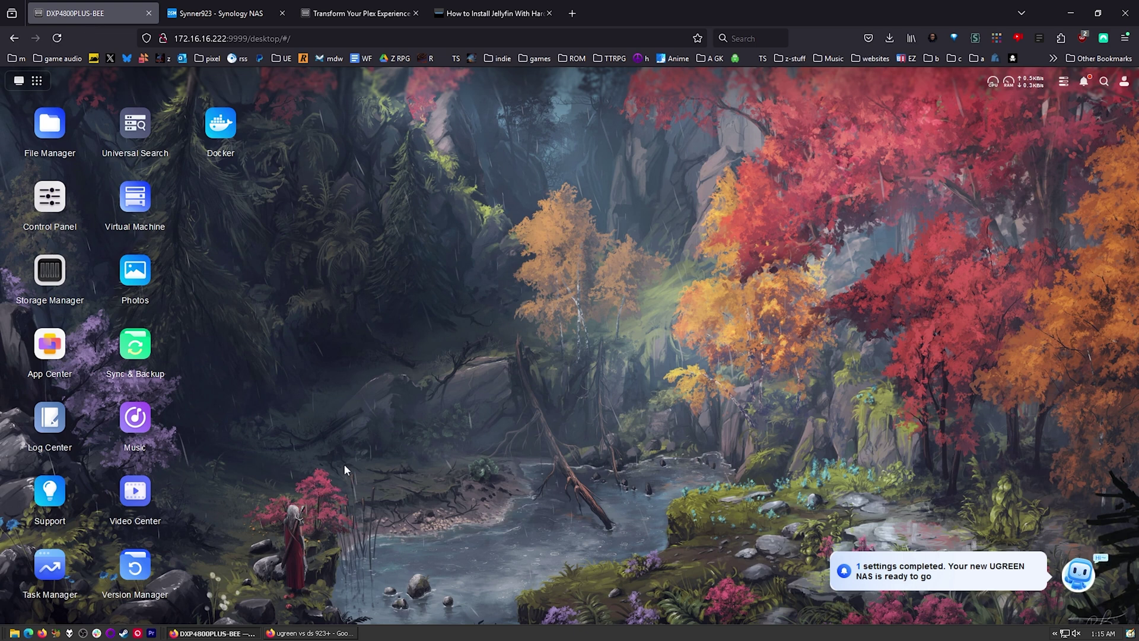
# Step: Open Version Manager past its welcome dialog to the per-folder retention settings, then go to the Synology tab
pyautogui.click(136, 573)
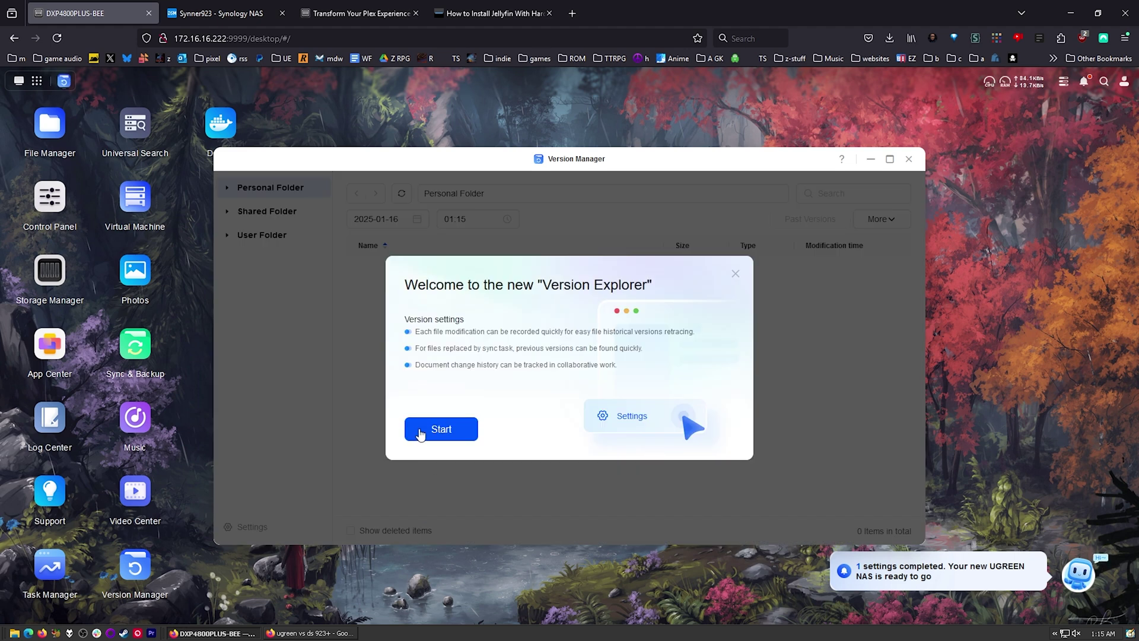
pyautogui.click(420, 431)
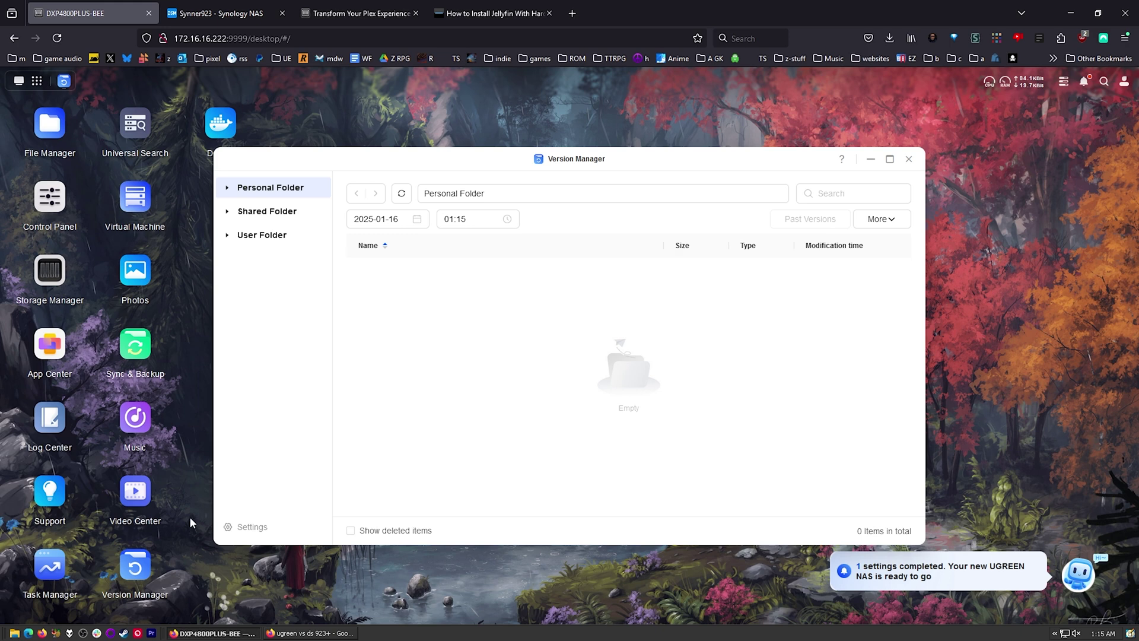
pyautogui.click(230, 531)
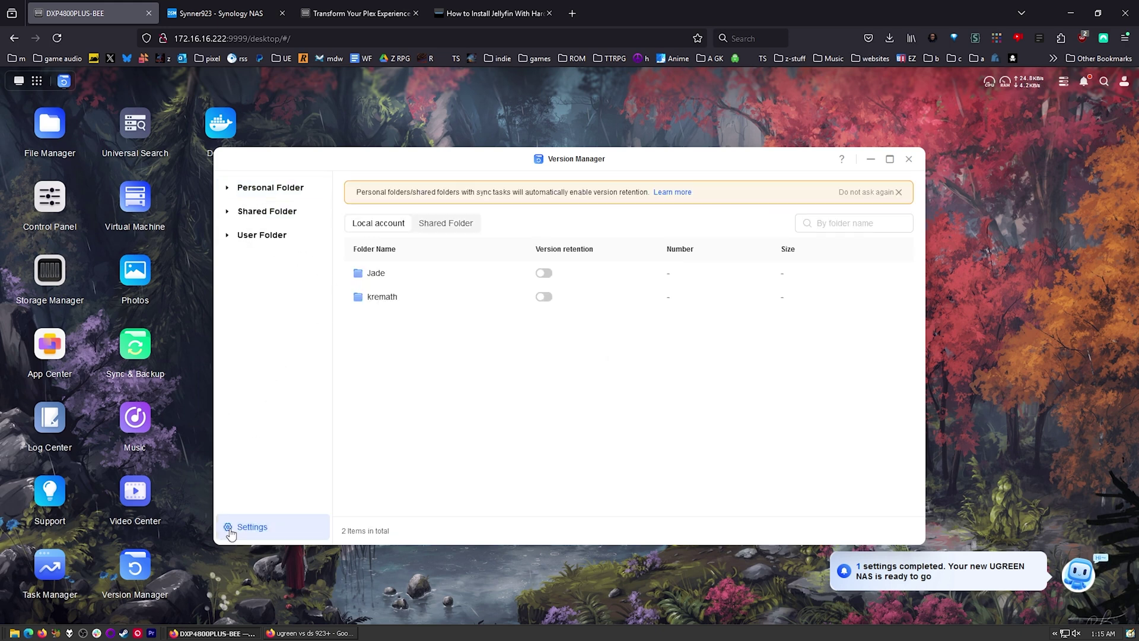
pyautogui.hotkey('ctrl', 'Tab')
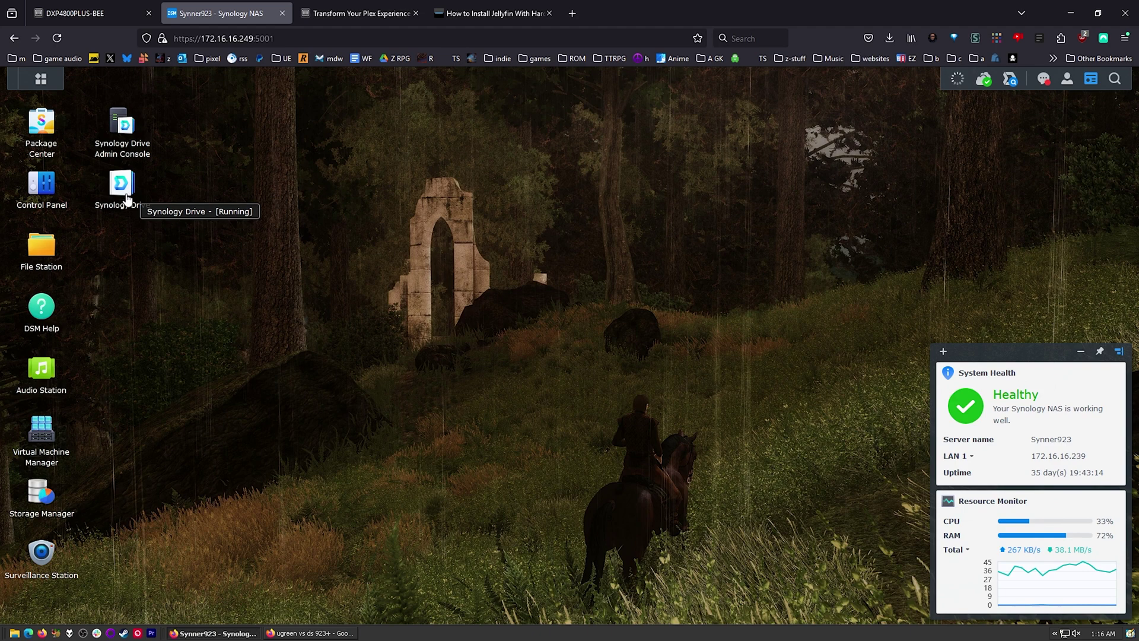
# Step: Return to the DXP4800PLUS-BEE tab and close the Sync & Backup window
pyautogui.click(108, 13)
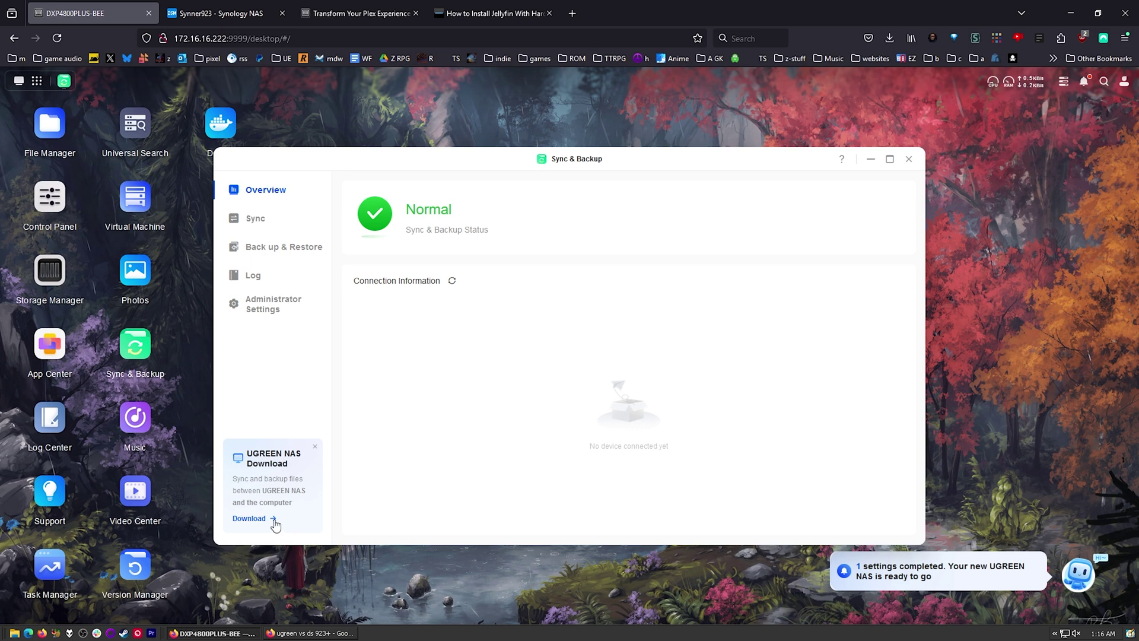
pyautogui.click(908, 158)
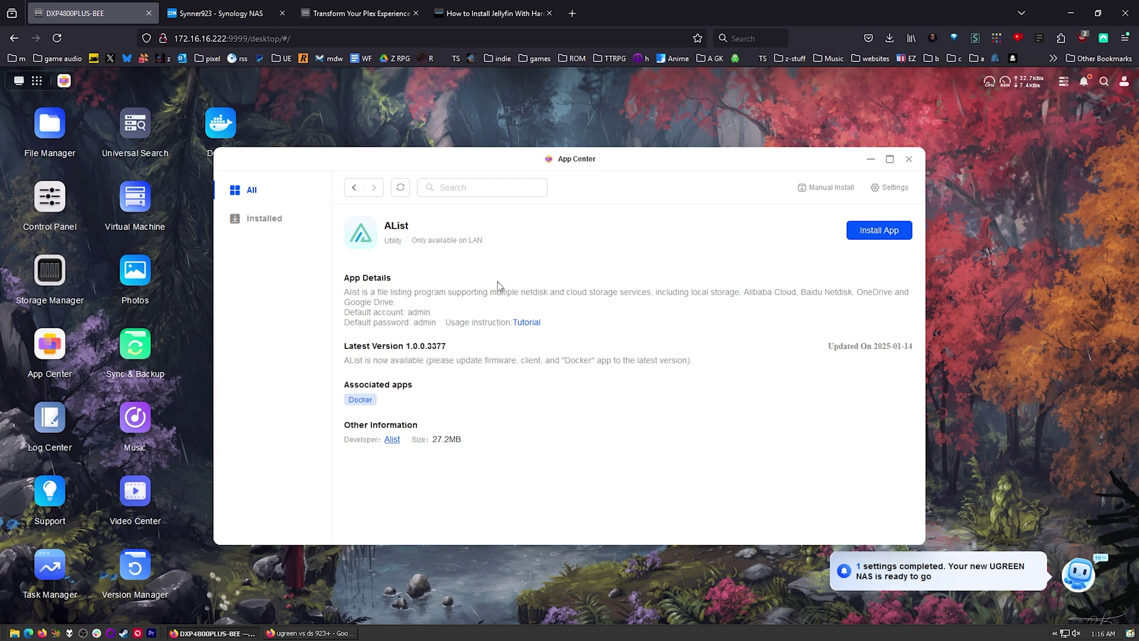
# Step: Start installing AList, keeping Volume 1 as the install location
pyautogui.click(848, 234)
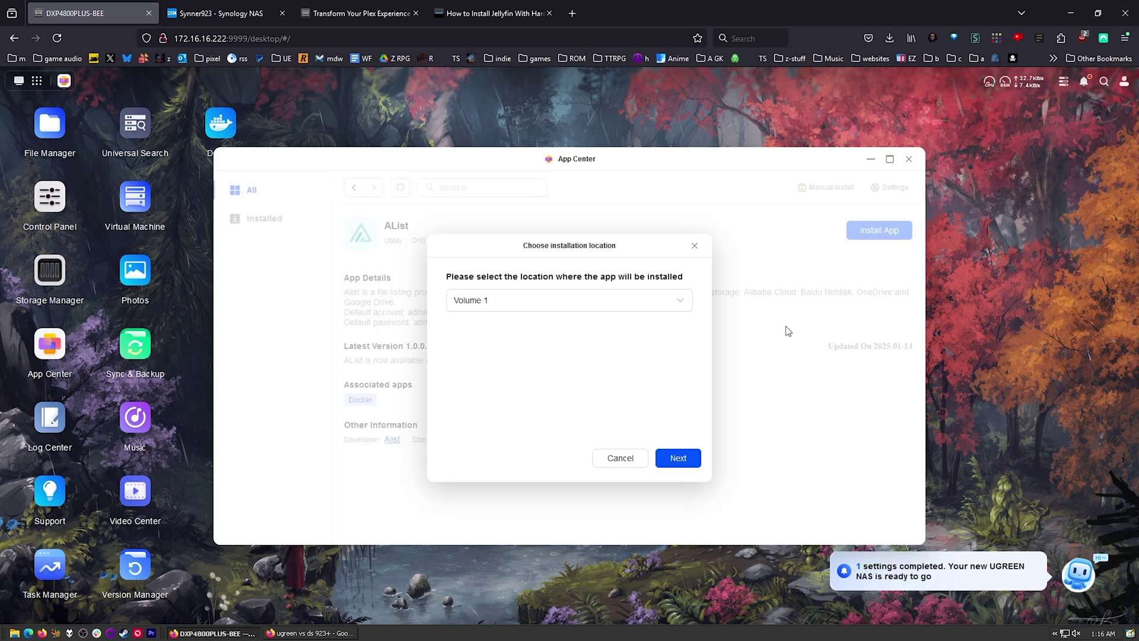
pyautogui.click(677, 458)
pyautogui.click(216, 13)
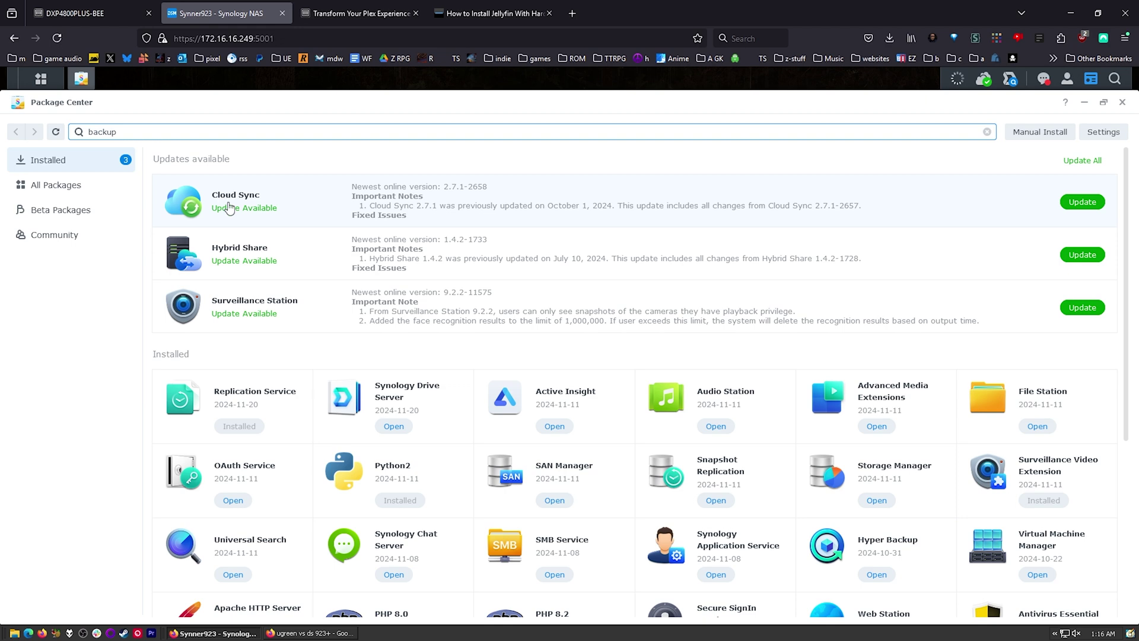
# Step: Run Synology Package Center's search for 'backup' packages and browse the results
pyautogui.press('Return')
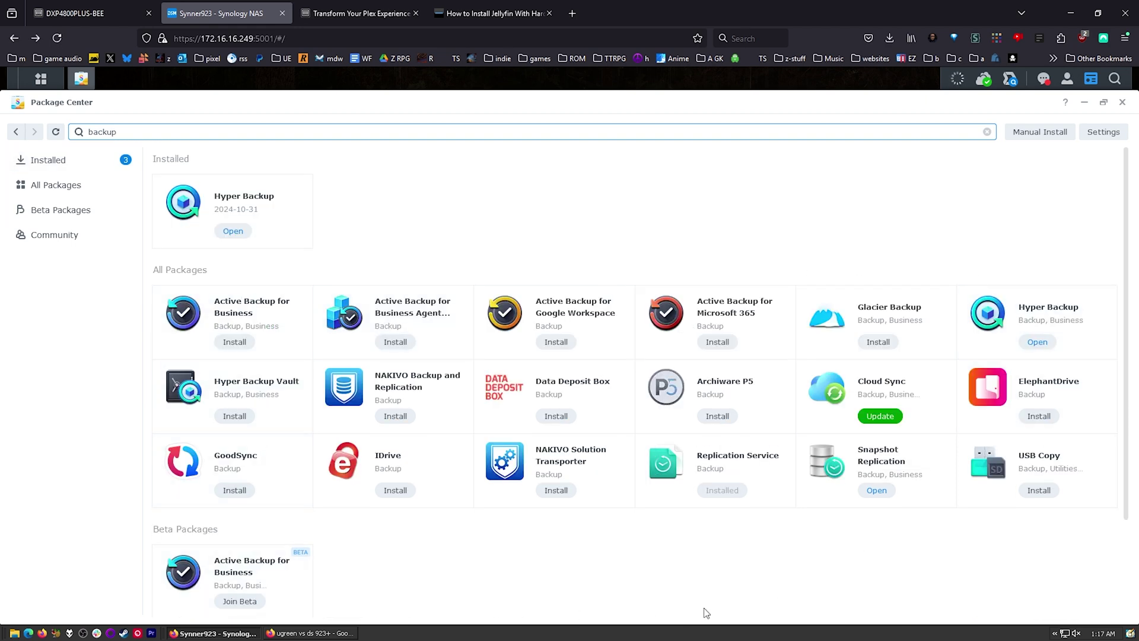
pyautogui.scroll(-3, 542, 528)
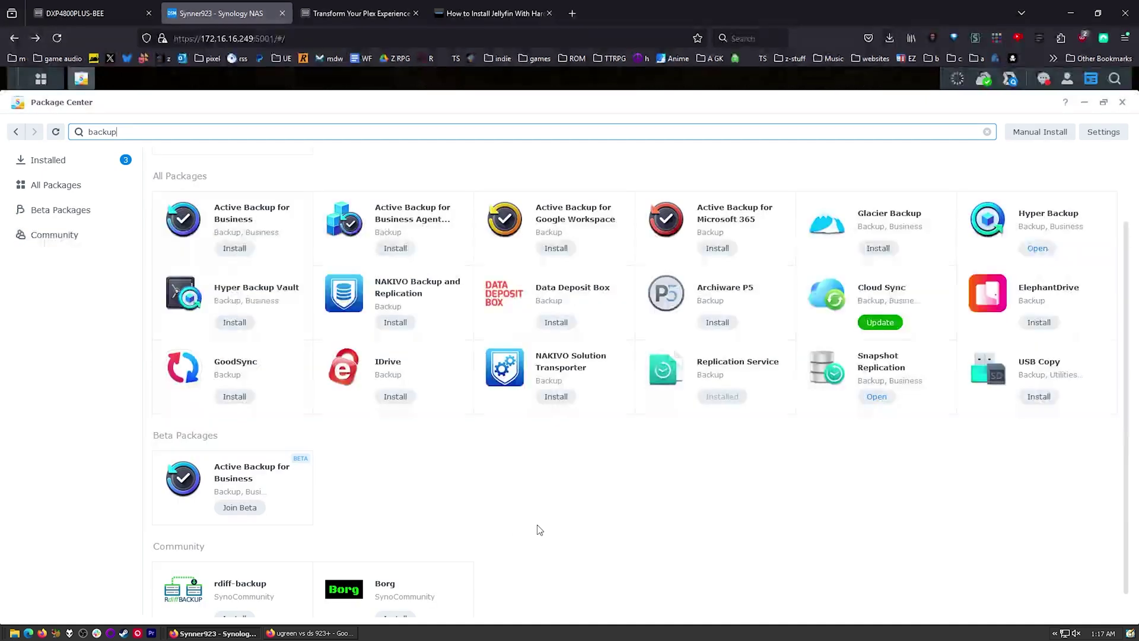
pyautogui.scroll(3, 619, 520)
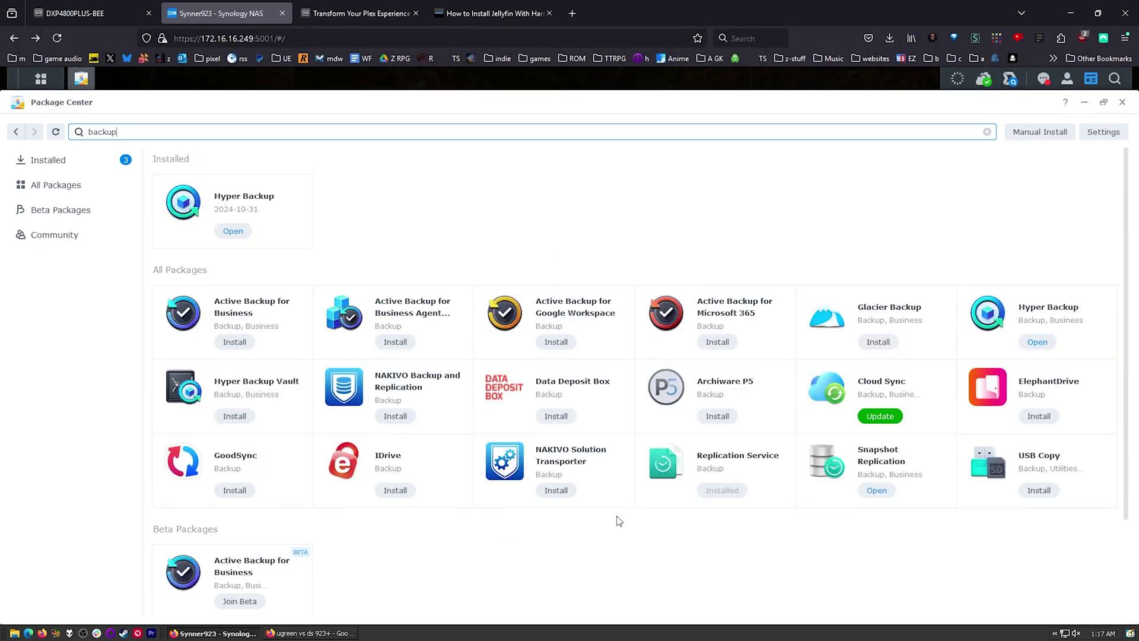
# Step: Confirm the AList installation, close App Center, and move the Synology tab into second position
pyautogui.click(113, 12)
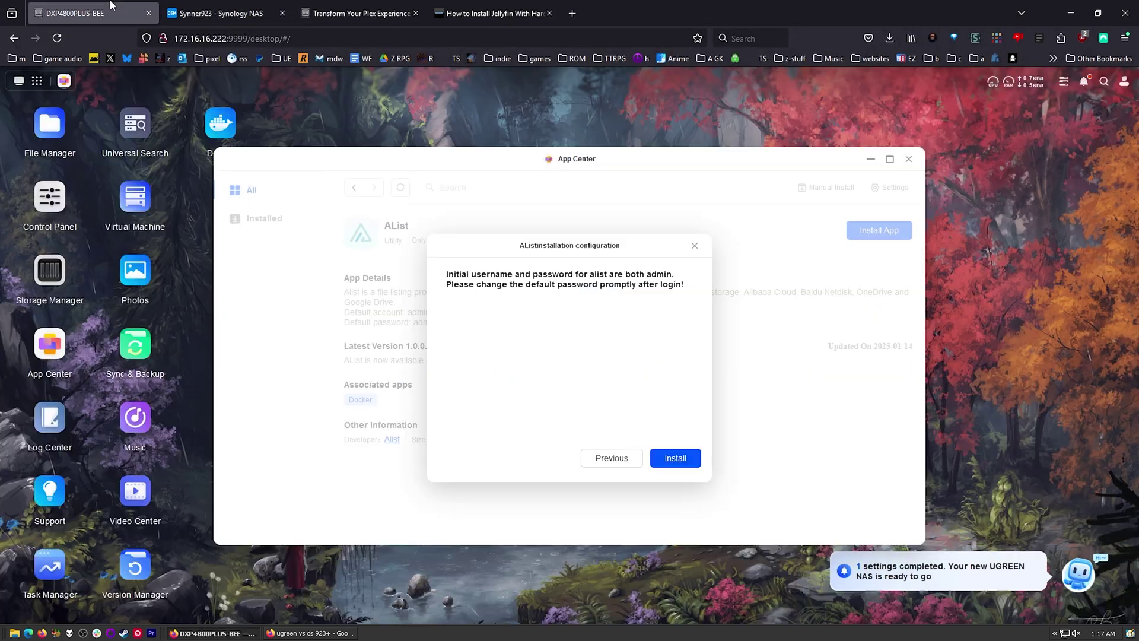
pyautogui.click(672, 465)
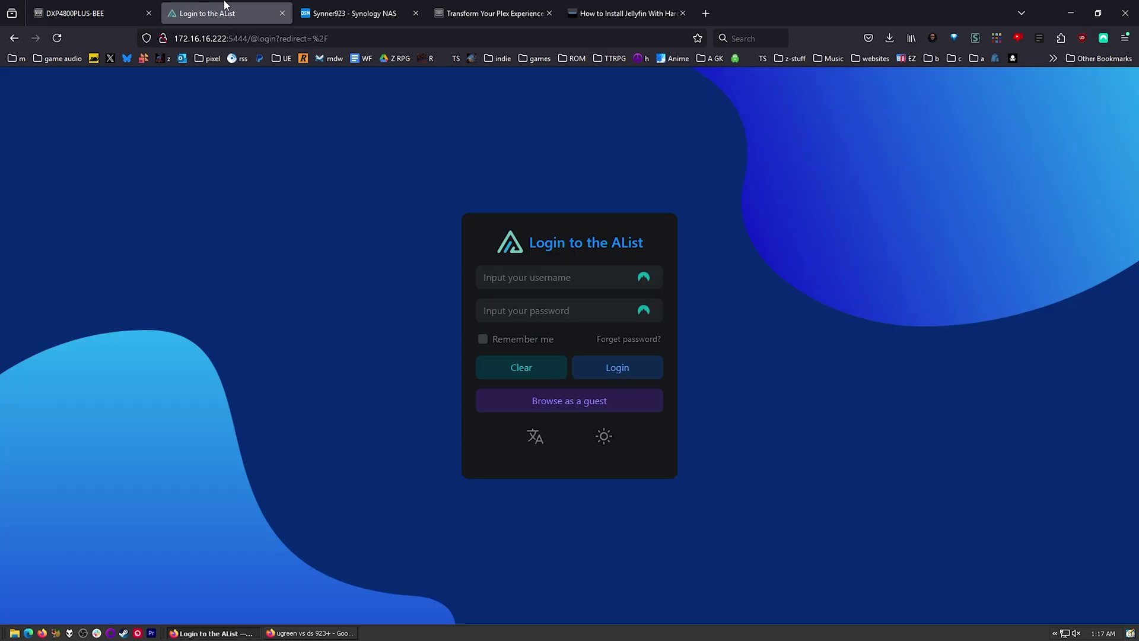
pyautogui.click(95, 13)
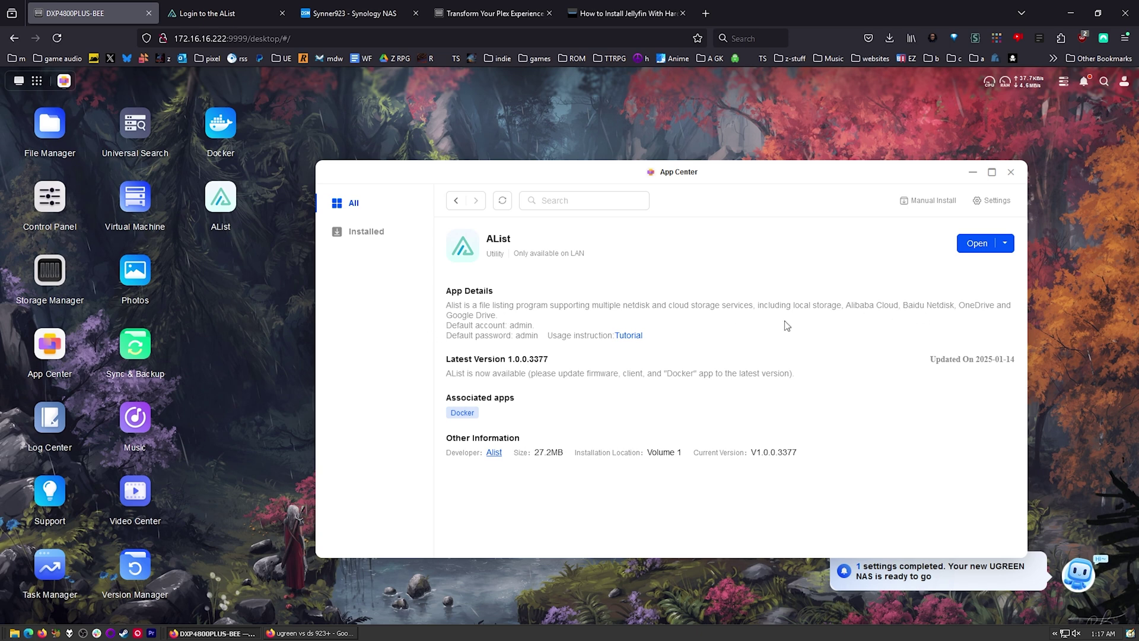
pyautogui.click(1010, 172)
pyautogui.click(323, 7)
pyautogui.moveTo(323, 8); pyautogui.dragTo(213, 9)
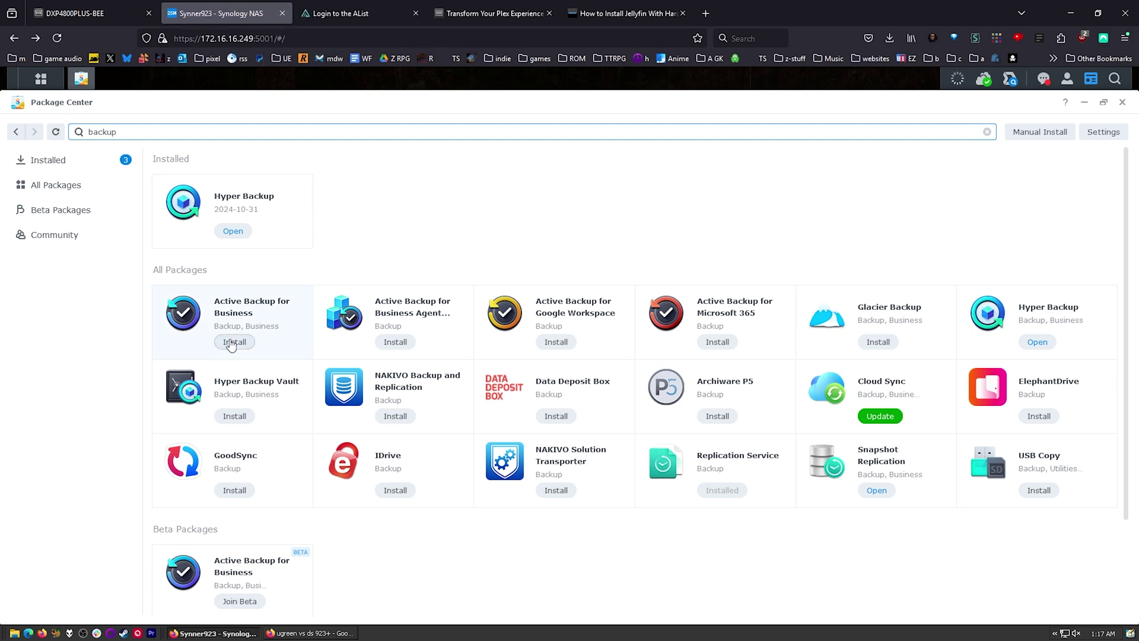
# Step: Move UGREEN's App Center window up-left and flip between the UGREEN and Synology tabs to compare
pyautogui.click(89, 13)
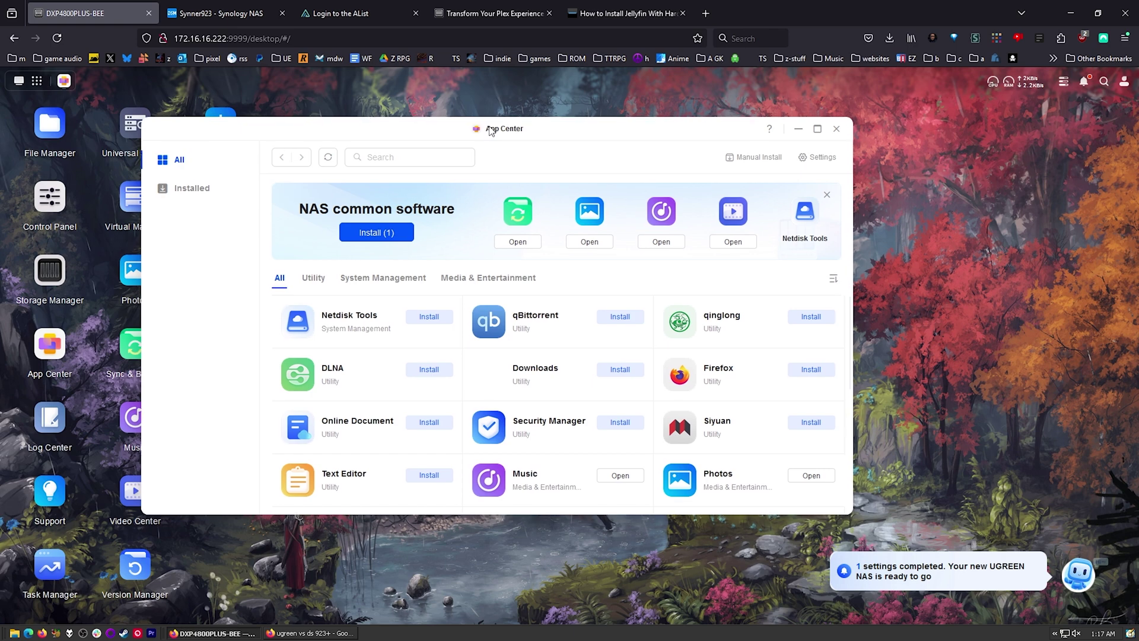
pyautogui.moveTo(452, 152); pyautogui.dragTo(438, 129)
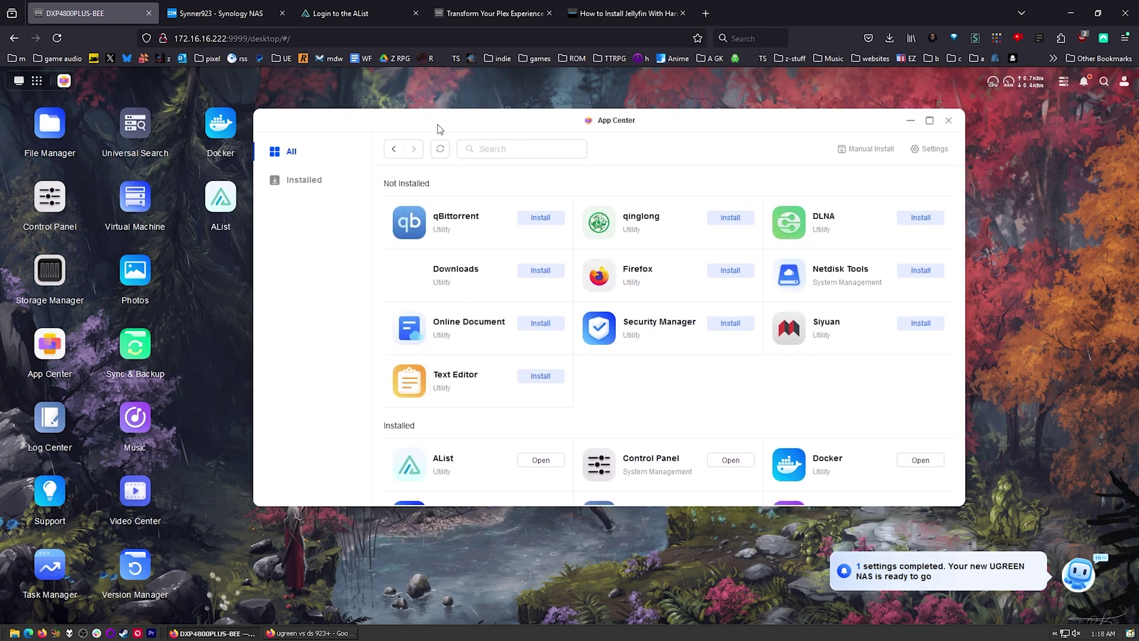
pyautogui.click(219, 15)
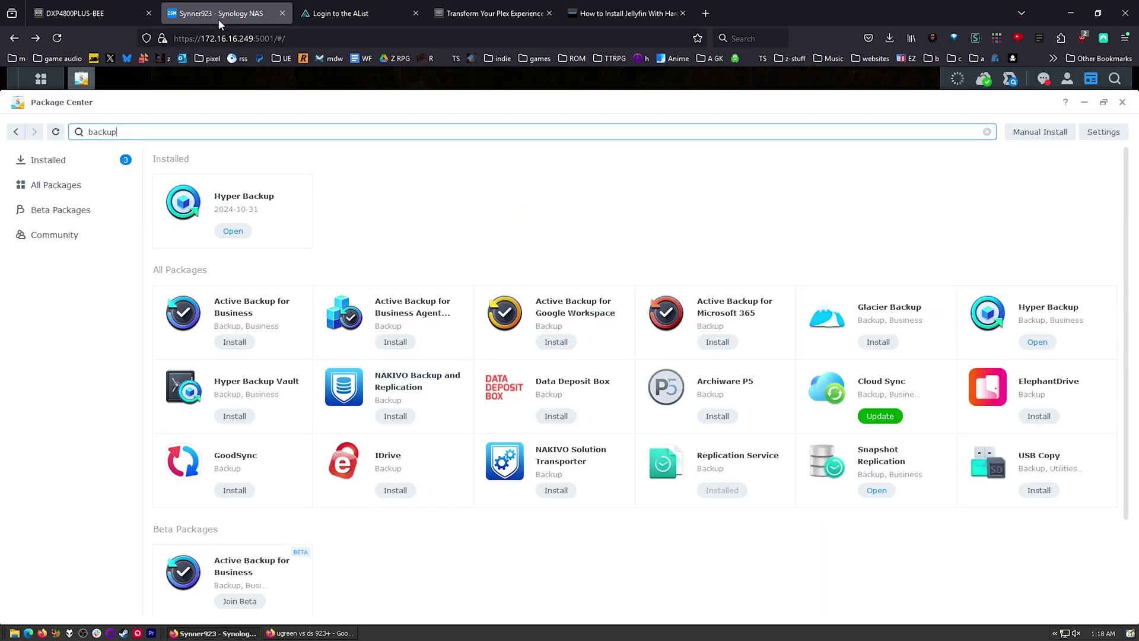
pyautogui.click(119, 13)
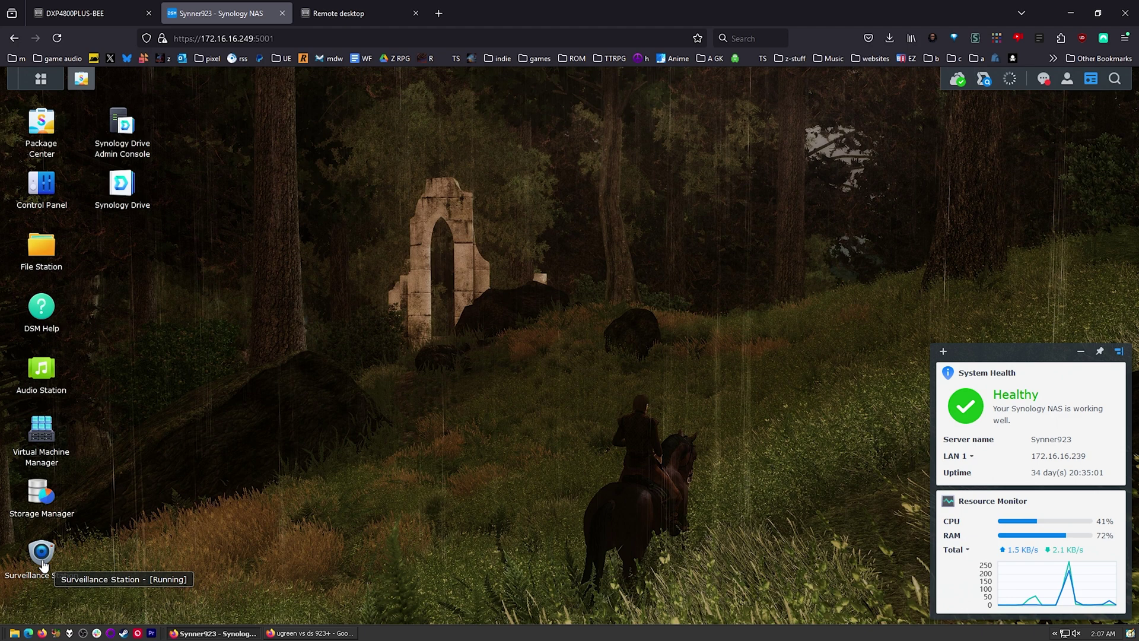
# Step: Open UGREEN's App Center and view the Security Manager app page
pyautogui.hotkey('ctrl', 'shift', 'Tab')
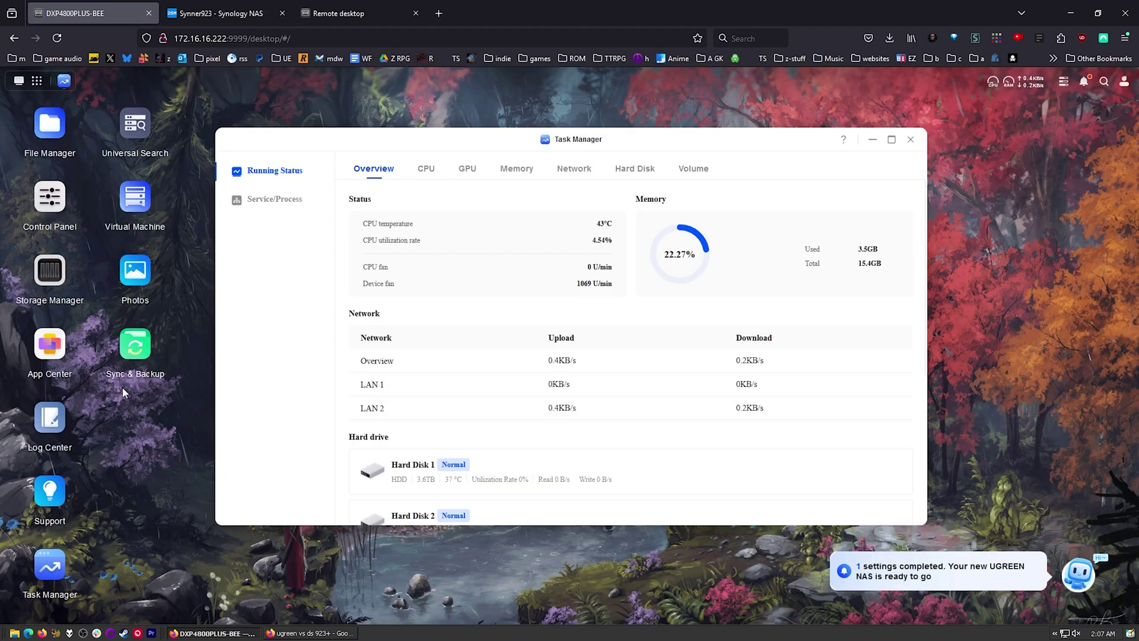
pyautogui.click(54, 350)
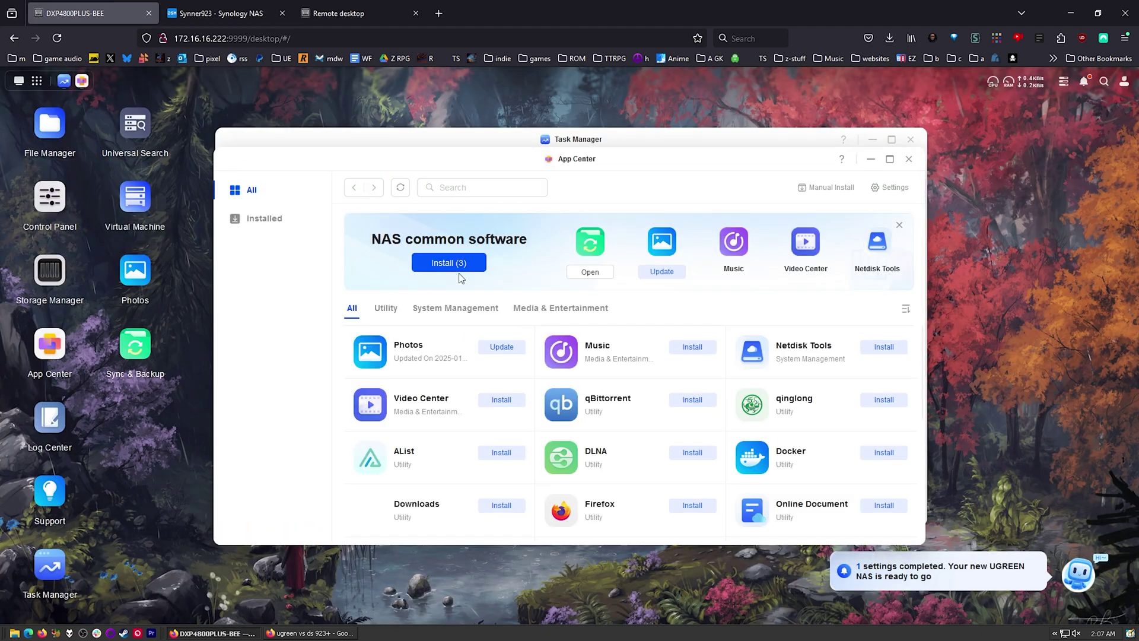
pyautogui.scroll(-2, 458, 278)
pyautogui.click(415, 495)
# Step: Close Task Manager, raise the App Center window, and list the 10 installed apps
pyautogui.moveTo(474, 139); pyautogui.dragTo(379, 107)
pyautogui.click(811, 108)
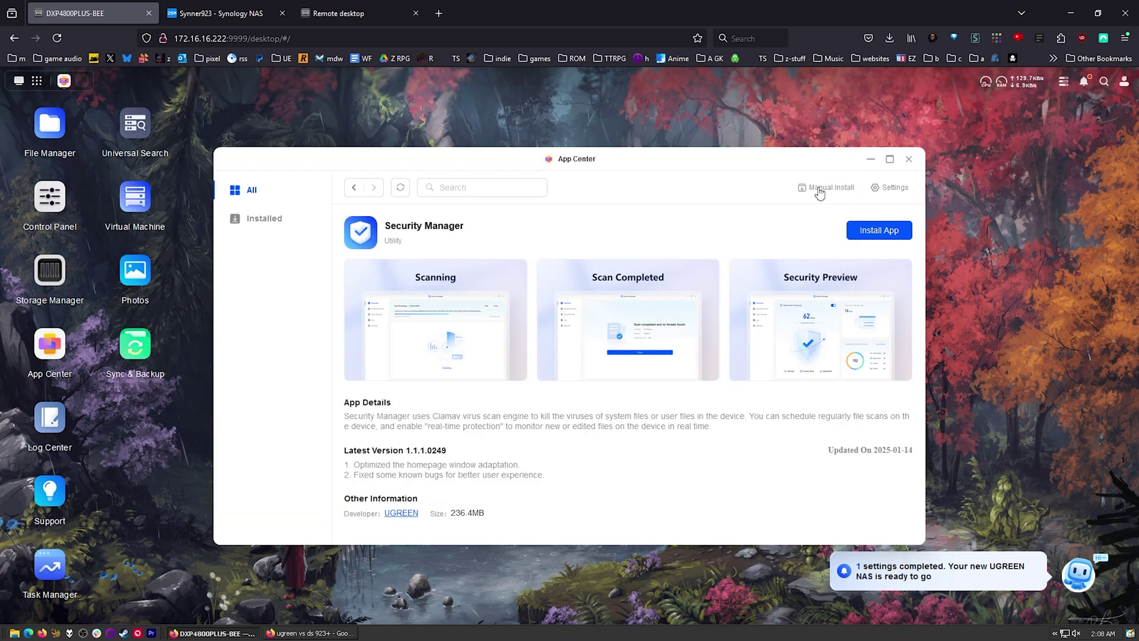
pyautogui.moveTo(618, 169); pyautogui.dragTo(619, 128)
pyautogui.click(244, 178)
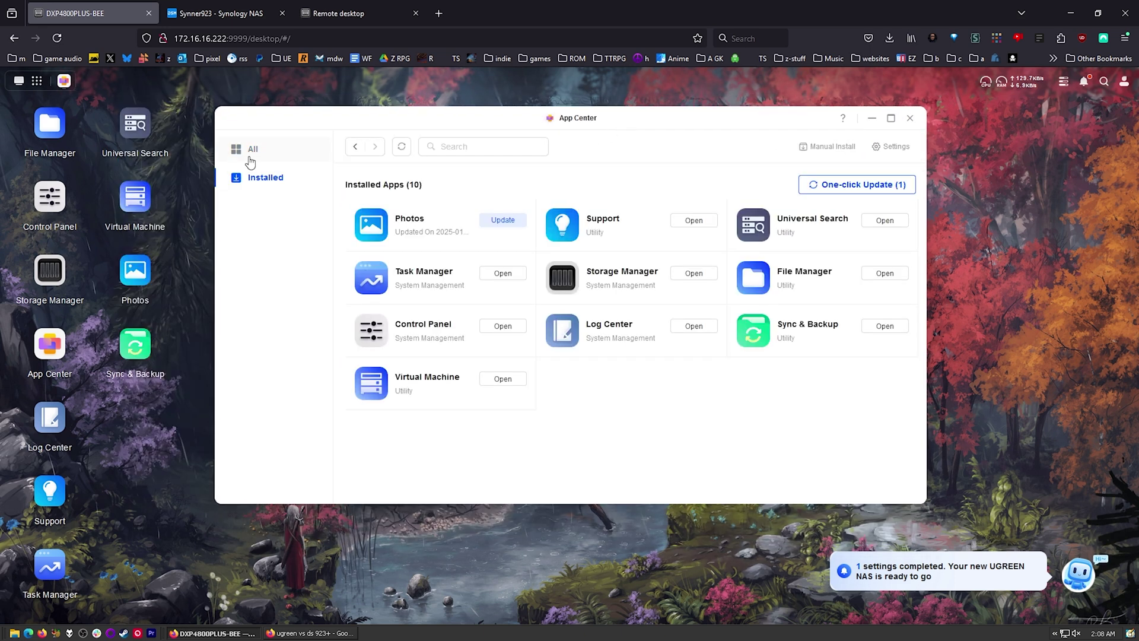